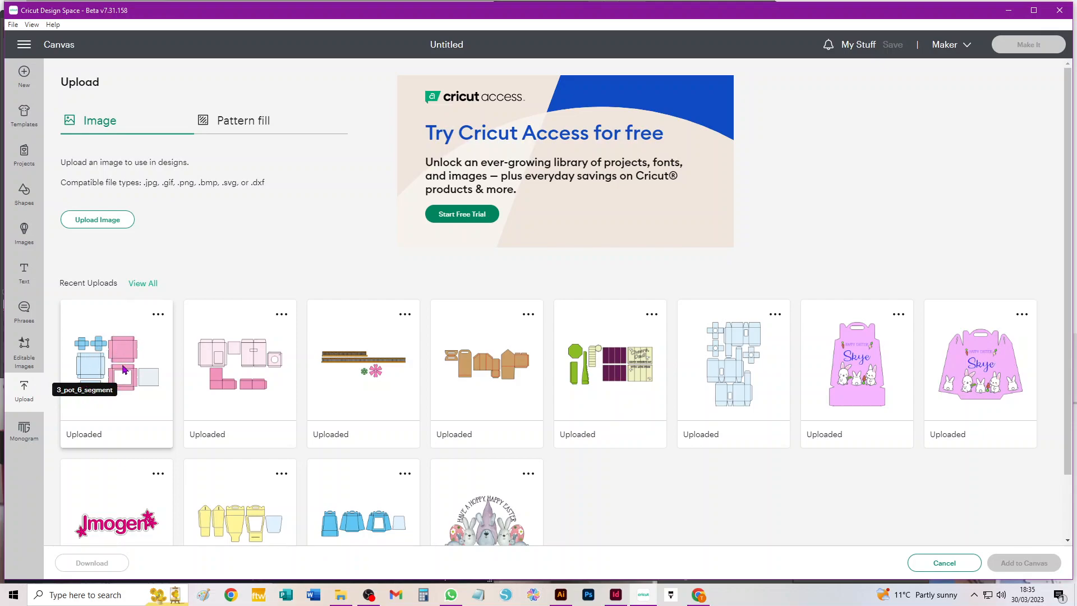
Step: Add the recent upload 3_pot_6_segment to the canvas with all its pieces in view, leaving nothing selected
click(130, 362)
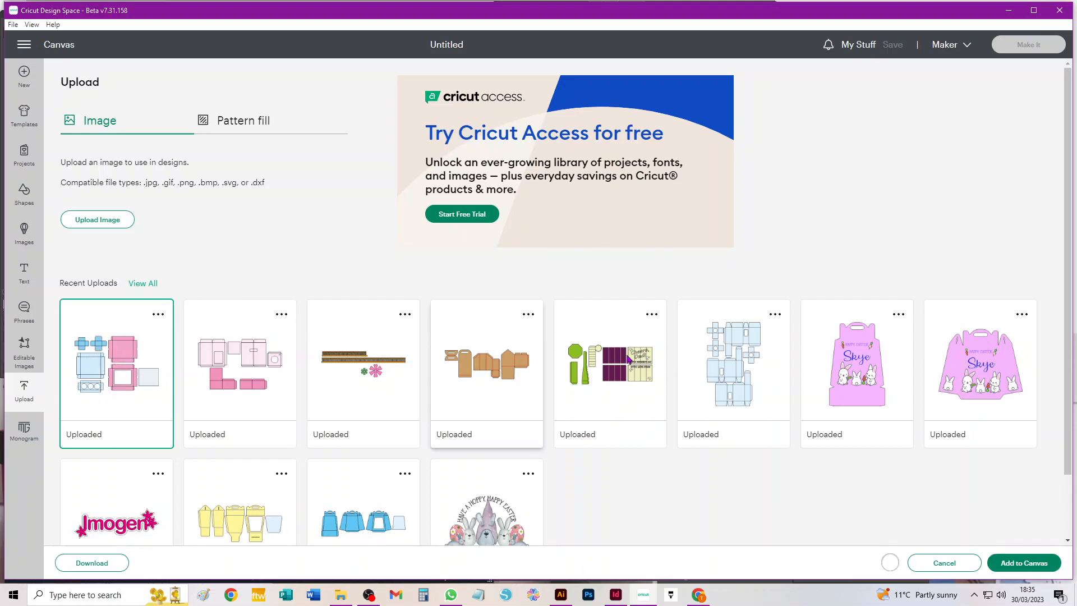
click(1025, 563)
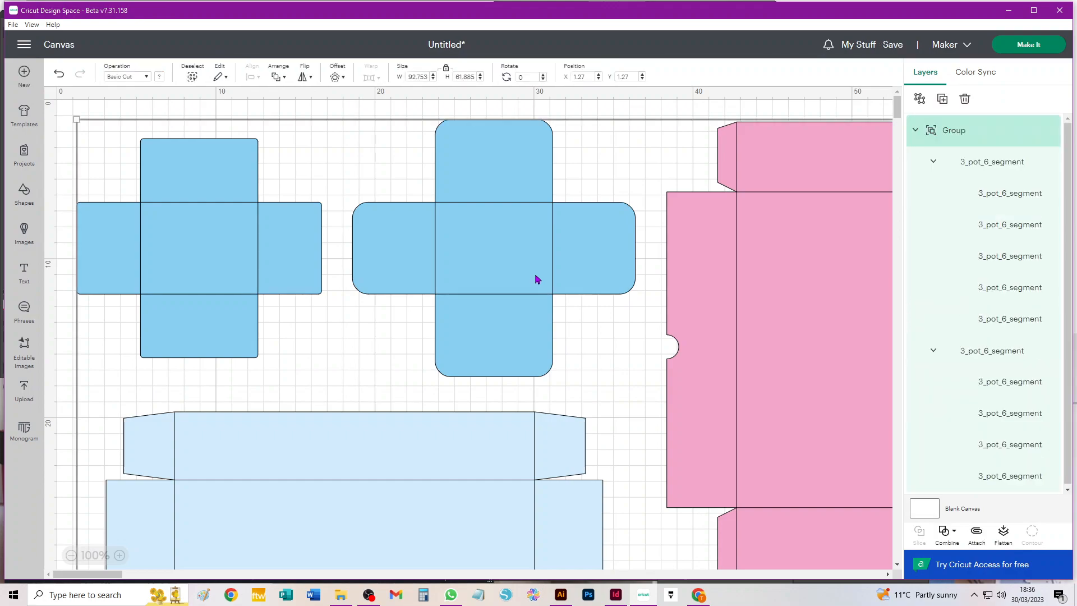
scroll(536, 279, down, 1)
scroll(536, 278, down, 1)
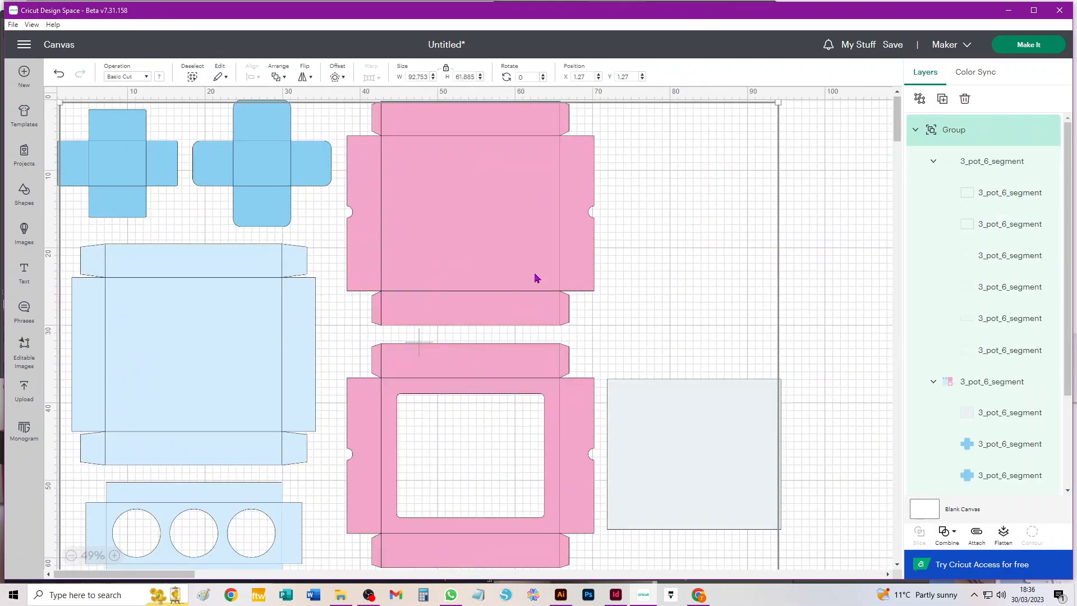
click(817, 210)
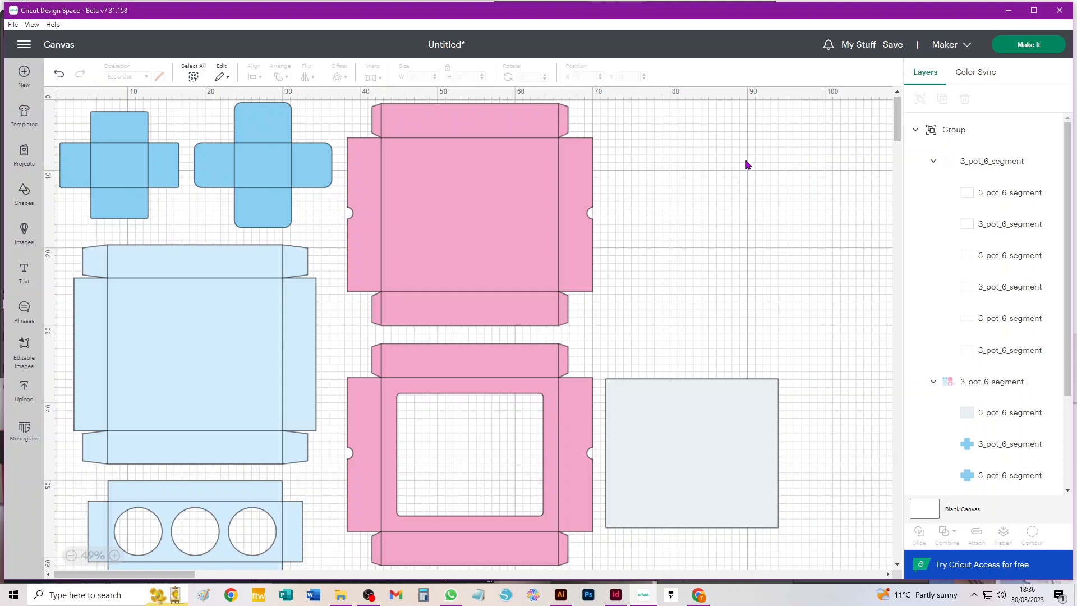
Step: Collapse and re-expand the layer groups to examine the two 3_pot_6_segment subgroups inside the main group
click(916, 131)
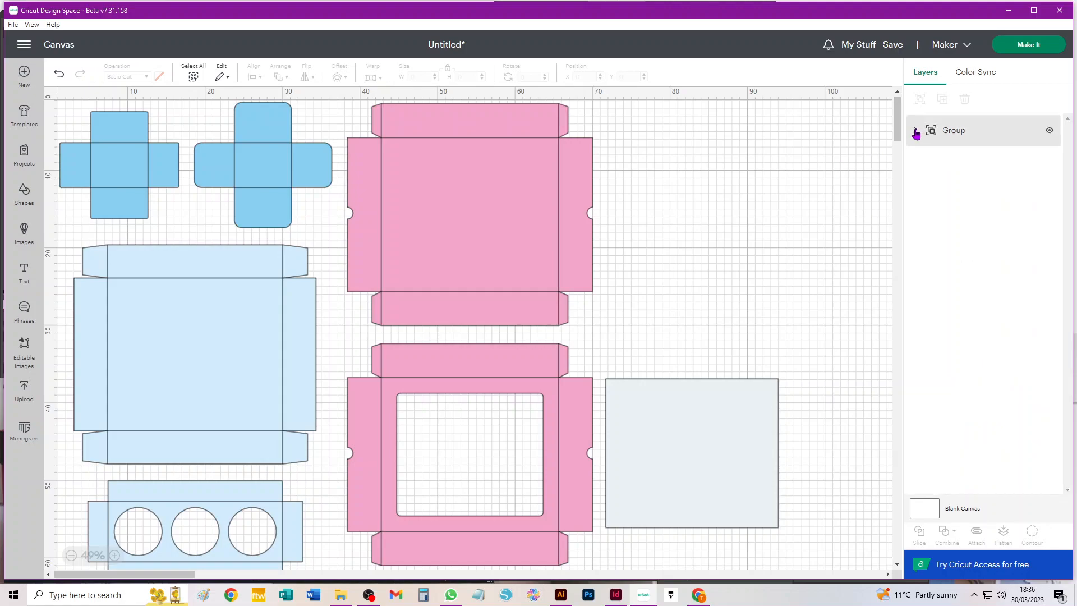
click(915, 132)
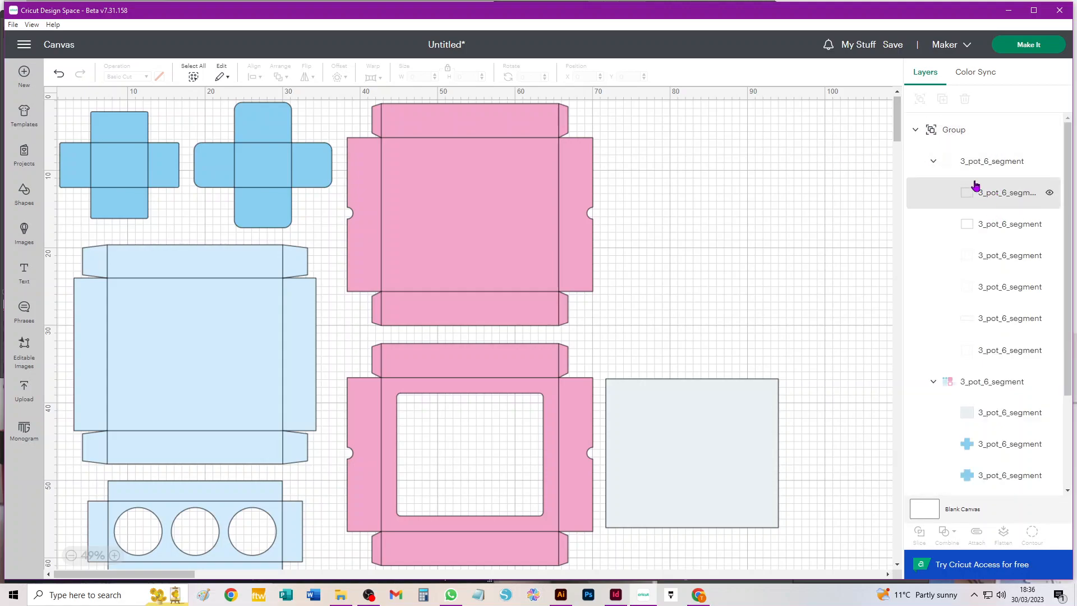
click(934, 162)
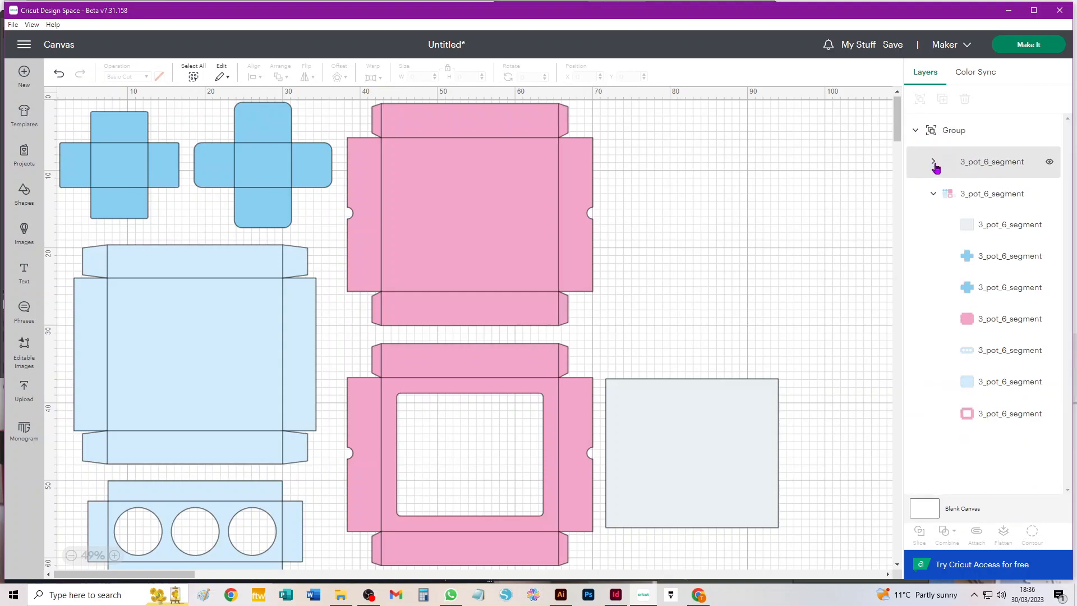
click(934, 193)
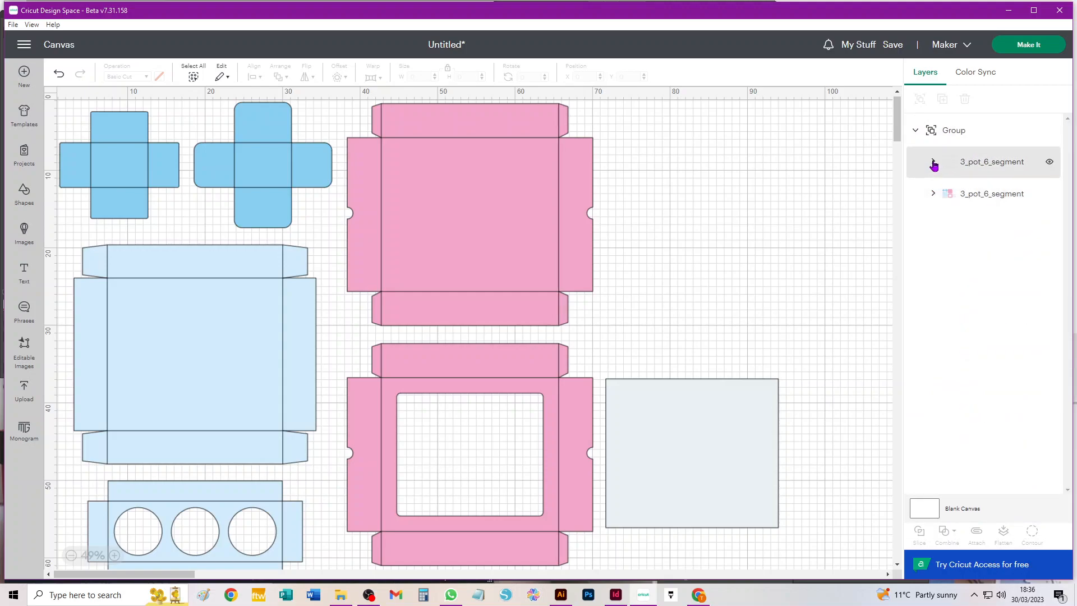
click(934, 162)
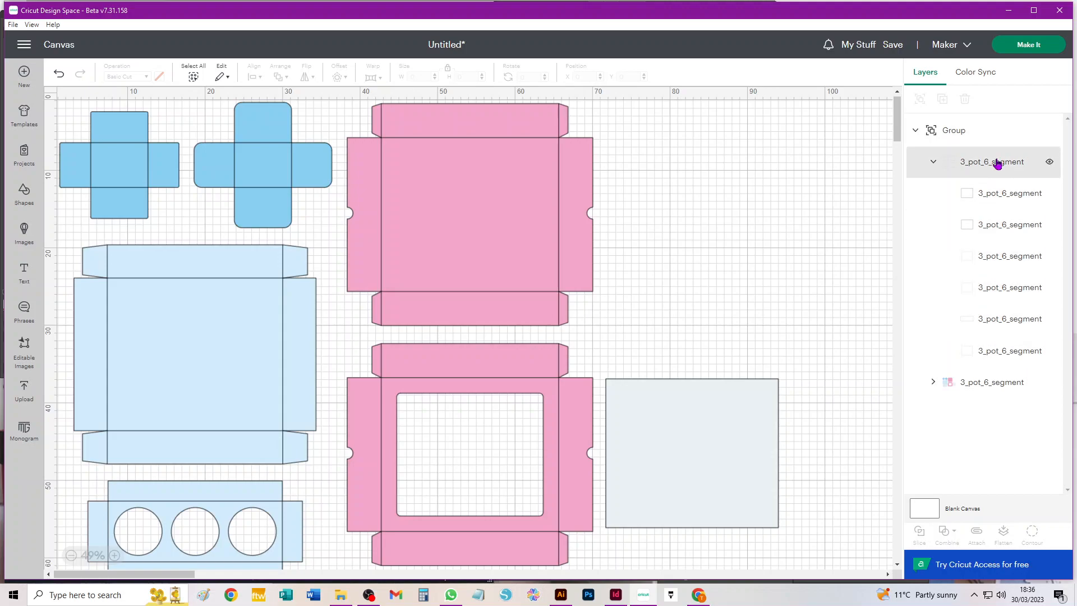
click(934, 382)
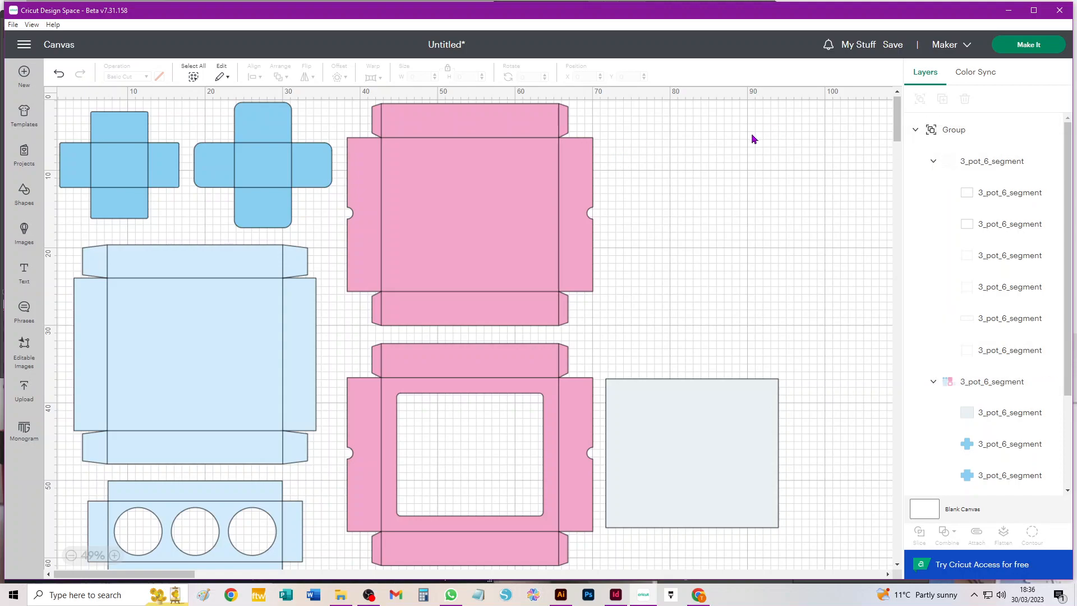
Step: Change the fold-line subgroup's operation from Basic Cut to Score
click(997, 162)
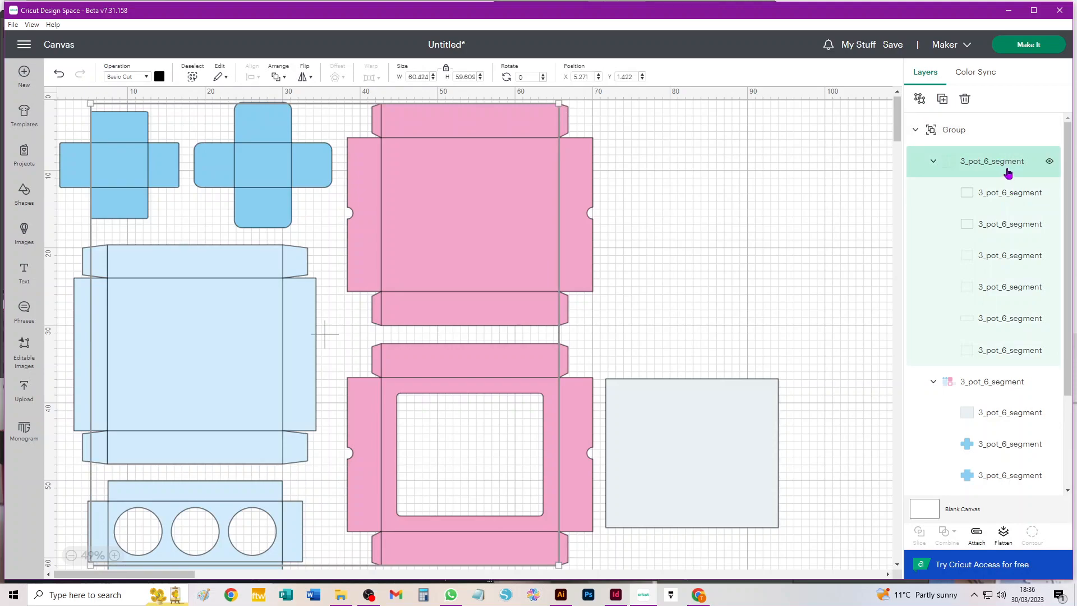
click(124, 77)
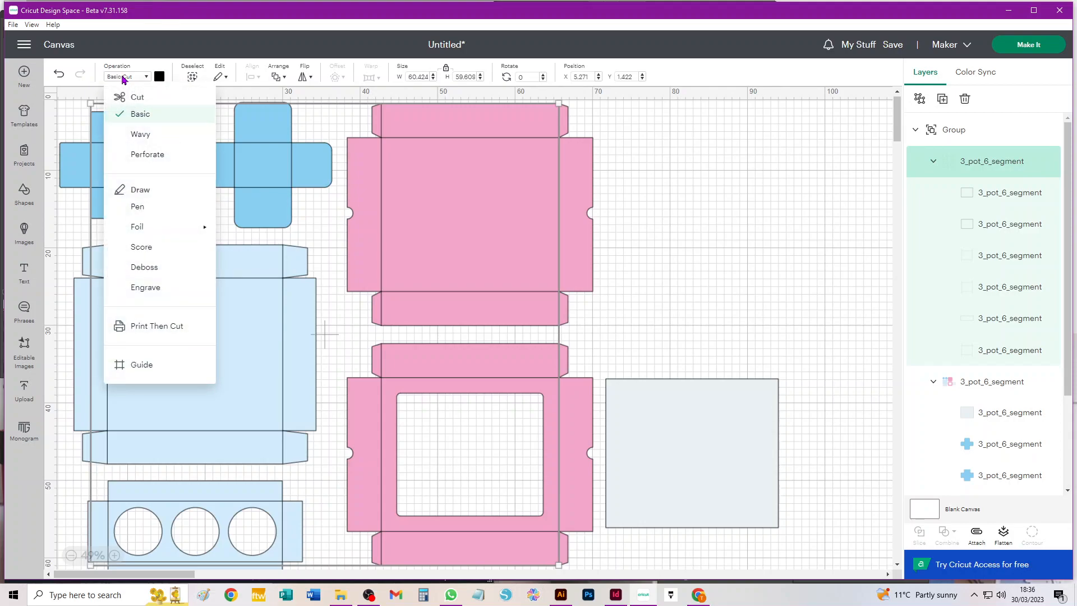
click(147, 250)
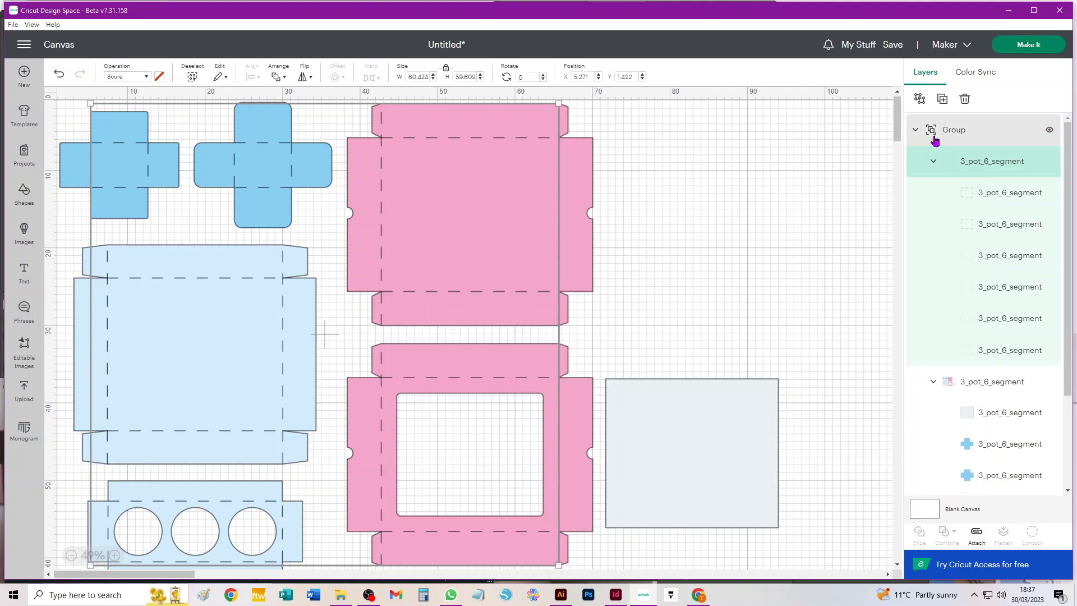
Step: Ungroup the score-line subgroup and the coloured cut-piece subgroup, leaving nothing selected
click(920, 100)
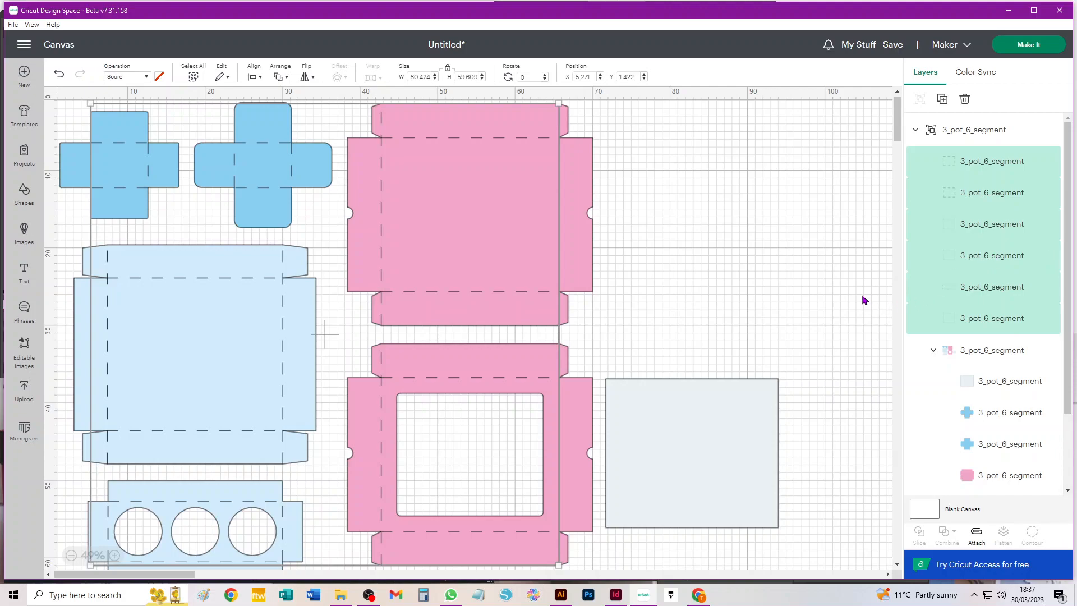
click(795, 264)
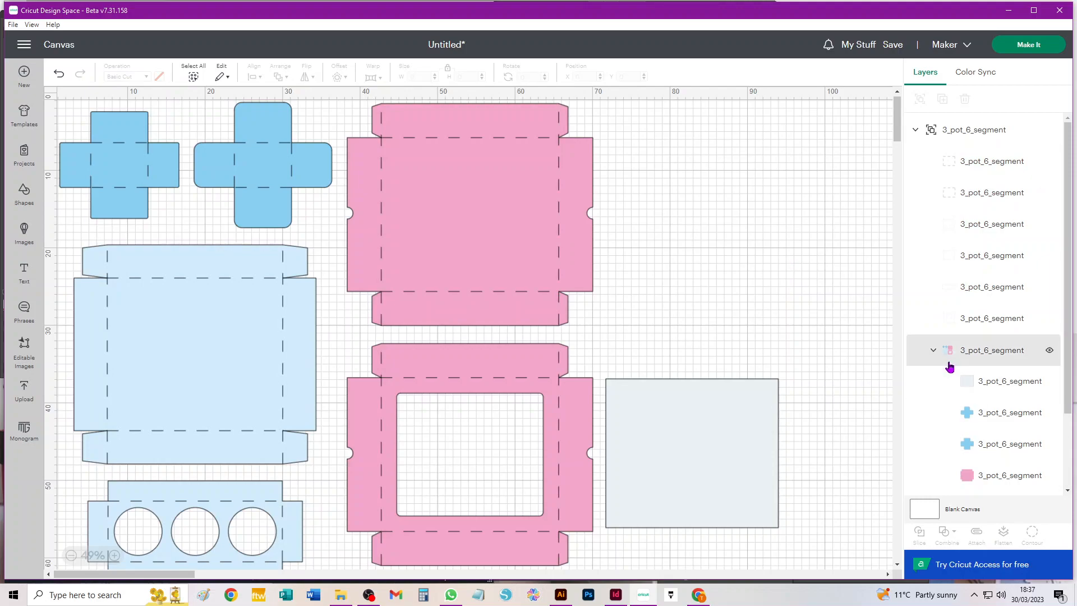
click(993, 353)
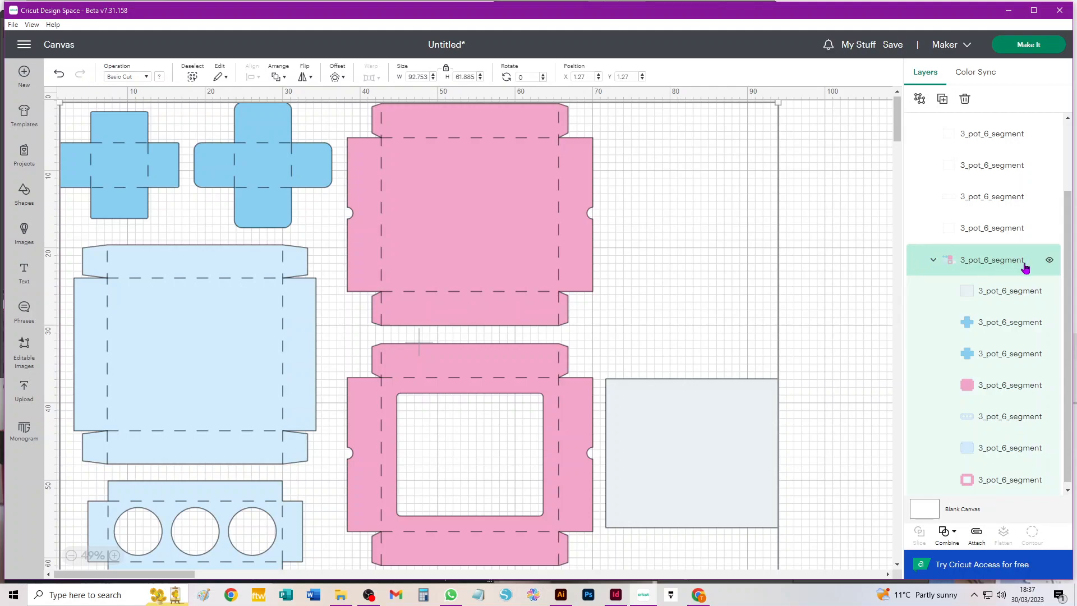
click(920, 98)
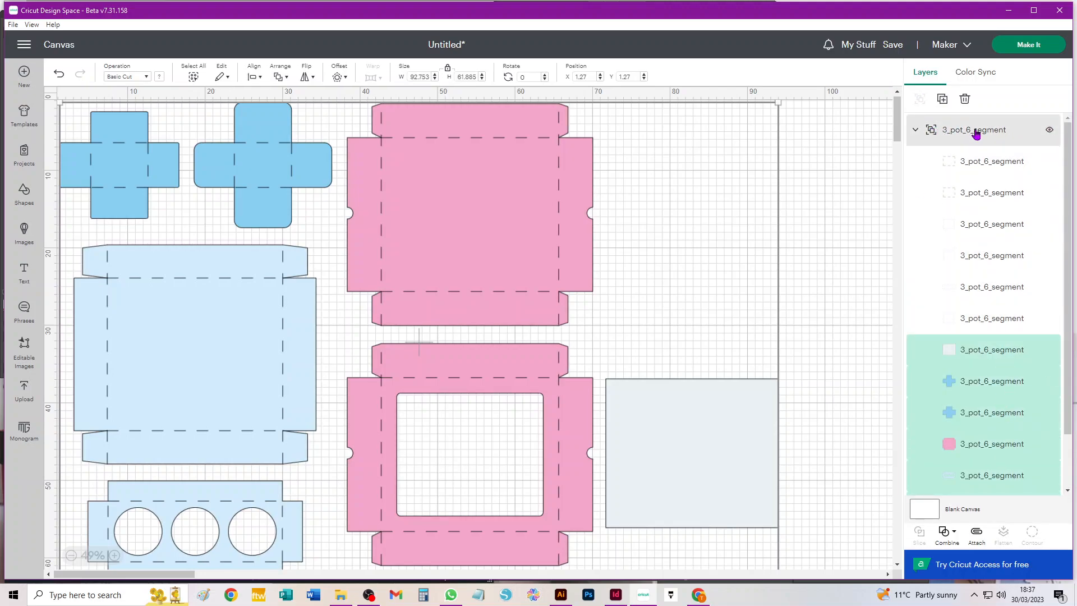
key(ctrl+minus)
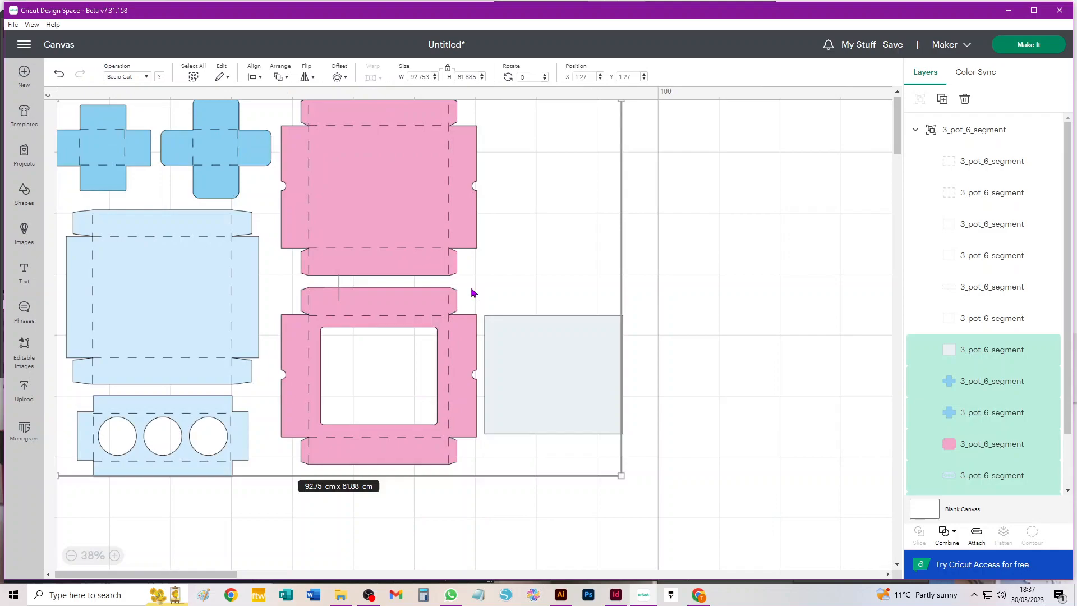
click(788, 184)
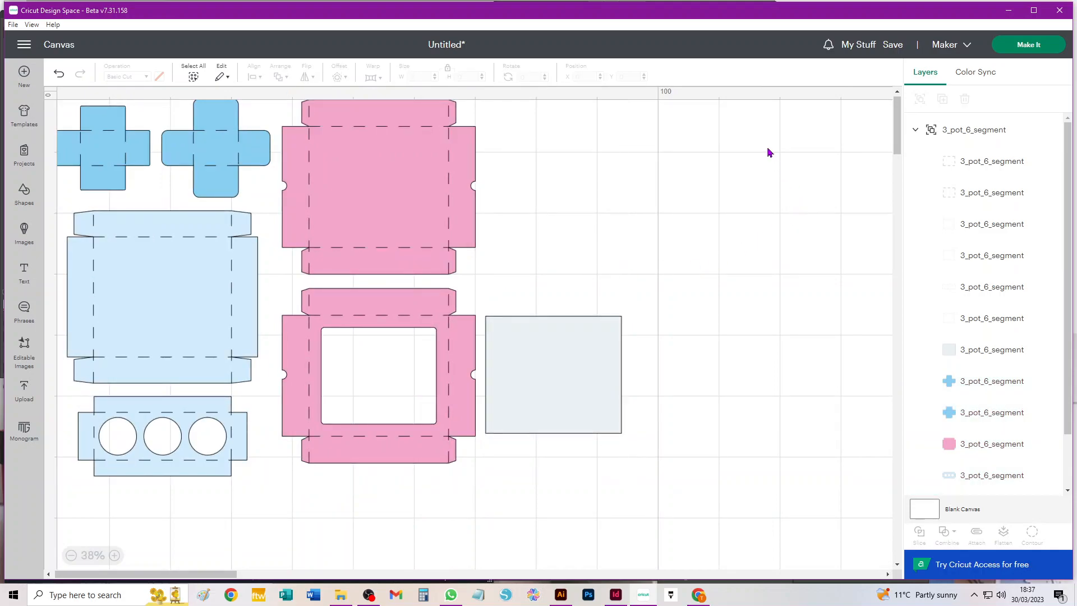
Step: Ungroup the remaining outer 3_pot_6_segment group into separate layers and clear the selection
click(193, 79)
click(747, 303)
drag(700, 496, 61, 84)
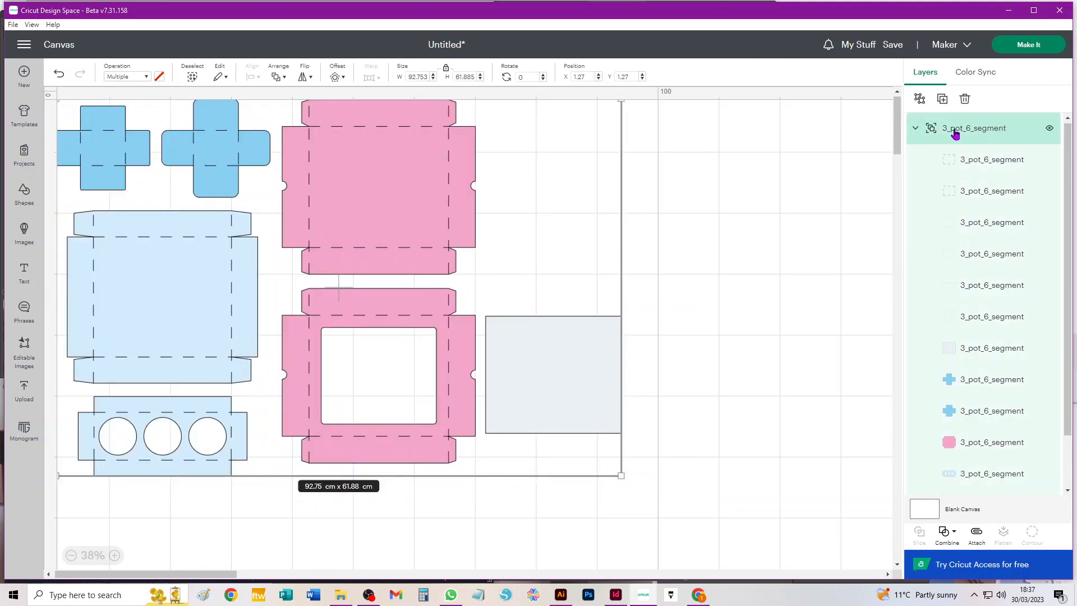
click(868, 157)
click(970, 127)
click(921, 99)
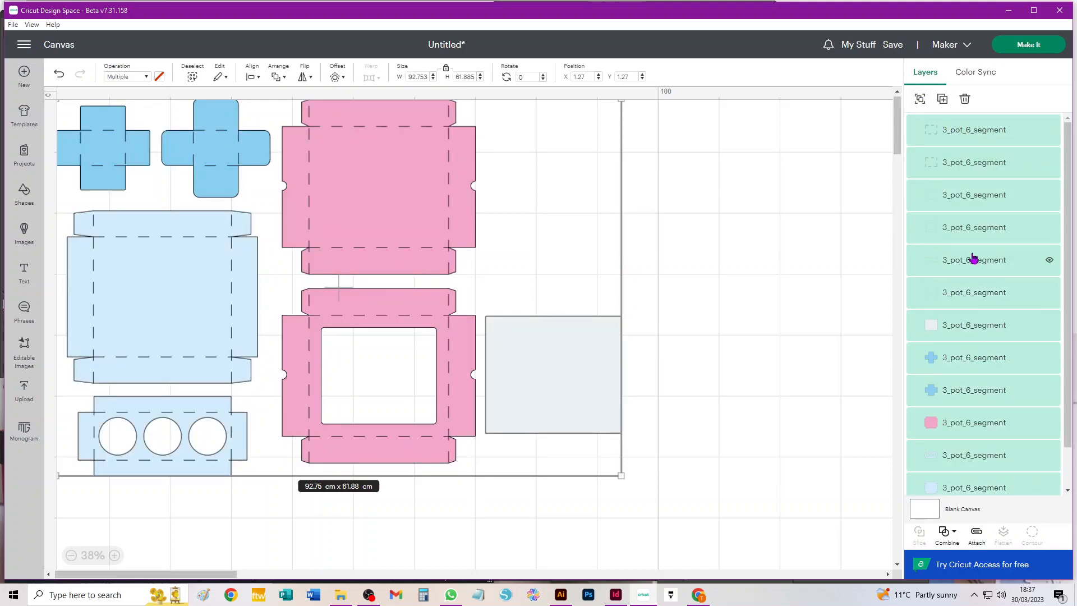
click(774, 161)
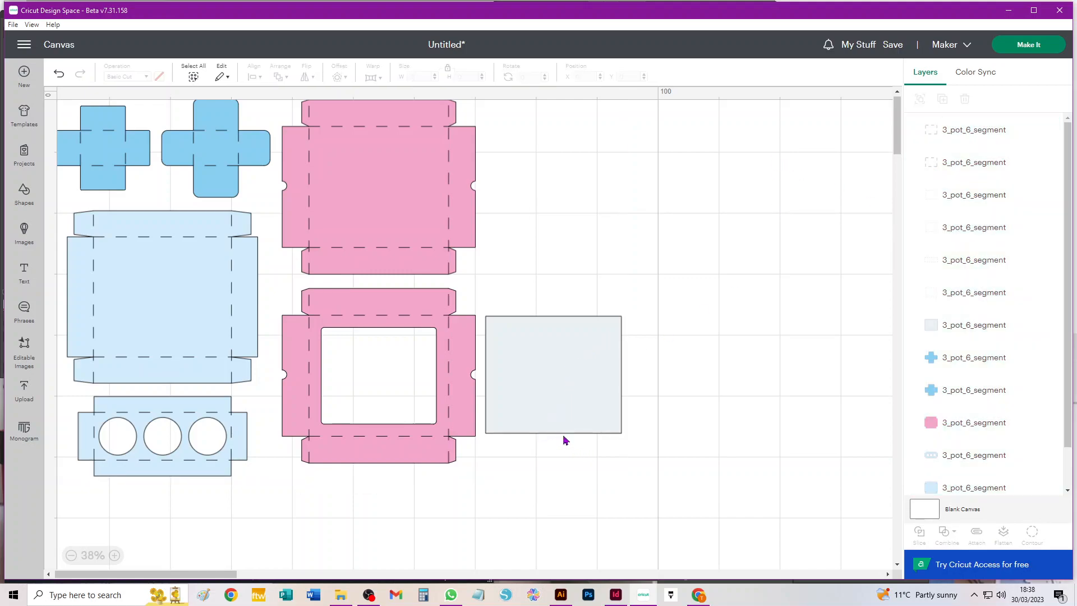
Step: Move the grey rectangle and the solid pink box piece clear of the design, attaching the pink piece to its score lines
drag(556, 407, 794, 209)
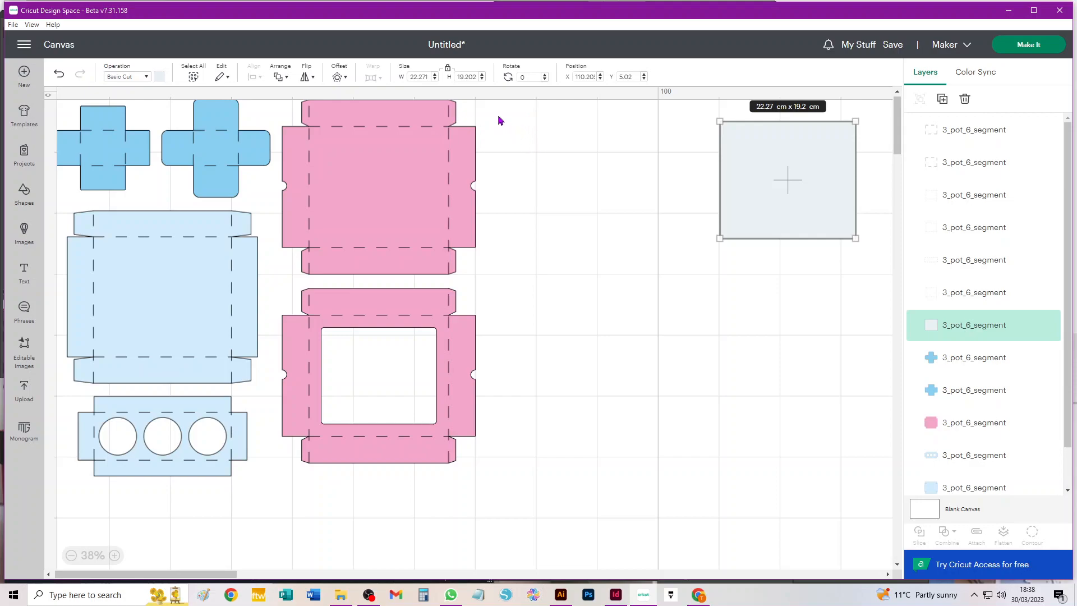
drag(501, 114, 270, 268)
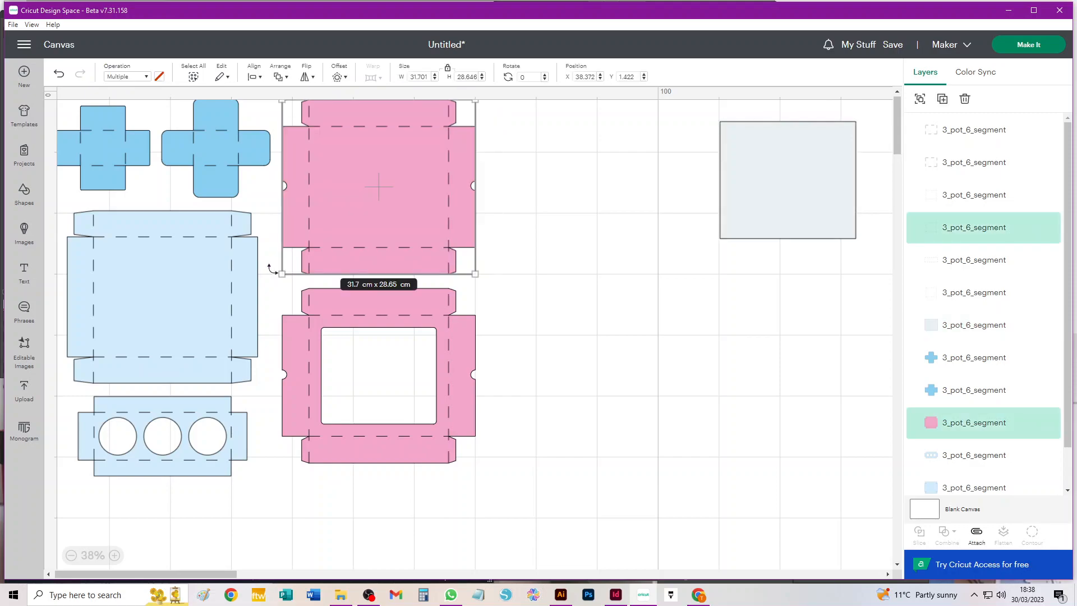
click(978, 537)
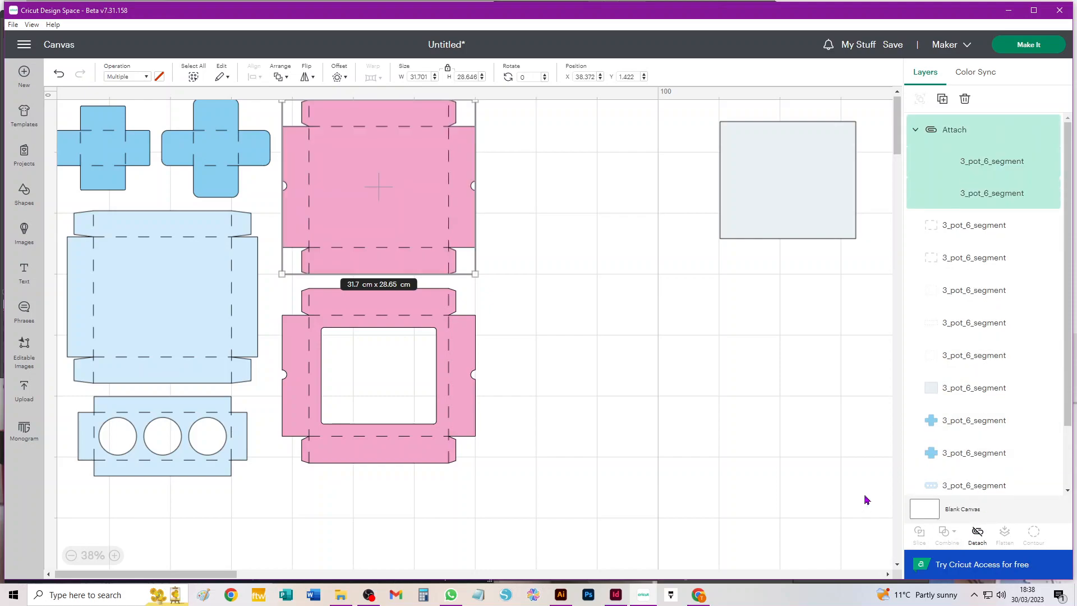
click(554, 140)
drag(387, 182, 611, 166)
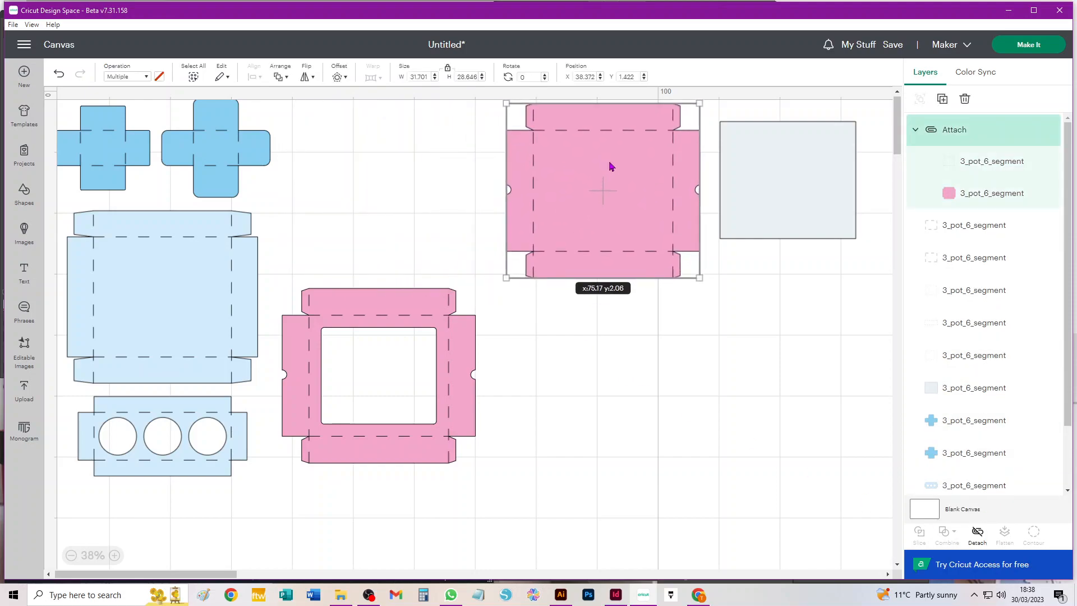
Step: Attach the windowed pink piece to its score lines and move it beneath the solid pink piece
drag(500, 515, 292, 278)
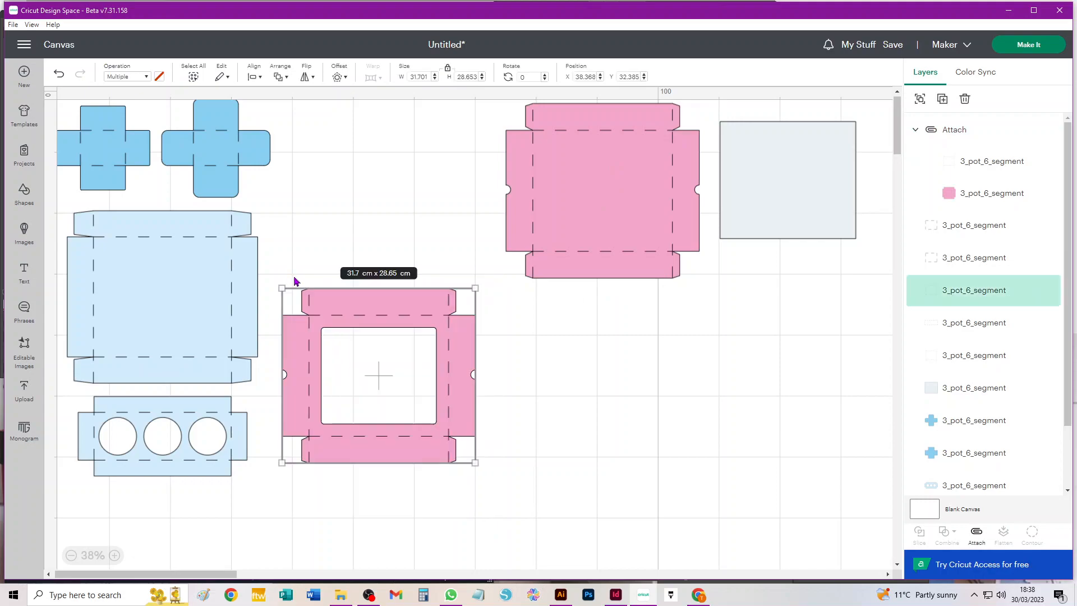
click(976, 537)
drag(361, 308, 582, 315)
Step: Move the three-hole insert with its score lines below the windowed pink piece, and place the grey rectangle beside that piece
drag(306, 515, 65, 389)
drag(194, 445, 622, 530)
drag(799, 175, 789, 379)
Step: Attach the large light blue box piece to its score lines and move it beside the windowed pink piece
drag(344, 437, 54, 212)
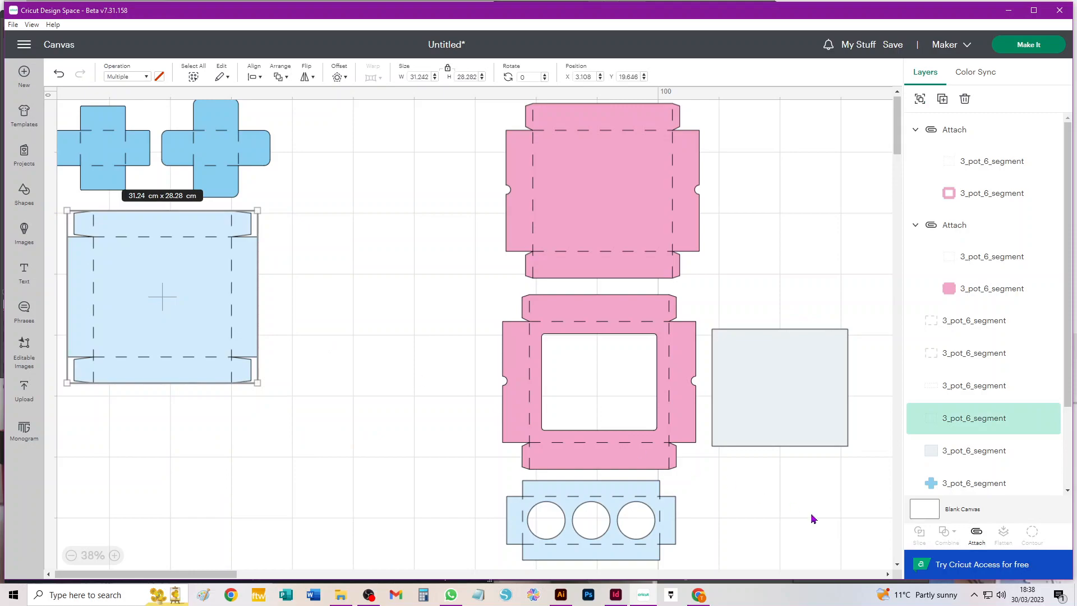
click(977, 534)
drag(193, 300, 363, 422)
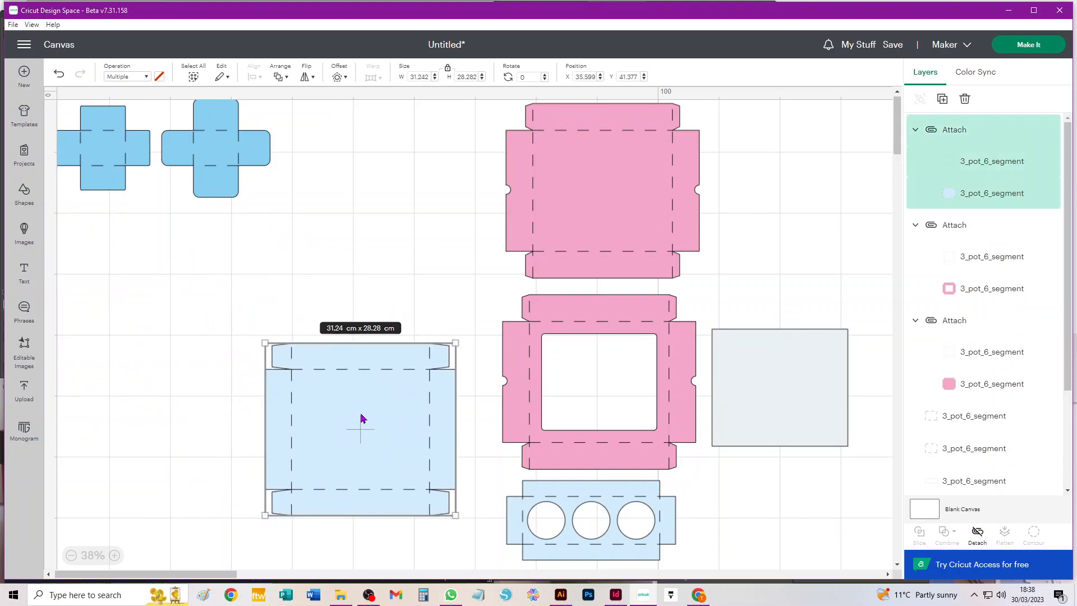
drag(352, 119, 14, 191)
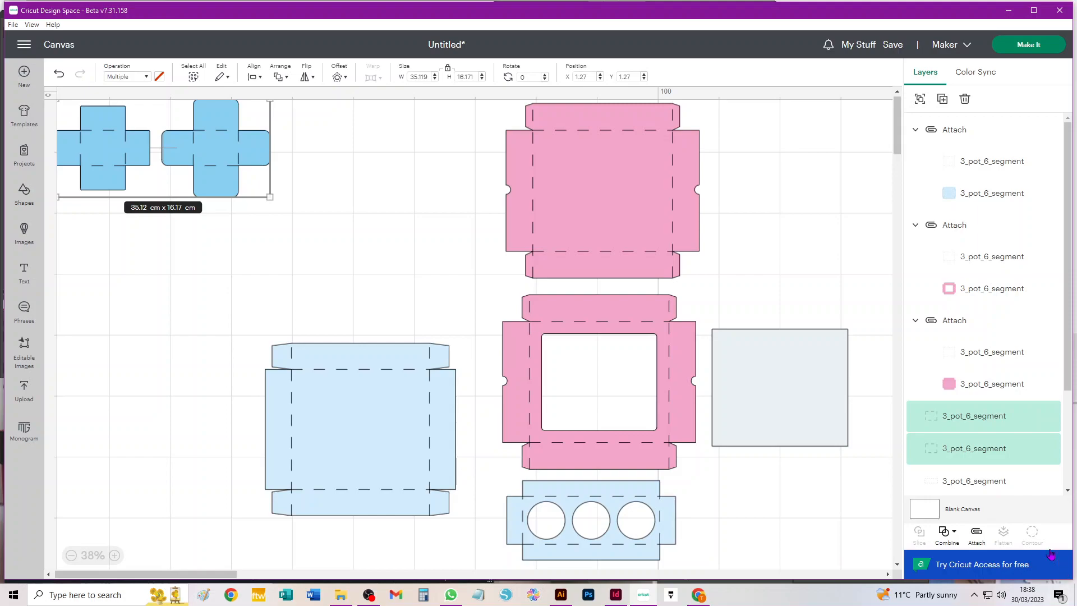
click(977, 537)
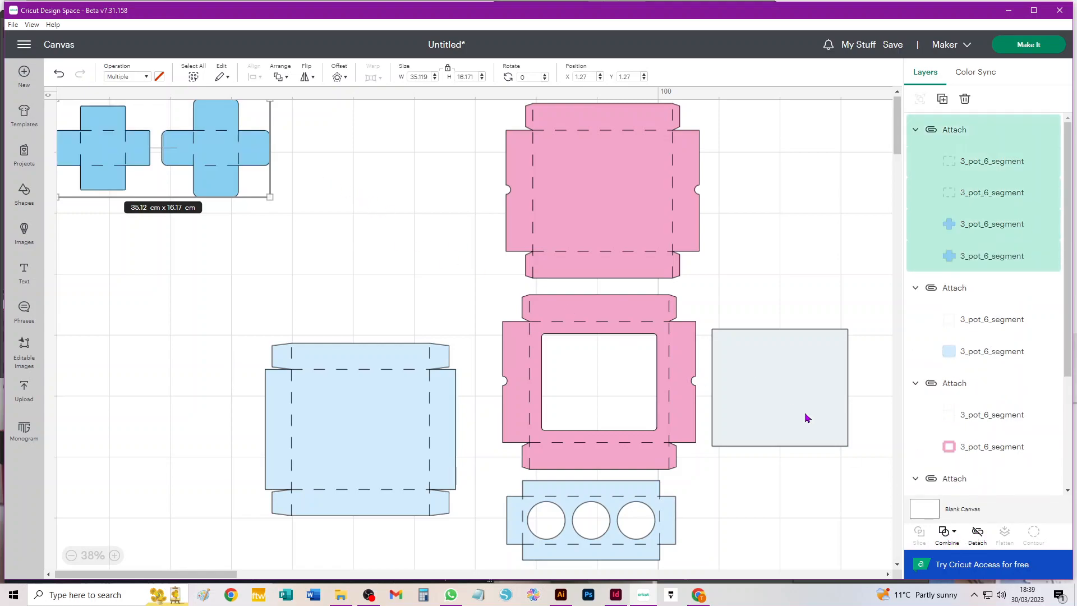
click(977, 533)
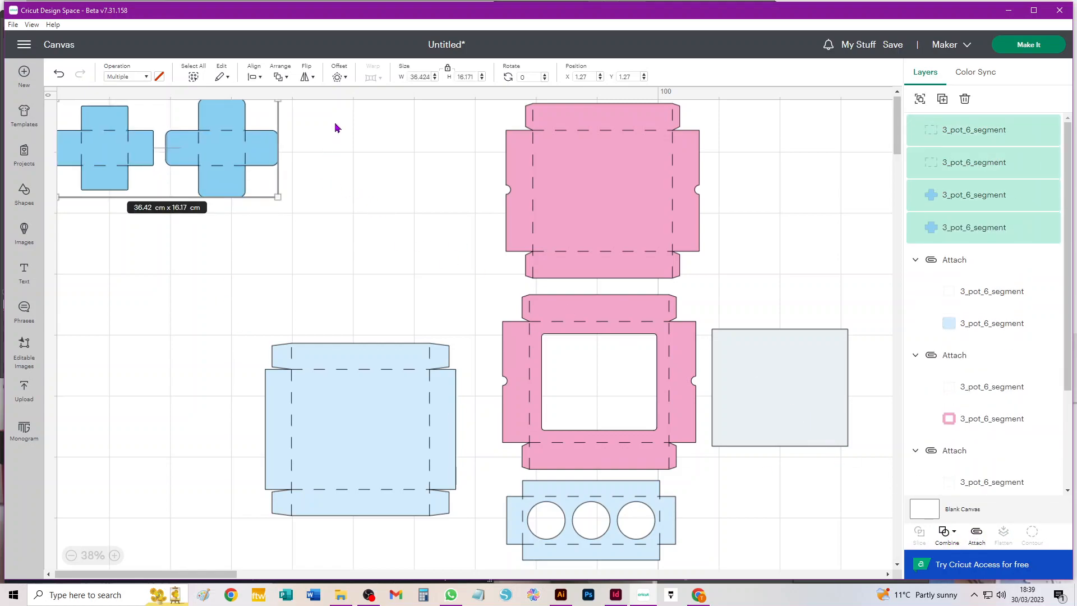
key(ctrl+z)
Step: Attach the larger, rounded blue cross piece to its score lines and move it away from the smaller cross
drag(331, 112, 154, 222)
click(977, 533)
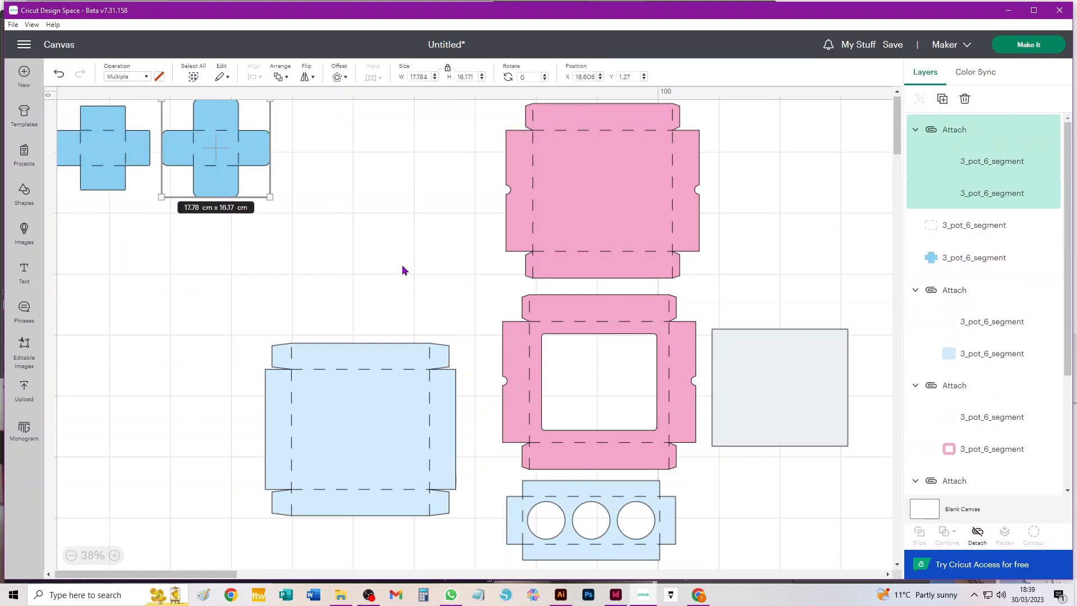
drag(206, 154, 281, 176)
Step: Attach the smaller blue cross piece to its own score lines and move it away from the canvas corner
drag(172, 206, 56, 101)
click(976, 535)
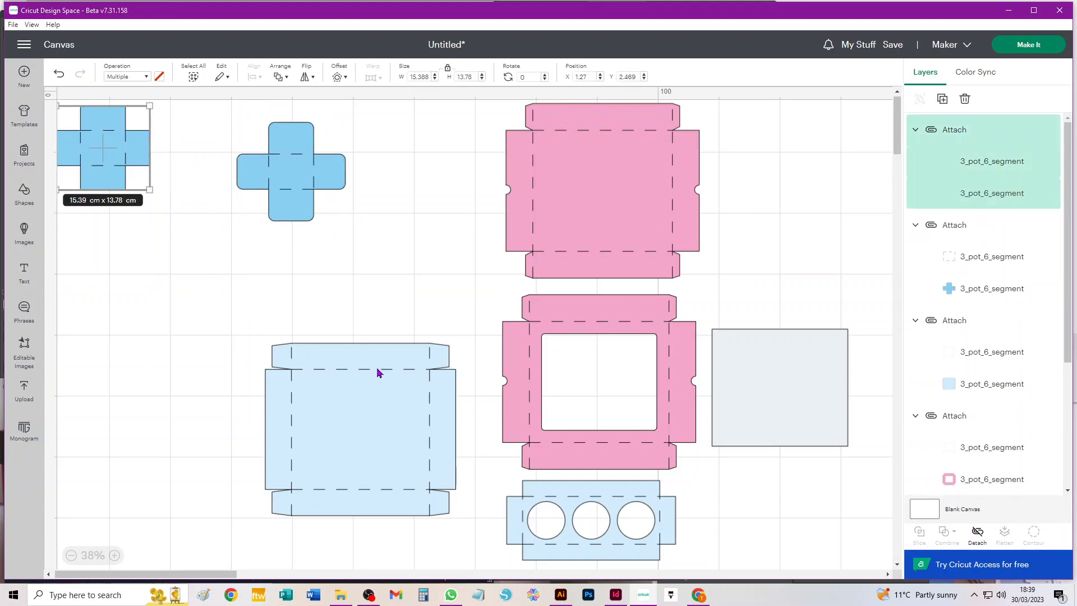
click(173, 250)
drag(110, 149, 168, 237)
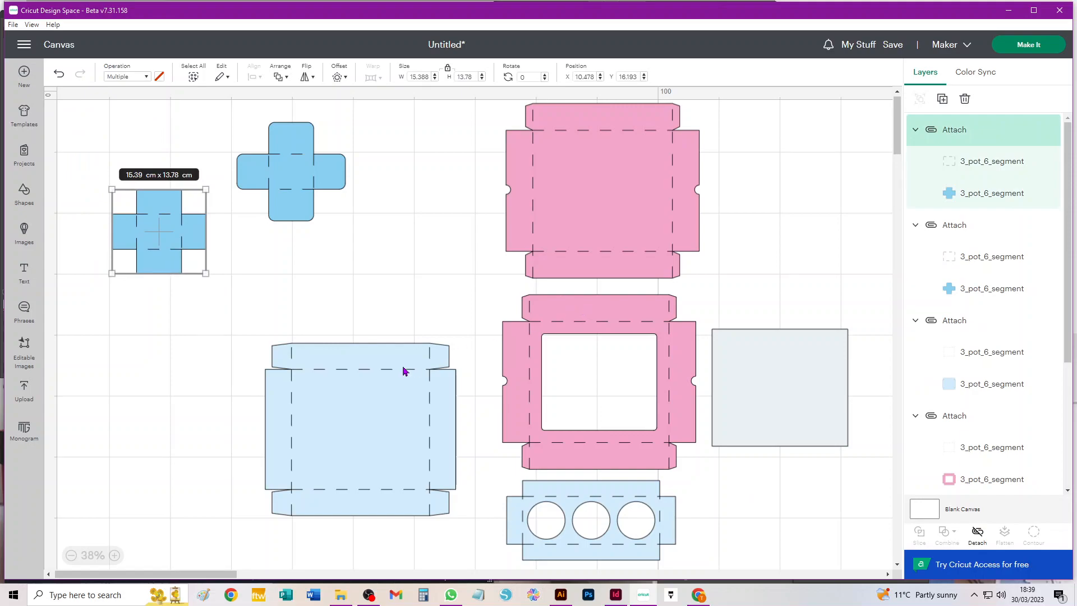
Step: Move the large light blue box piece with its attached score lines to the open canvas area below the crosses
drag(425, 443, 202, 402)
drag(616, 496, 396, 378)
click(657, 496)
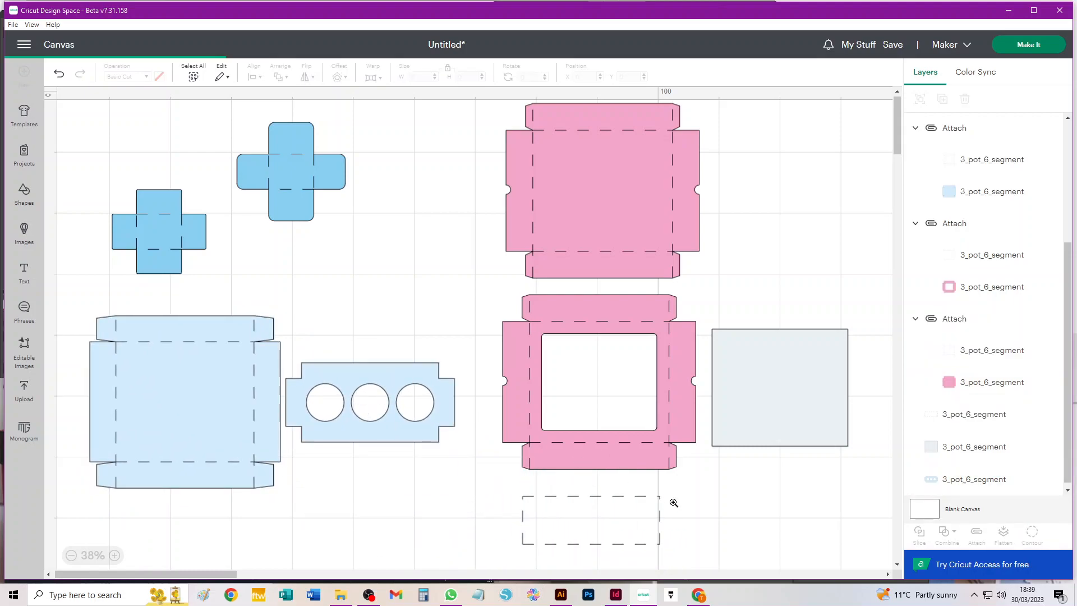
key(ctrl+z)
Step: Move the three-hole insert together with its score lines next to the large light blue box piece
drag(729, 511, 434, 535)
drag(559, 509, 343, 382)
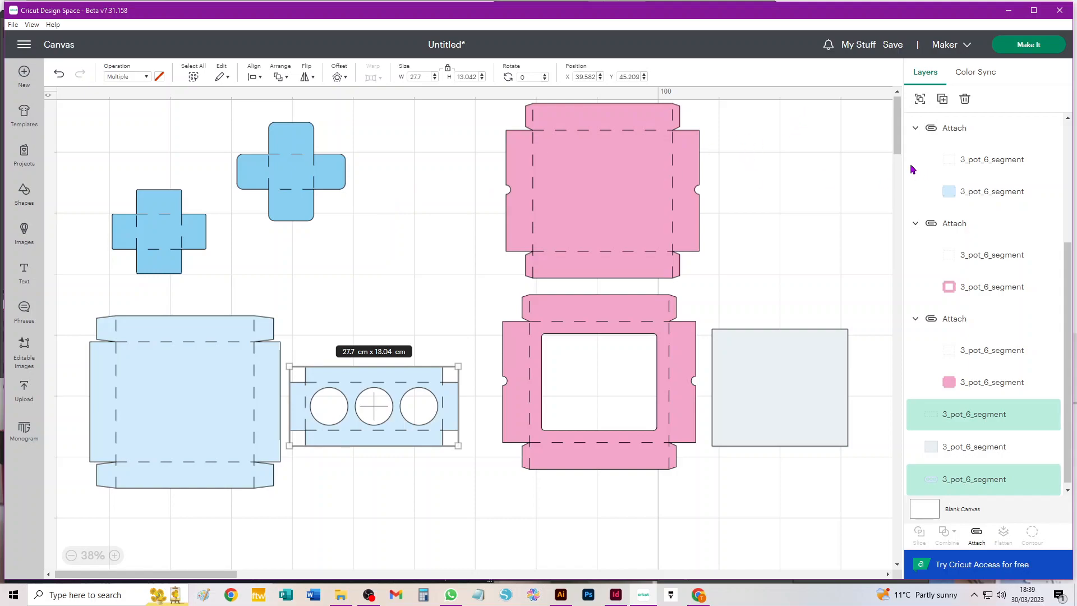
click(564, 219)
scroll(693, 205, down, 10)
drag(898, 231, 888, 107)
drag(804, 129, 408, 231)
drag(649, 535, 582, 386)
click(739, 286)
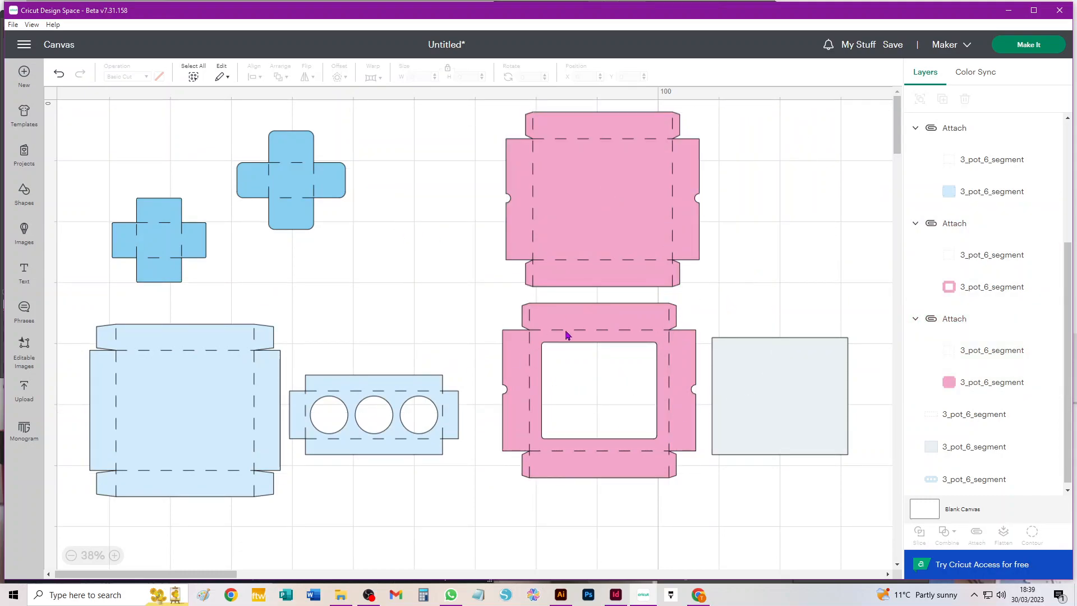
Step: Reposition the grey rectangle and the two blue crosses, placing the rounded cross above the three-hole insert
mouse_move(815, 380)
mouse_down()
mouse_move(635, 378)
mouse_move(812, 381)
mouse_up()
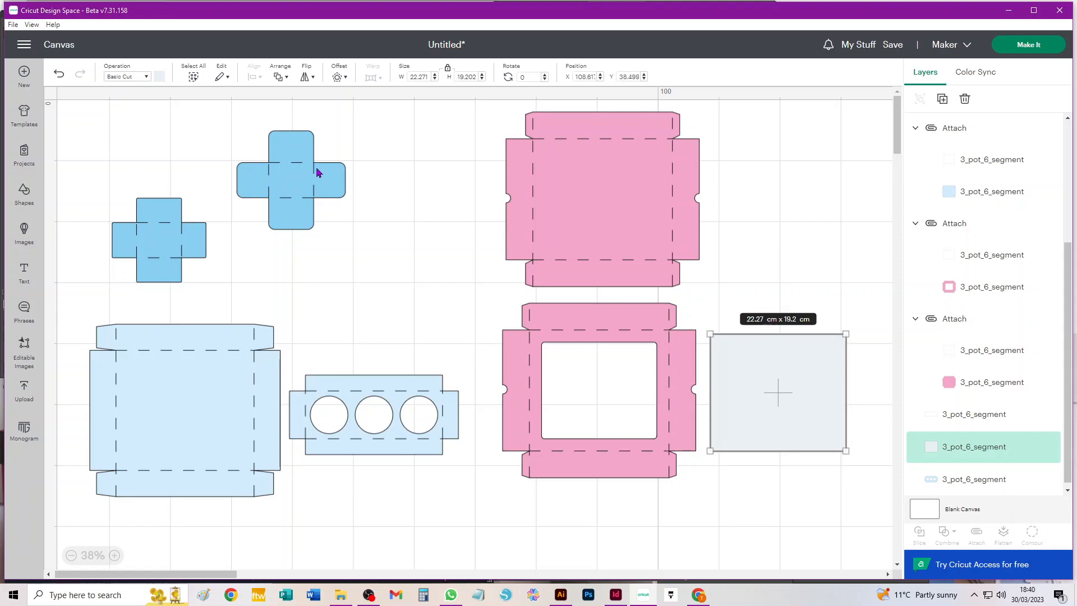
drag(153, 219, 160, 241)
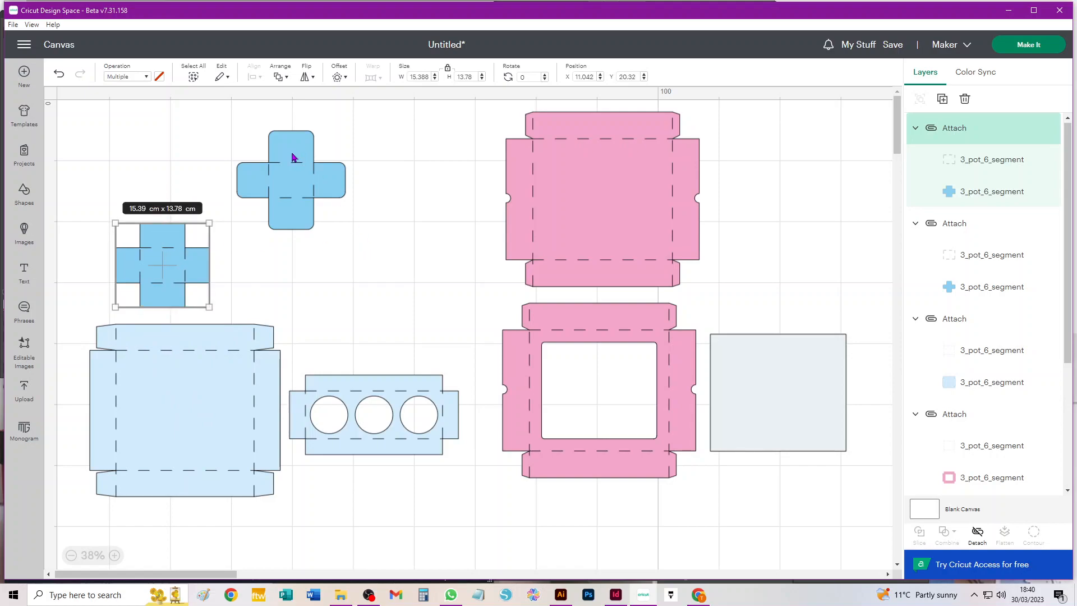
drag(291, 149, 296, 231)
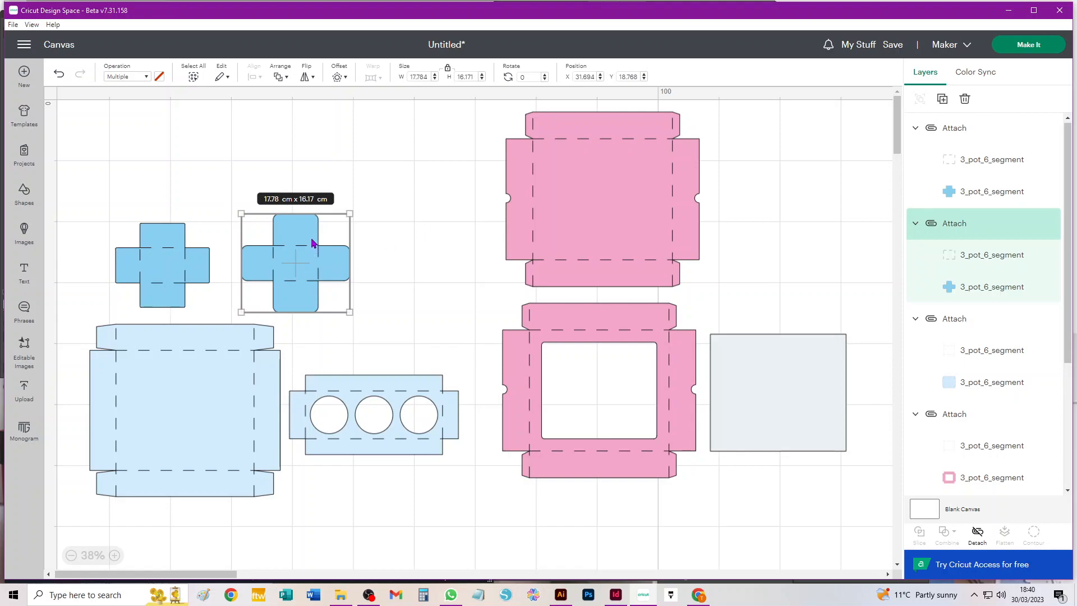
click(379, 223)
drag(294, 265, 371, 192)
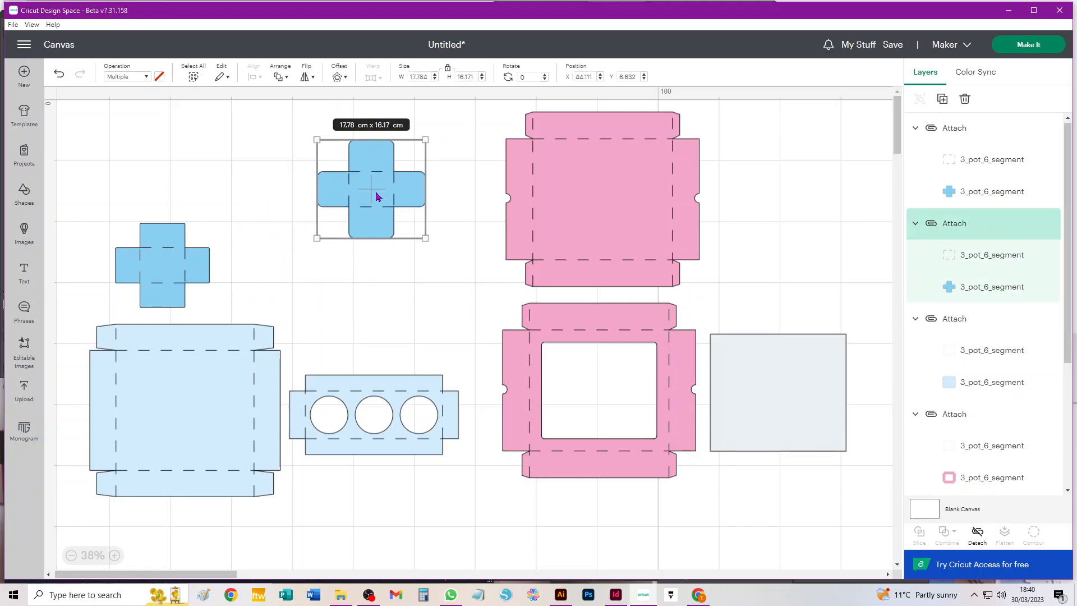
click(259, 267)
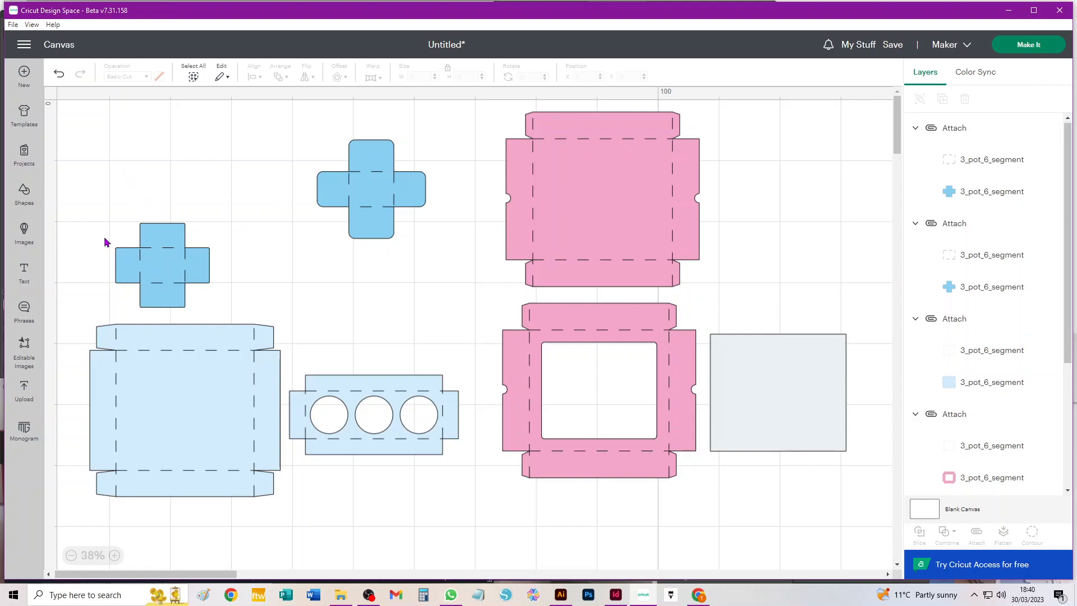
Step: Sync the three-hole insert and the large light blue box to the #89CFF2 colour, and return to the layer list
click(979, 76)
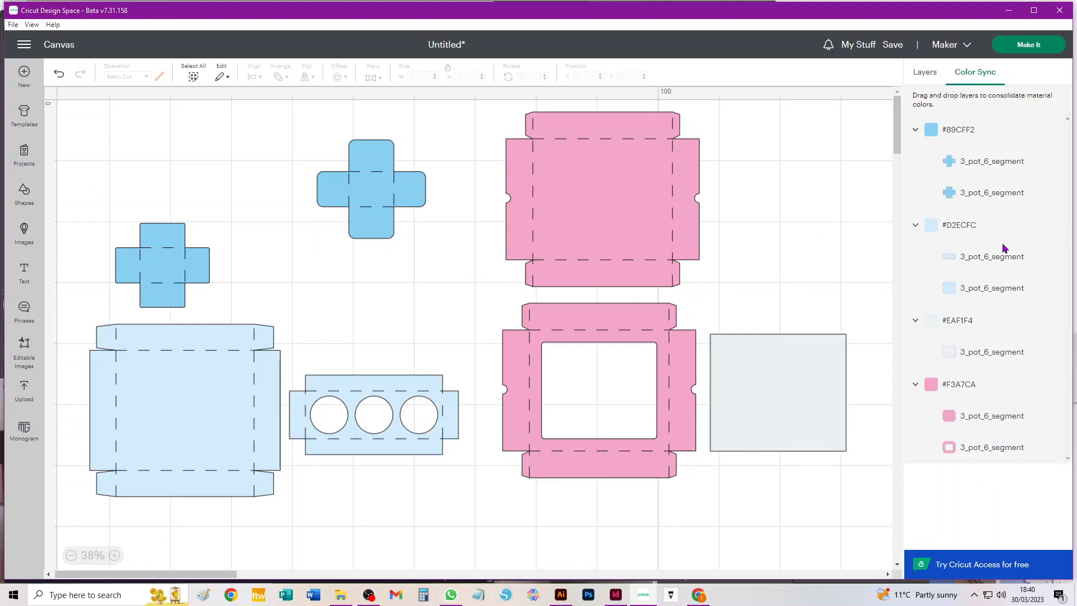
drag(1004, 260, 1005, 175)
drag(986, 294, 1004, 205)
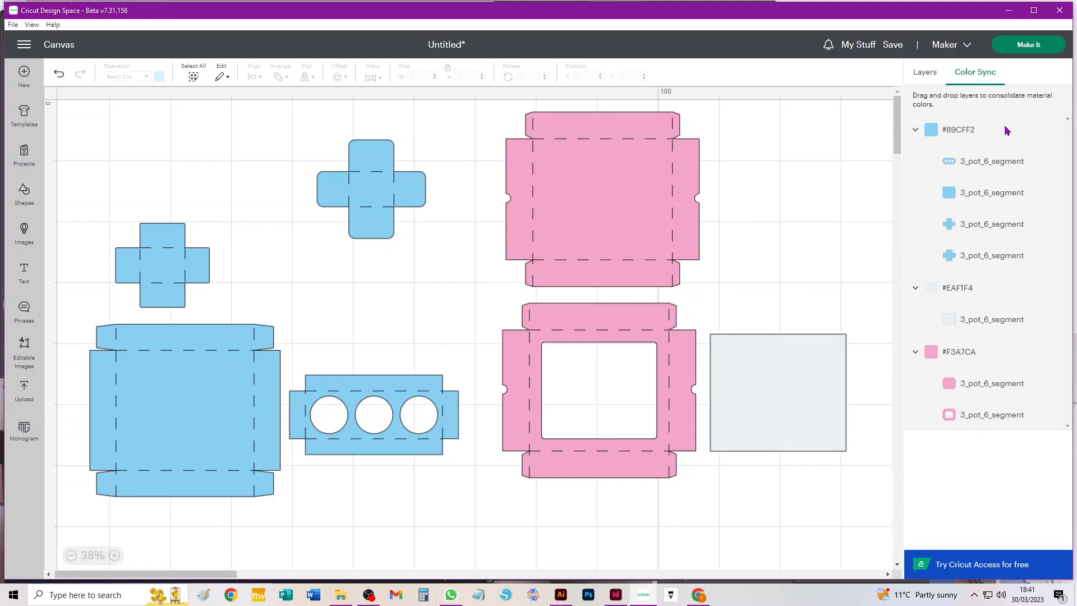
click(925, 72)
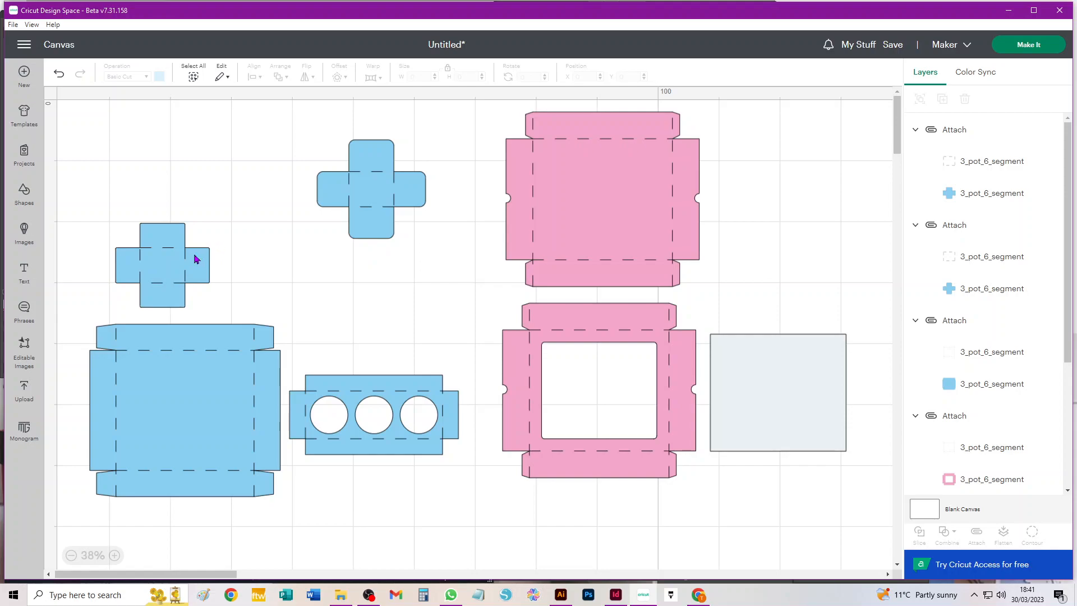
Step: Move the solid pink piece away from the blue pieces and place the windowed pink piece below it, beneath the grey rectangle
drag(625, 221, 786, 219)
drag(644, 477, 817, 603)
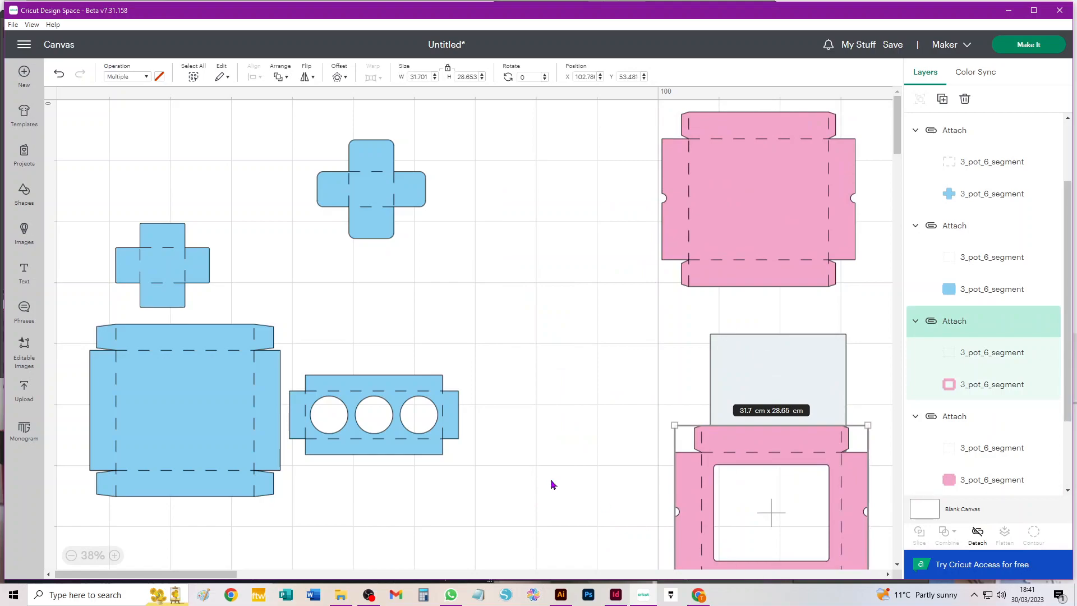
click(380, 384)
drag(380, 385, 416, 345)
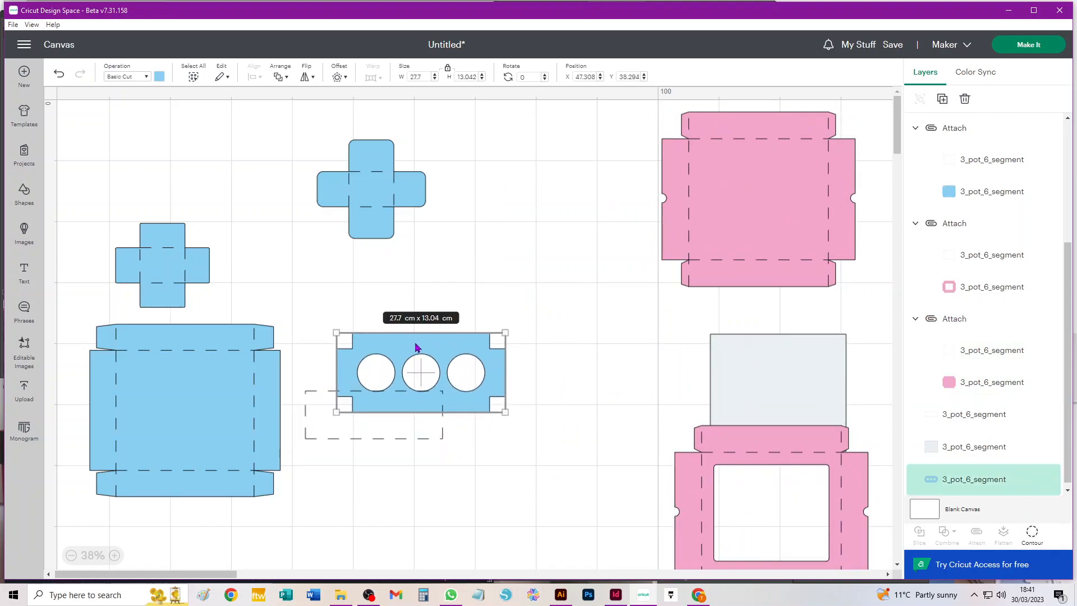
key(ctrl+z)
Step: Attach the three-hole insert to its score lines and move it directly below the rounded blue cross
drag(504, 333, 317, 486)
click(977, 534)
click(530, 388)
drag(377, 444, 426, 333)
Step: Move the large blue box piece below the three-hole insert, beside the windowed pink piece
drag(333, 480, 169, 414)
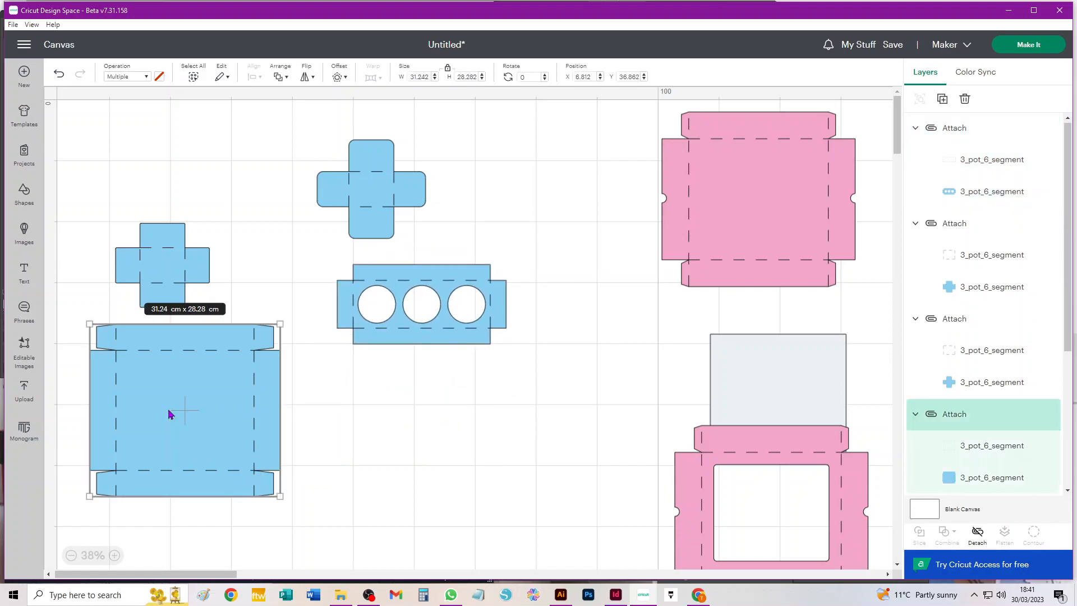
click(473, 485)
drag(211, 377, 537, 481)
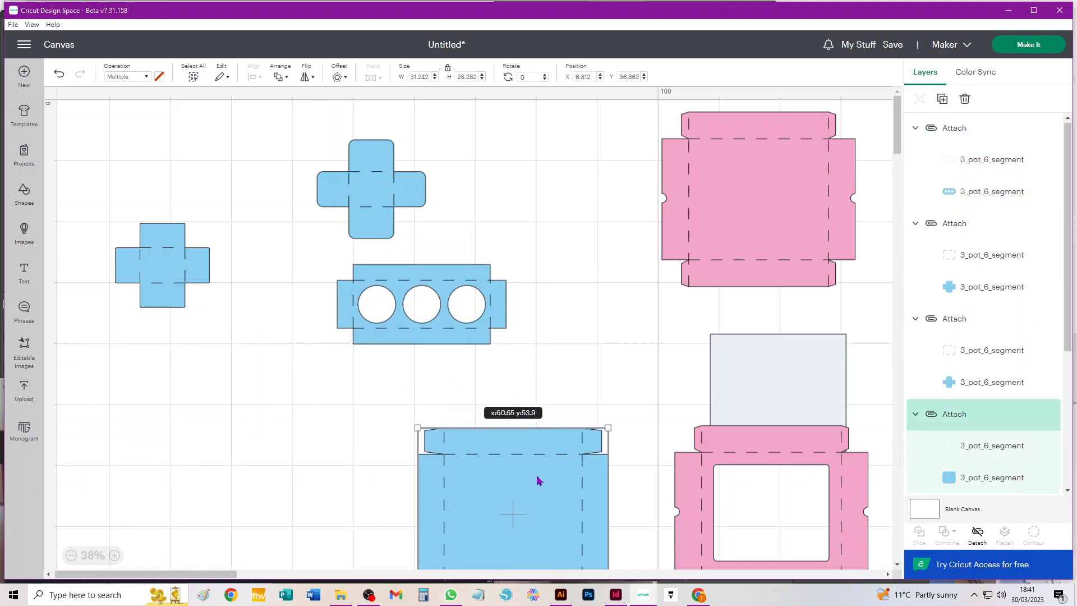
click(225, 365)
Step: Rotate both blue crosses 90 degrees and move the smaller one close to the canvas origin
drag(162, 261, 161, 207)
drag(233, 179, 216, 286)
click(395, 163)
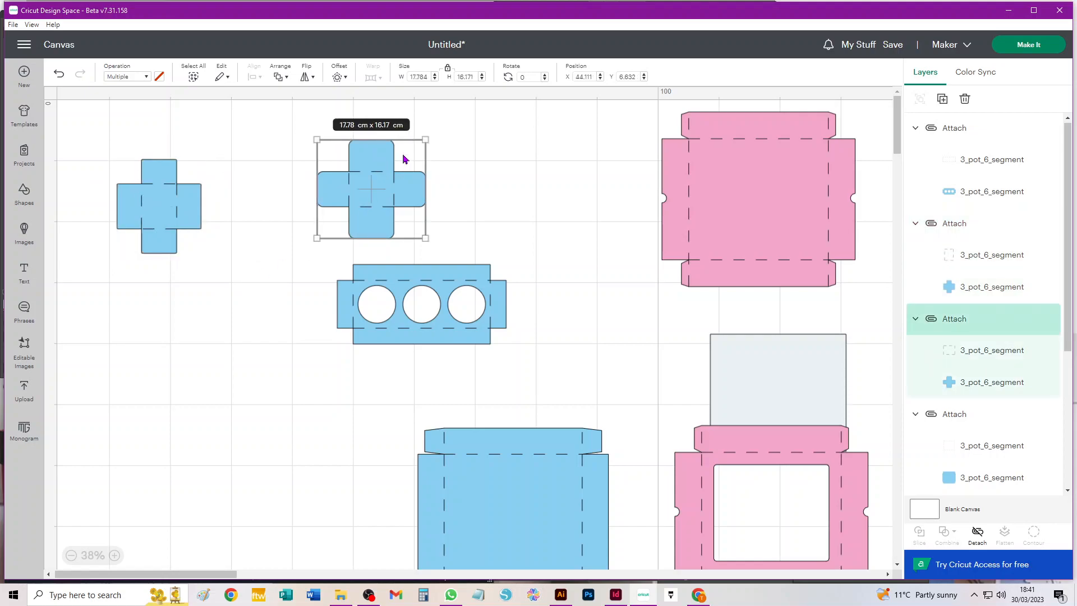
drag(435, 134, 431, 264)
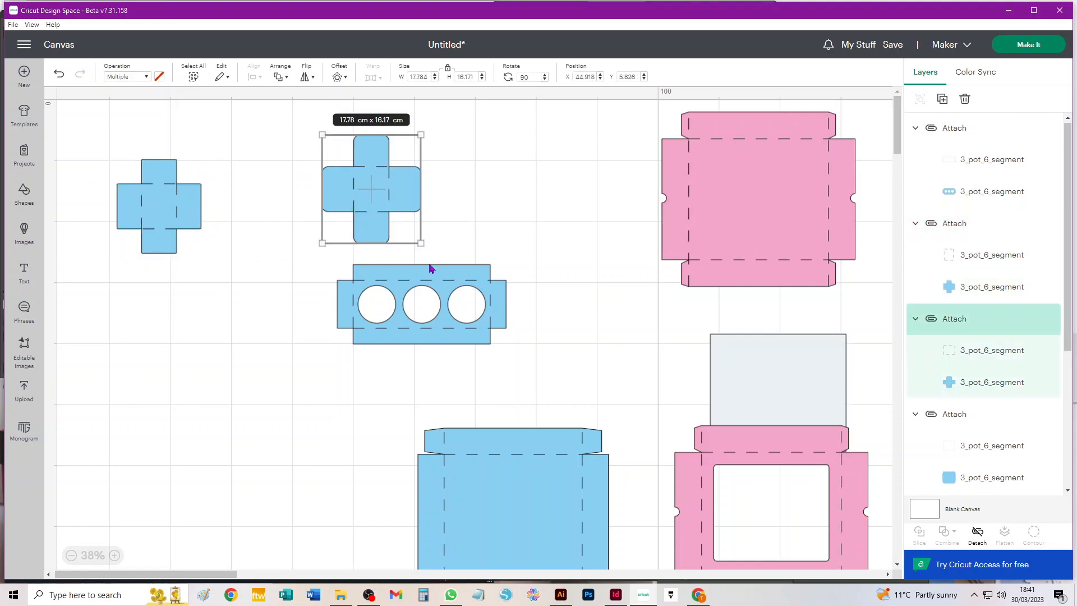
click(234, 225)
drag(168, 224, 133, 192)
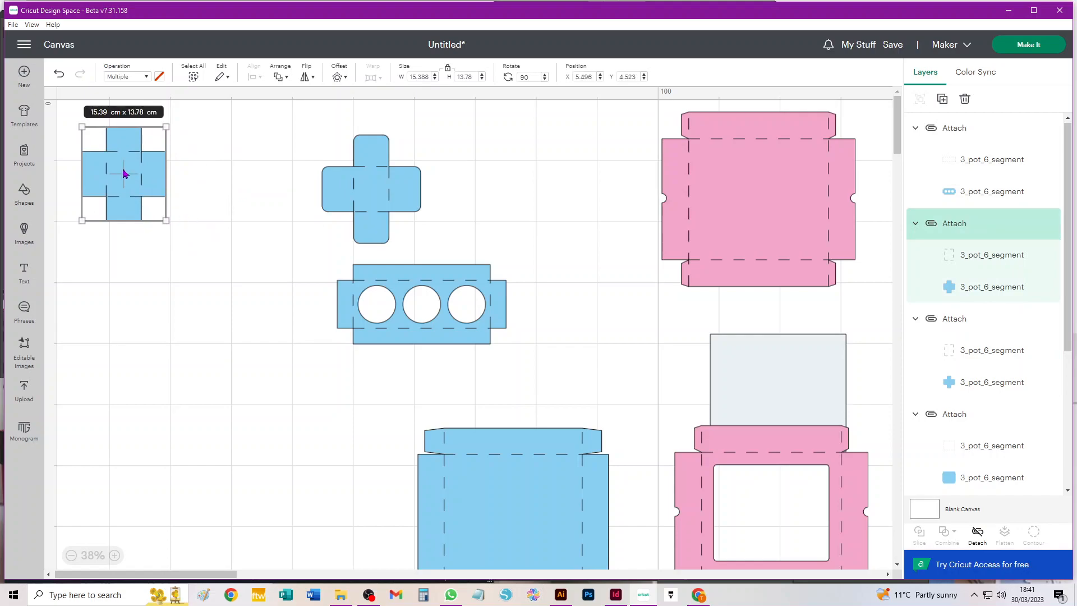
Step: Create five copies of the smaller blue cross with its attached score lines
key(ctrl+v)
key(ctrl+v)
key(ctrl+v)
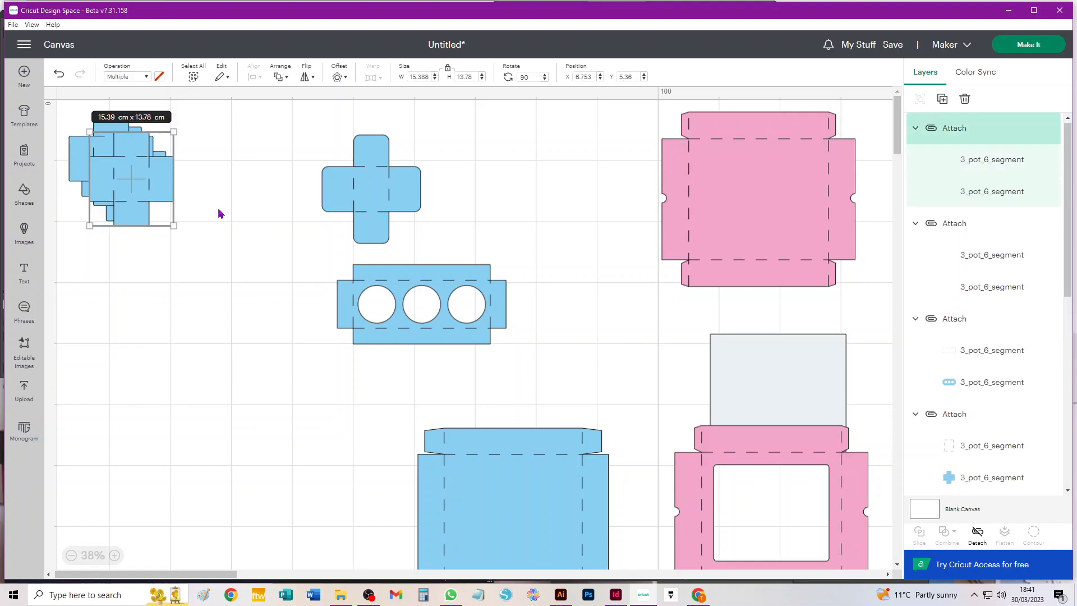
key(ctrl+v)
key(ctrl+v)
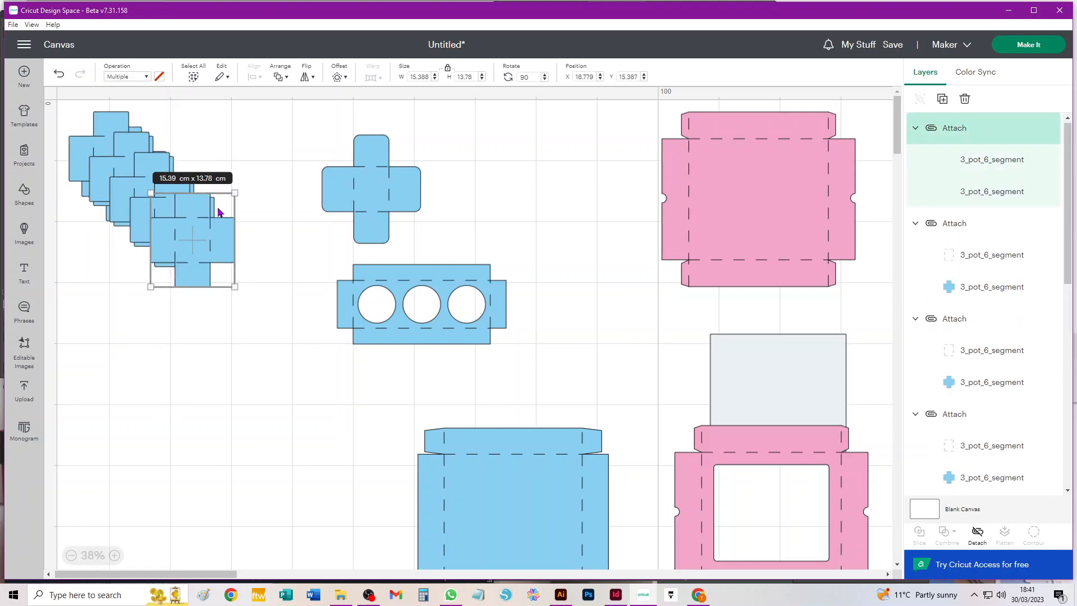
Step: Move the rounded blue cross higher on the canvas and place one copy beside it
drag(366, 185, 358, 160)
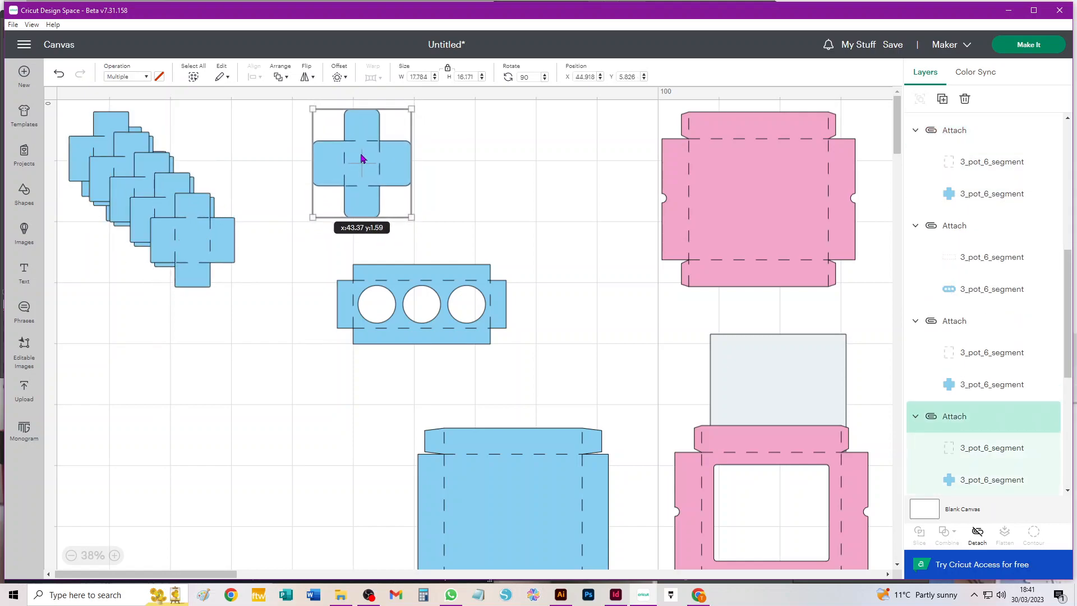
key(ctrl+c)
key(ctrl+v)
drag(228, 267, 407, 164)
Step: Duplicate the pair of rounded blue crosses twice and line the copies up for a row of six
drag(496, 130, 312, 189)
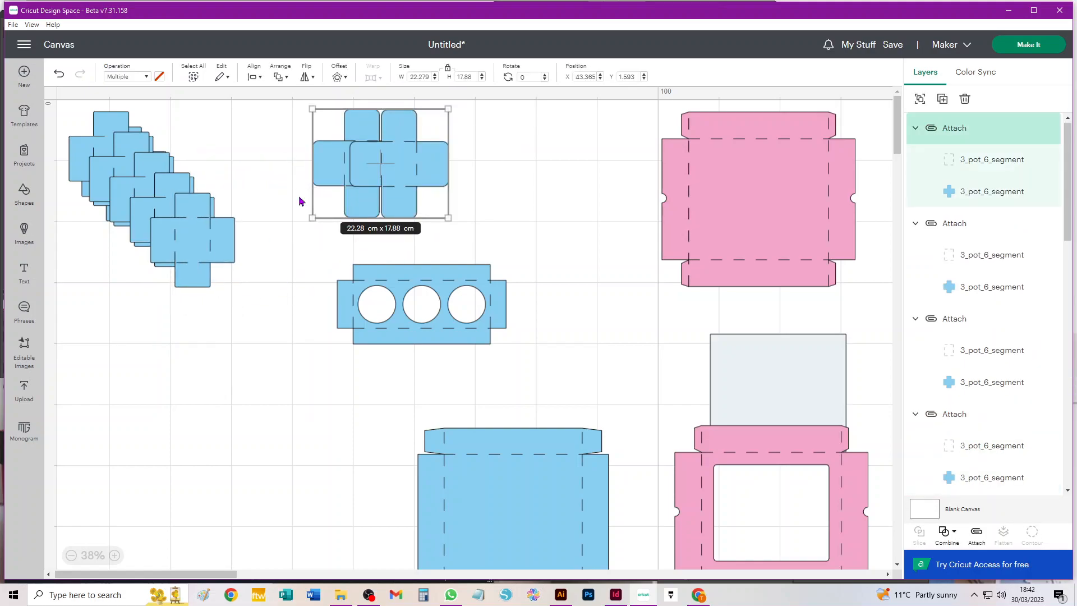
key(ctrl+c)
key(ctrl+v)
drag(306, 271, 470, 174)
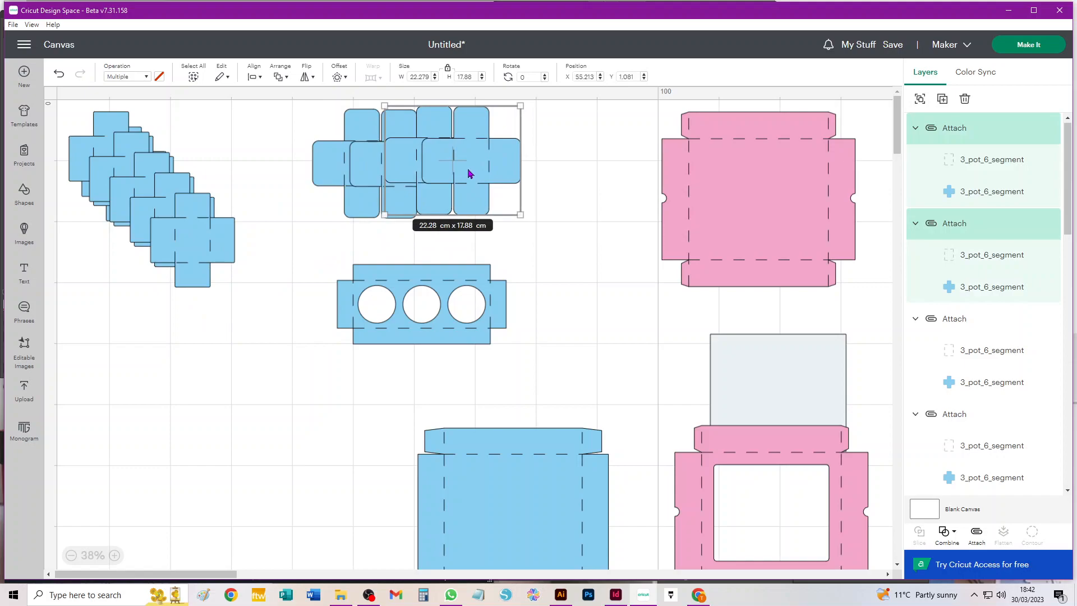
key(ctrl+v)
drag(271, 320, 515, 183)
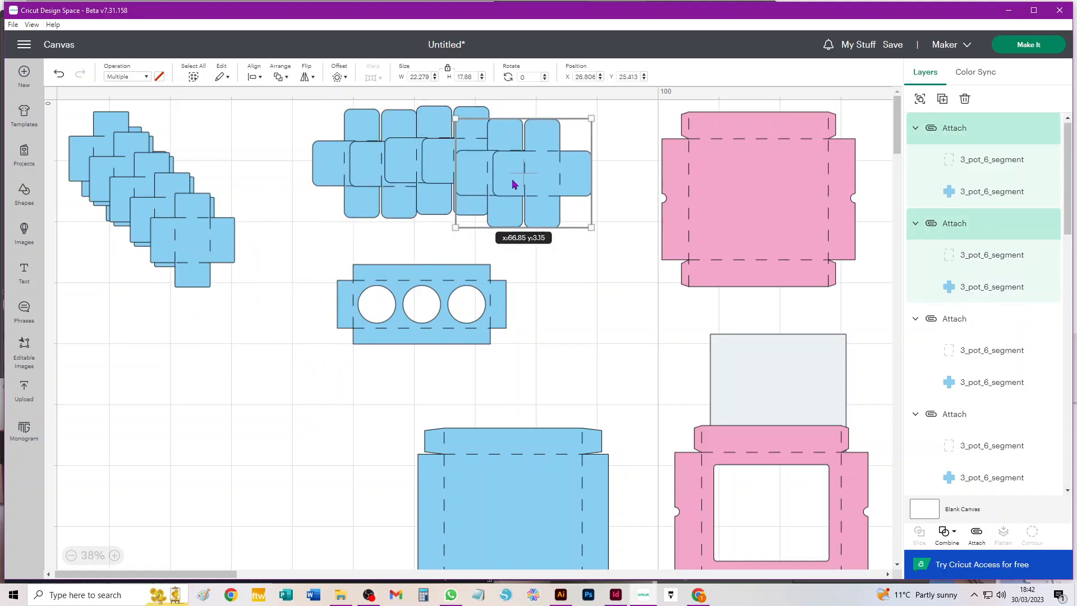
click(227, 359)
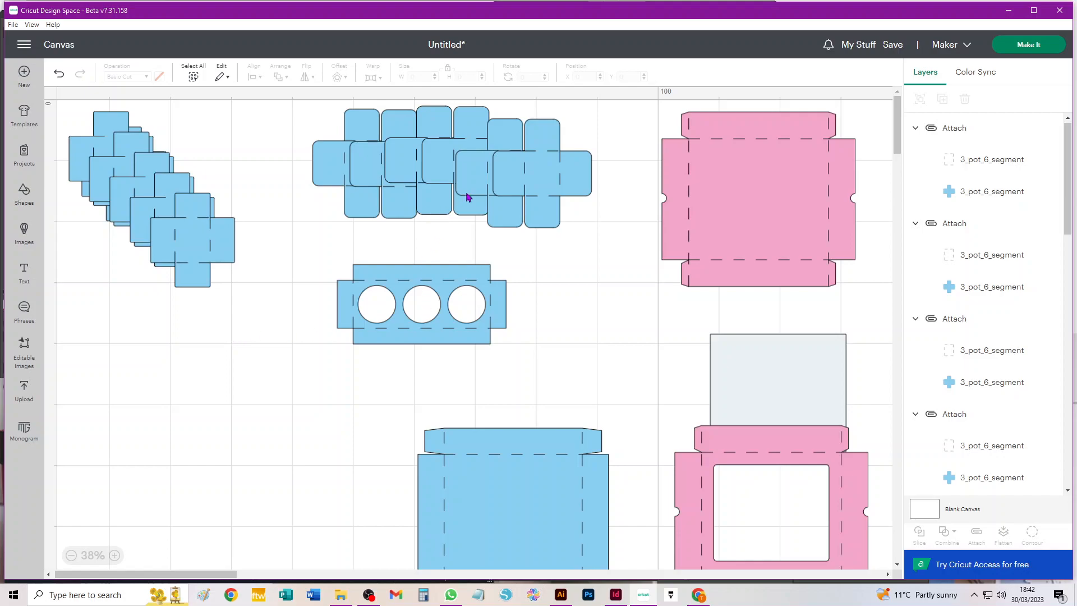
Step: Delete the row of rounded blue crosses together with the solid pink box piece
click(744, 181)
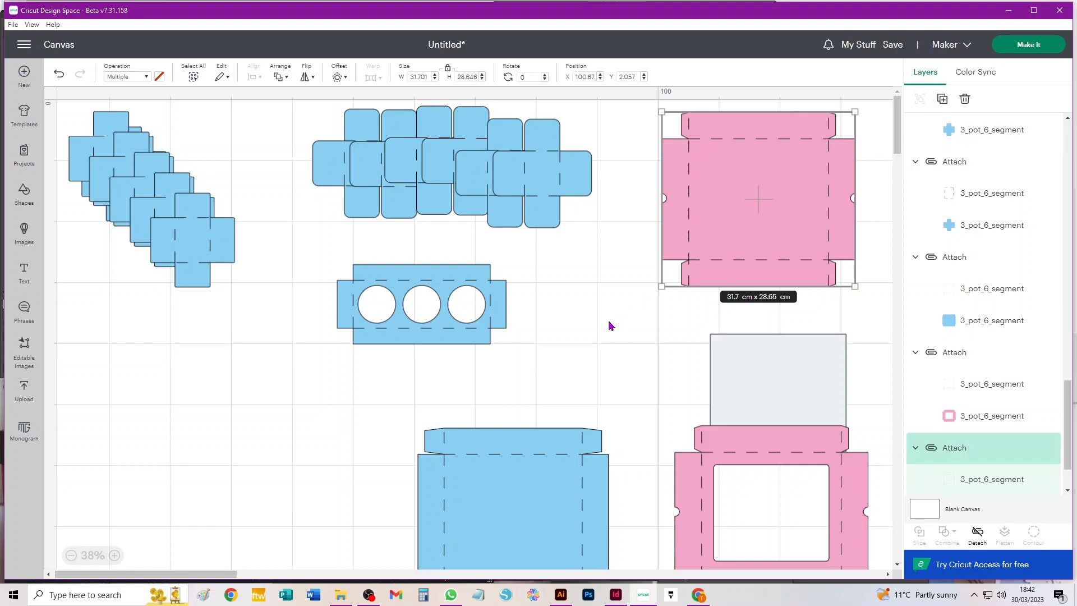
click(589, 327)
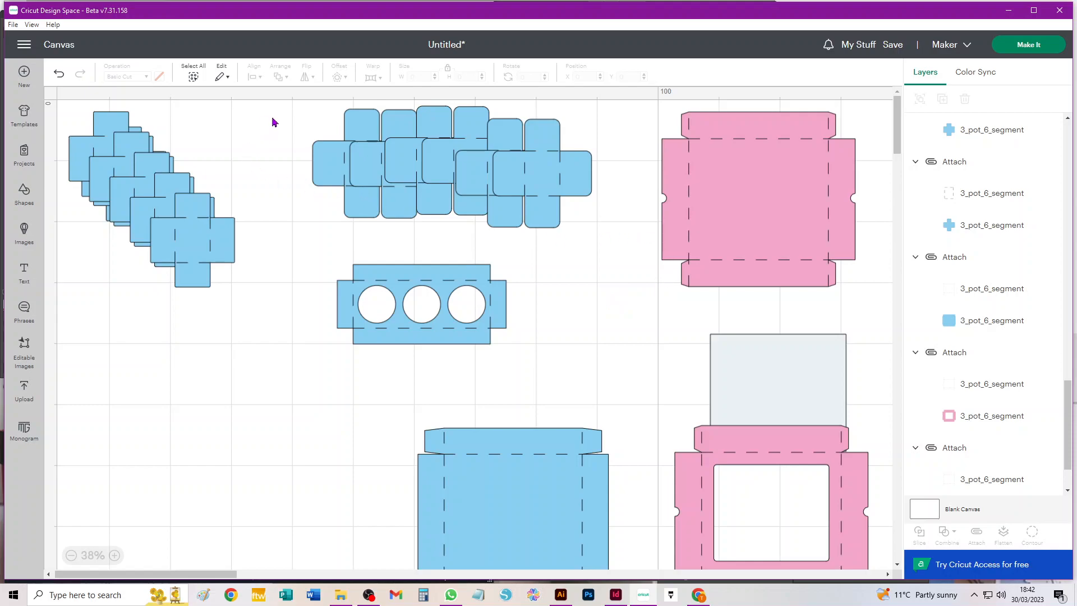
drag(283, 119, 855, 211)
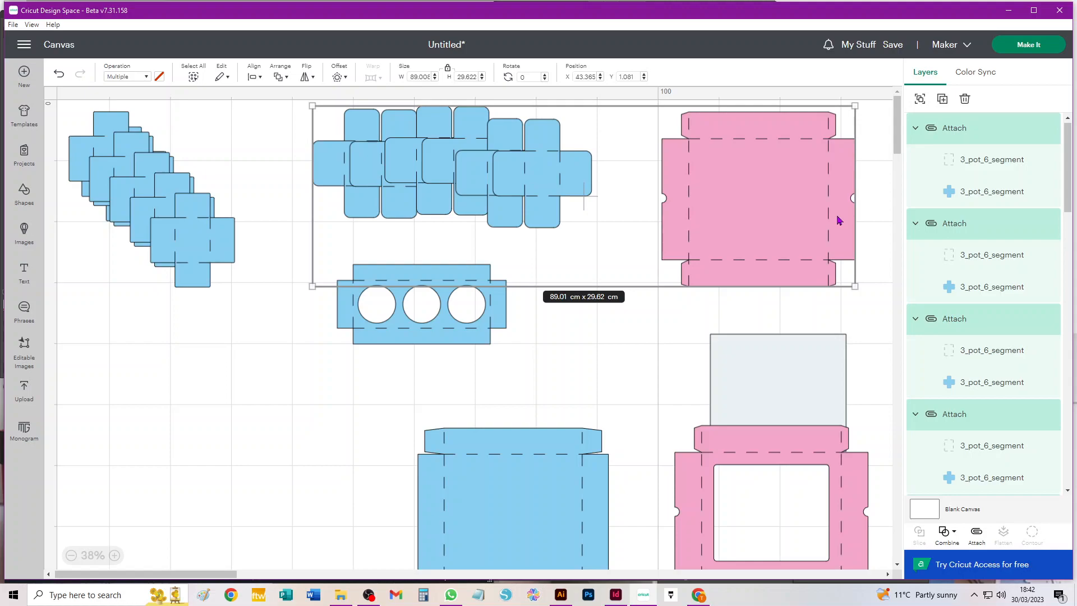
key(Delete)
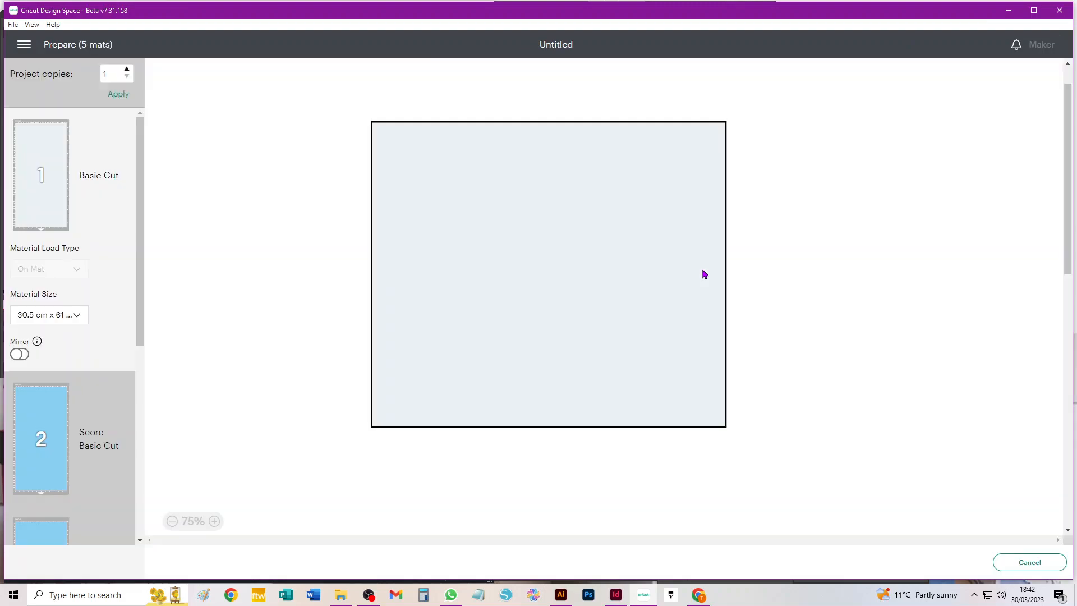
Step: Set the material size of the grey rectangle's mat to 21 cm x 29.7 cm (A4) and look over the remaining mats
click(56, 319)
click(78, 352)
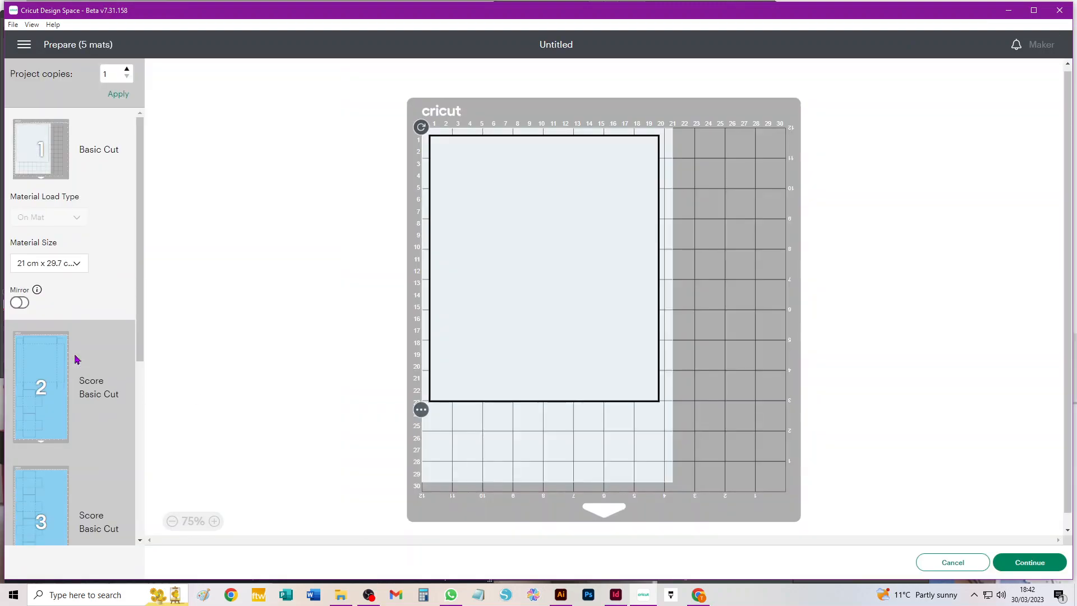
scroll(84, 360, down, 2)
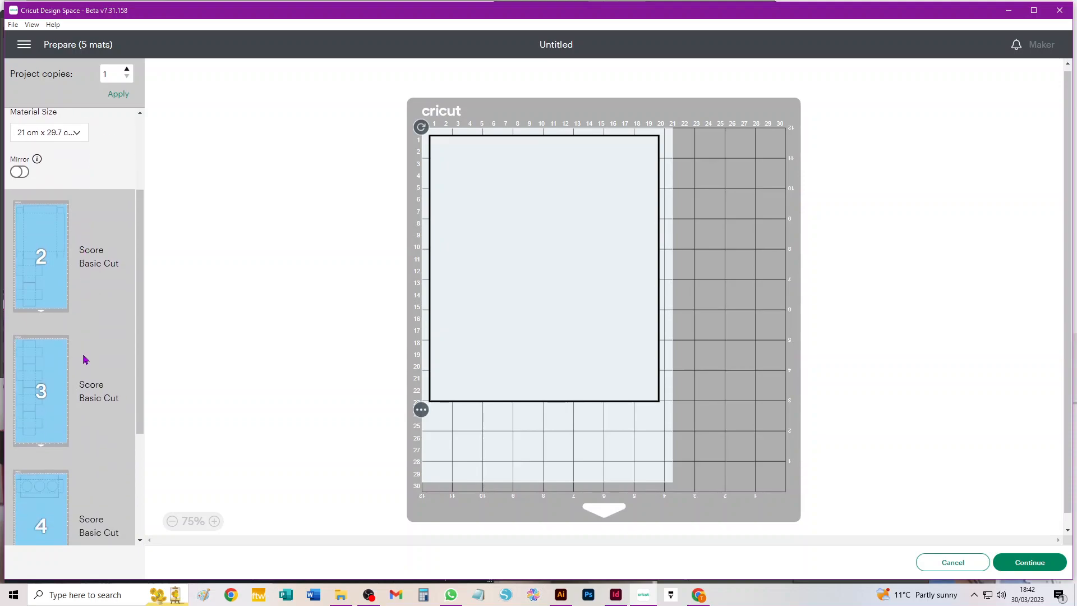
scroll(85, 362, up, 2)
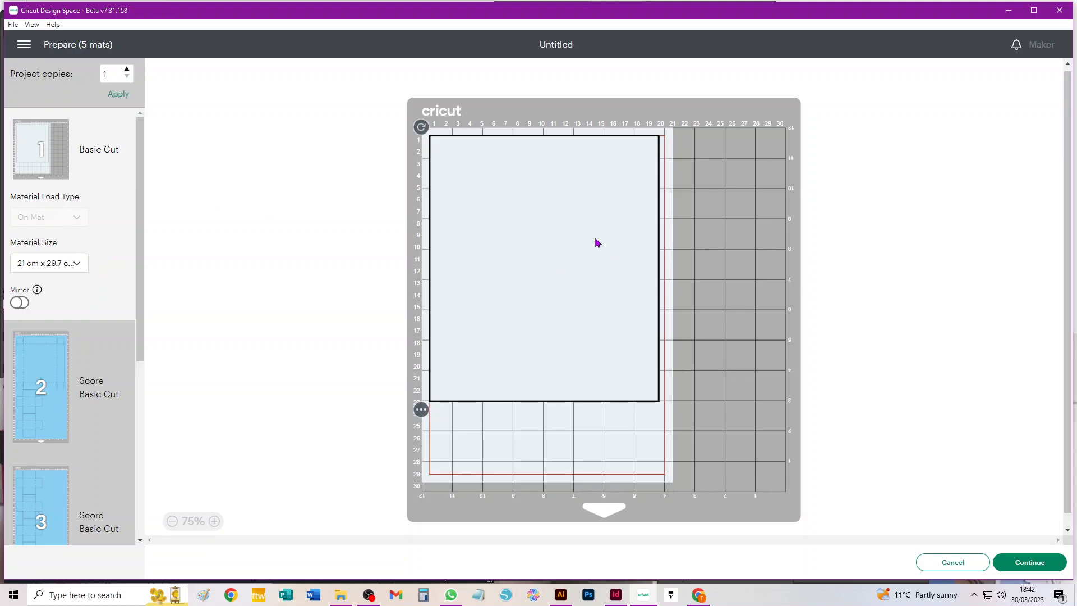
Step: Set the material size of the large blue box's mat to 29.7 cm x 42.0 cm (A3) and view the blue crosses' mat
click(49, 360)
click(72, 402)
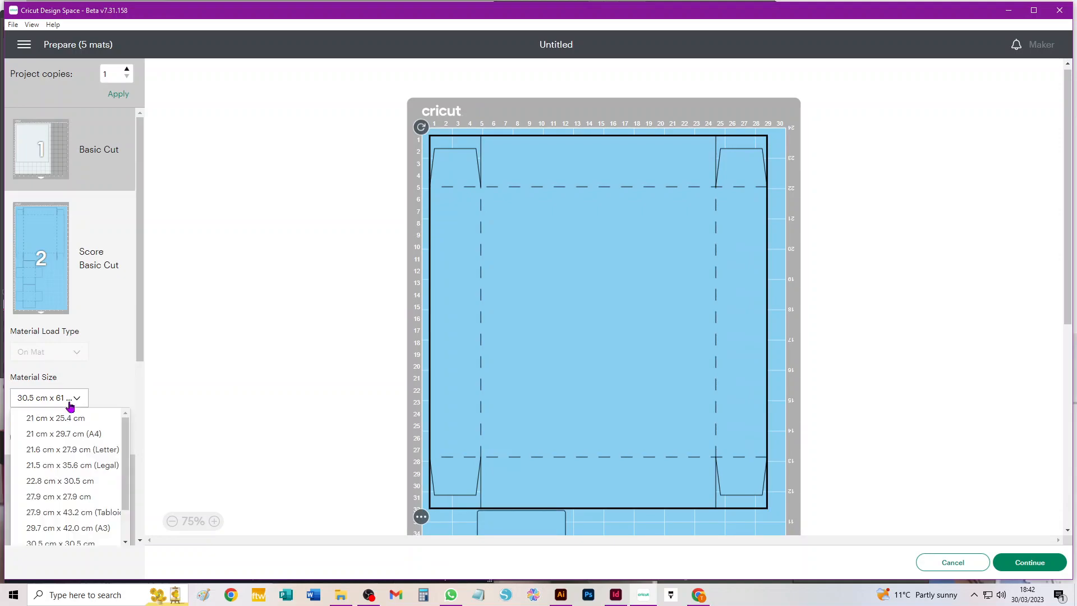
click(89, 525)
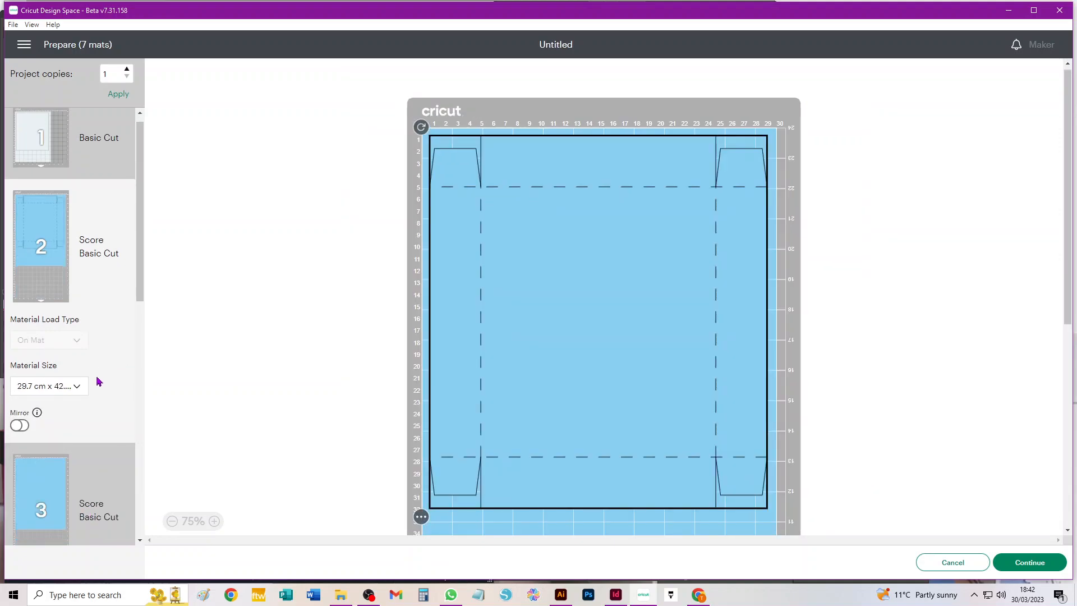
click(58, 381)
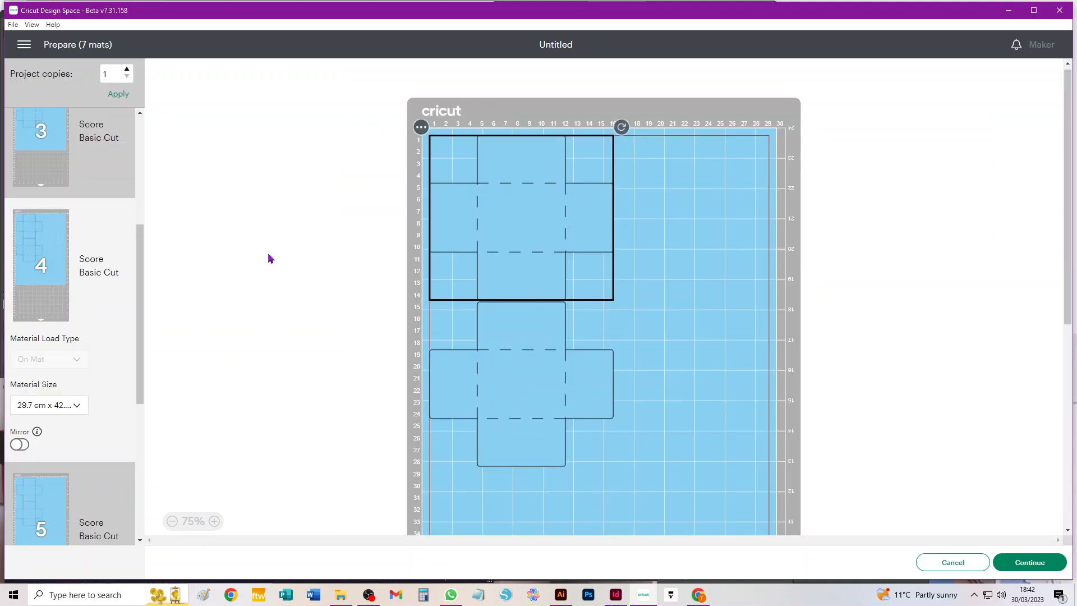
Step: Examine the fifth mat and the pink piece's mat with its material size, and return to the canvas
click(63, 518)
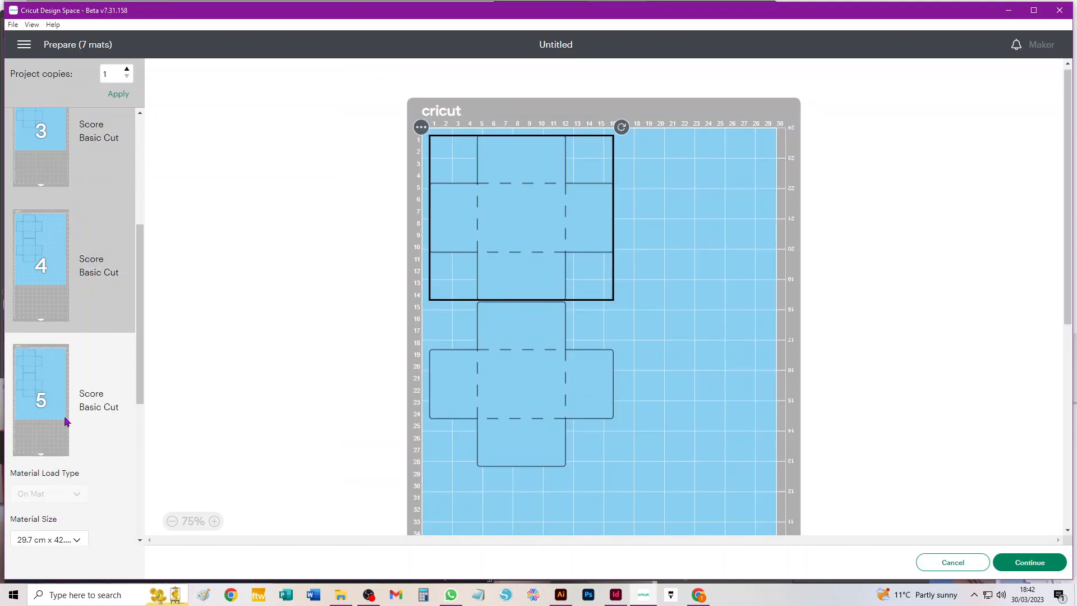
scroll(68, 441, down, 4)
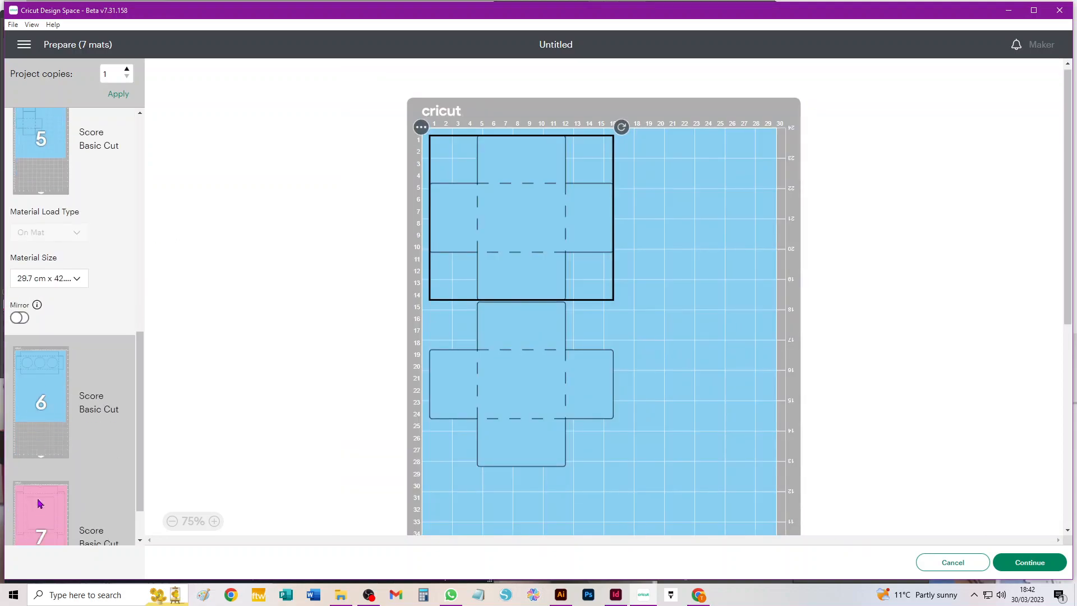
scroll(48, 488, down, 1)
click(49, 459)
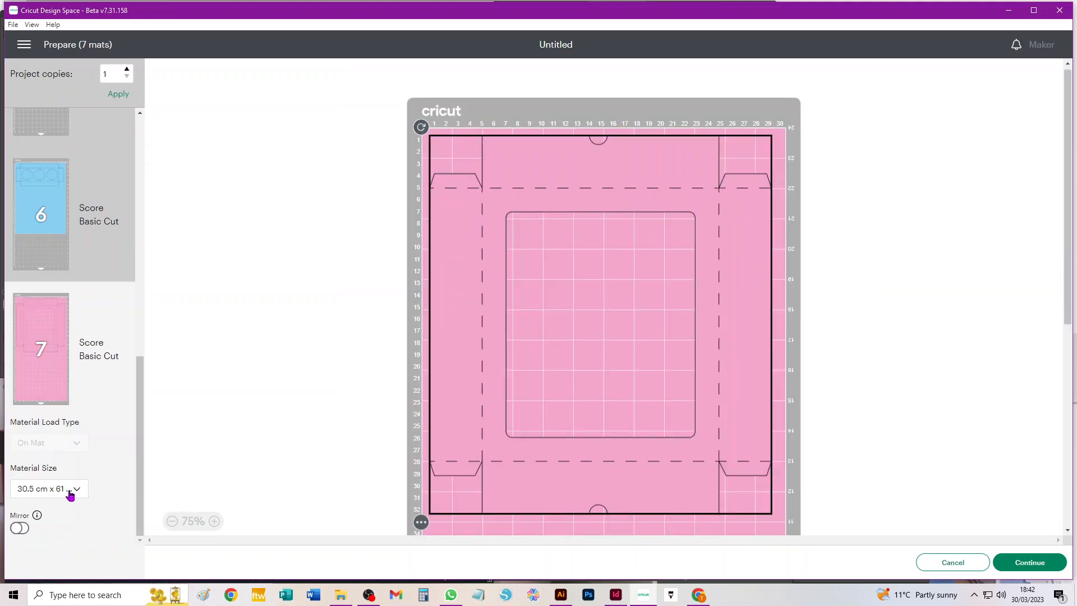
click(70, 492)
click(947, 563)
Step: Arrange four blue crosses from the stack into a two-by-two grid and check the grid's overall size
drag(174, 214, 224, 340)
drag(166, 214, 144, 439)
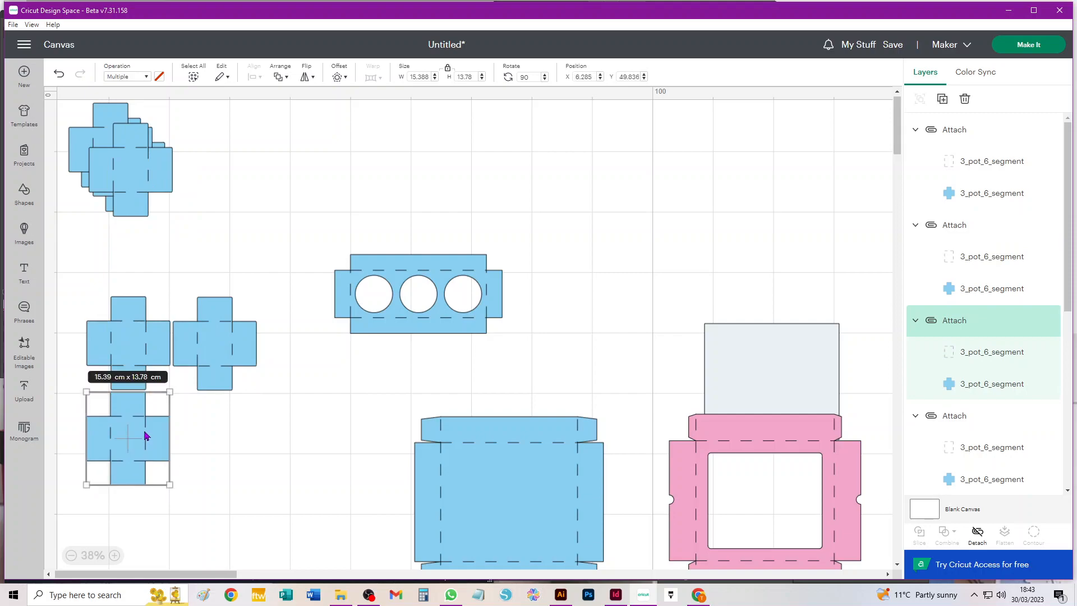
drag(131, 164, 213, 438)
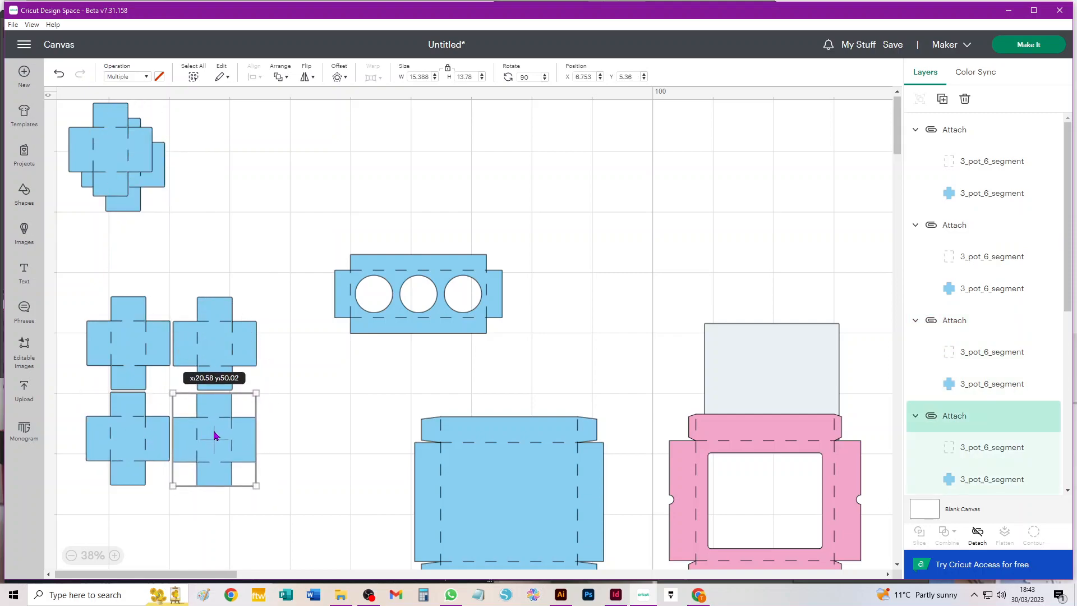
drag(82, 280, 296, 543)
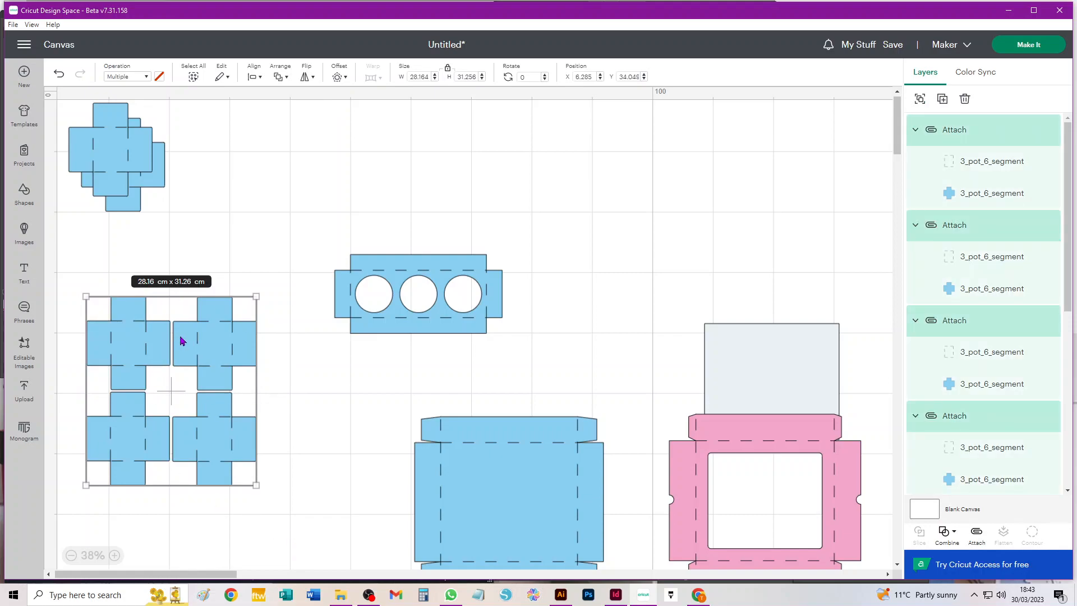
click(190, 151)
Step: Place a fifth blue cross centred below the two-by-two grid, rotated to 180°, and check the overall size
drag(113, 149, 176, 510)
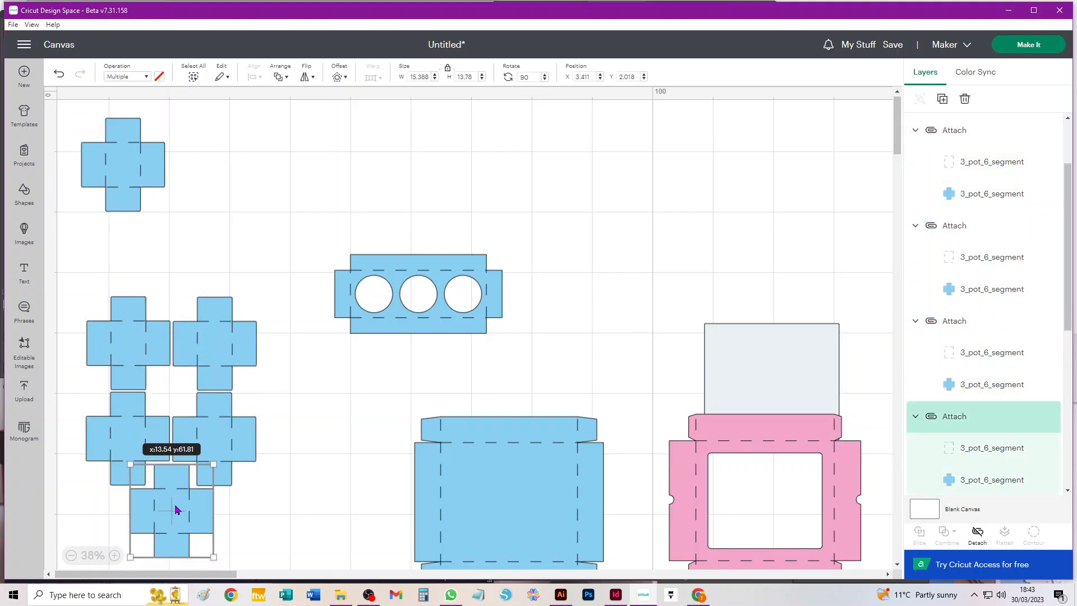
drag(325, 408, 152, 522)
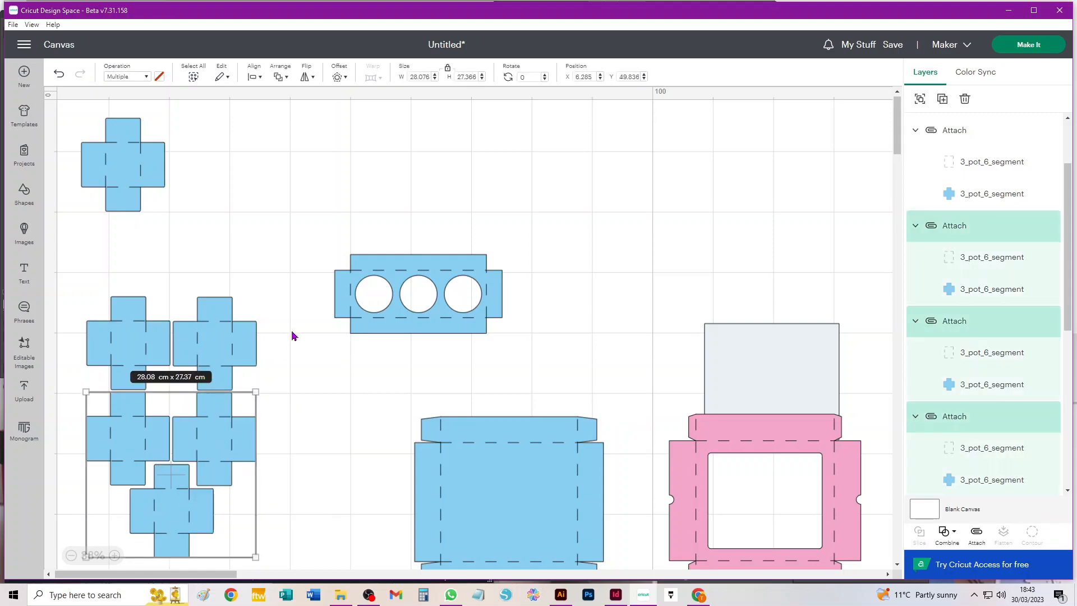
drag(291, 335, 113, 527)
click(305, 482)
drag(192, 512, 304, 504)
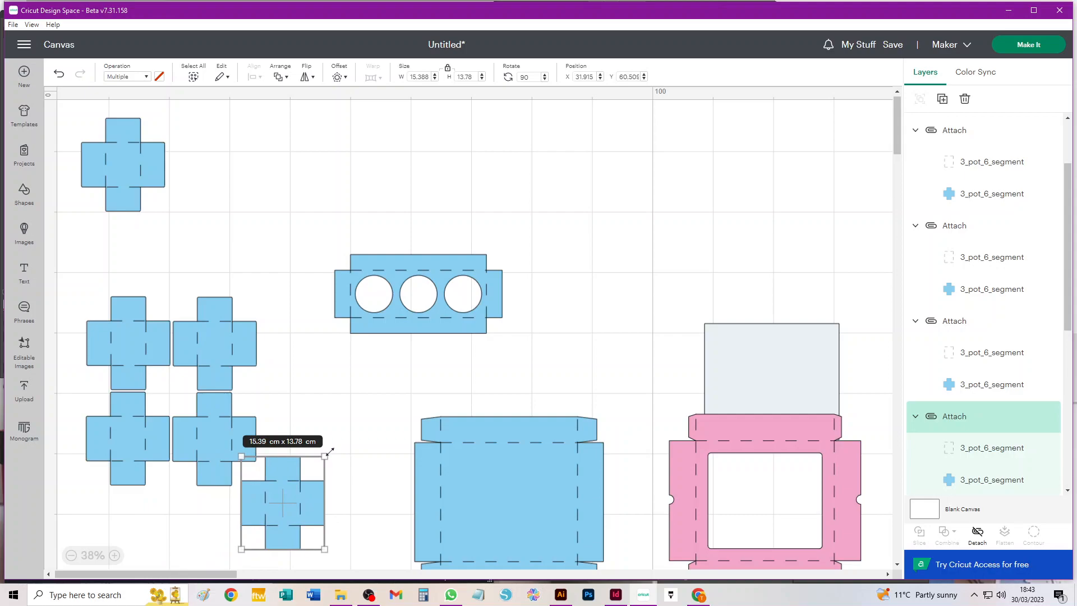
drag(335, 451, 341, 554)
drag(283, 481, 180, 479)
drag(271, 277, 102, 520)
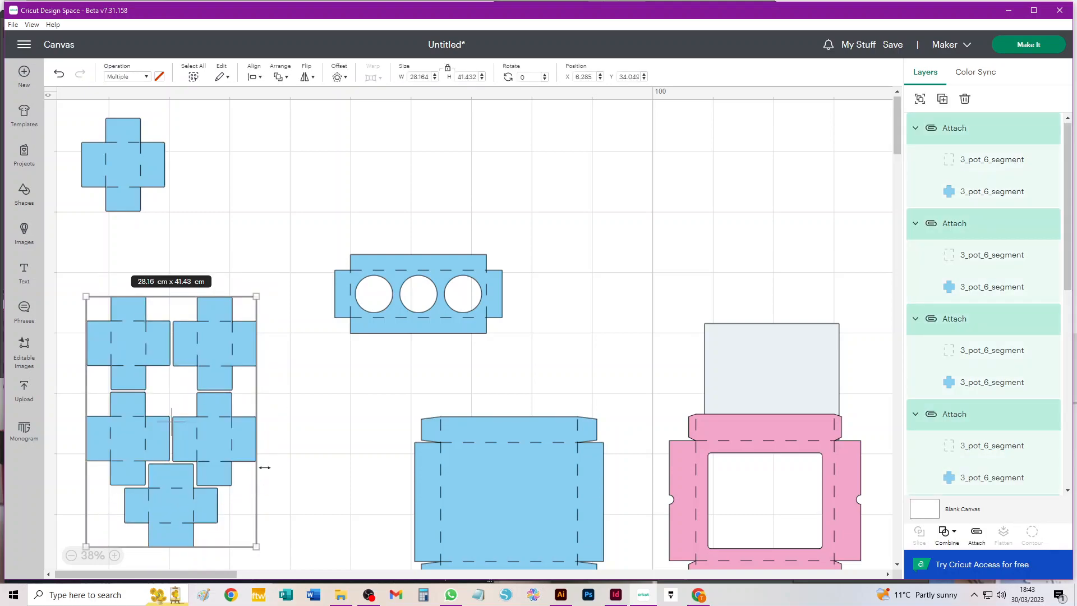
click(287, 449)
Step: Nudge the lower two crosses of the grid up closer to the upper pair
scroll(147, 418, up, 2)
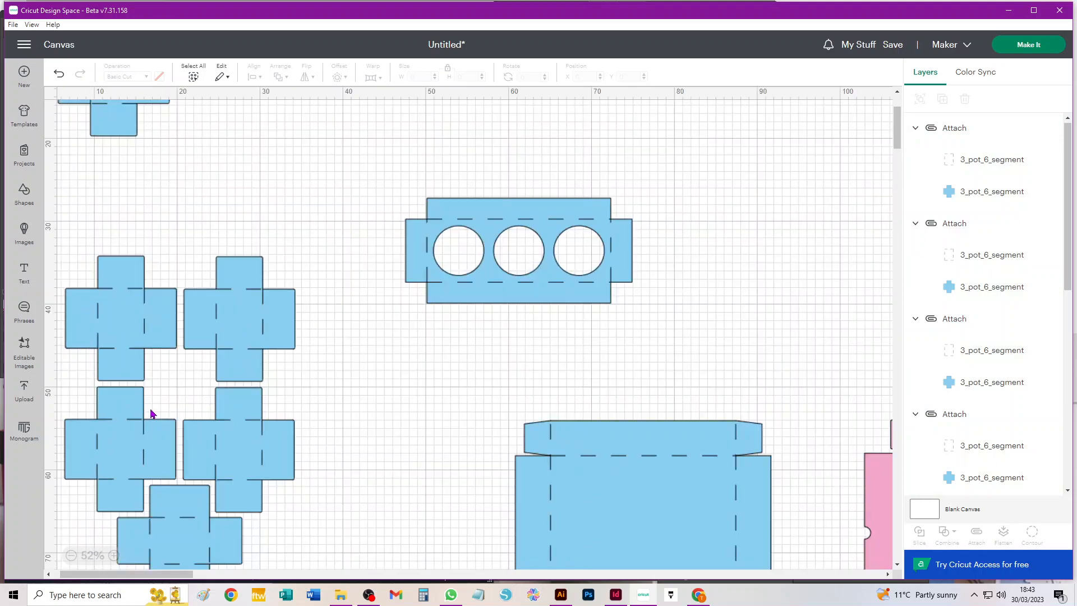
click(247, 416)
shift+click(119, 434)
key(Up)
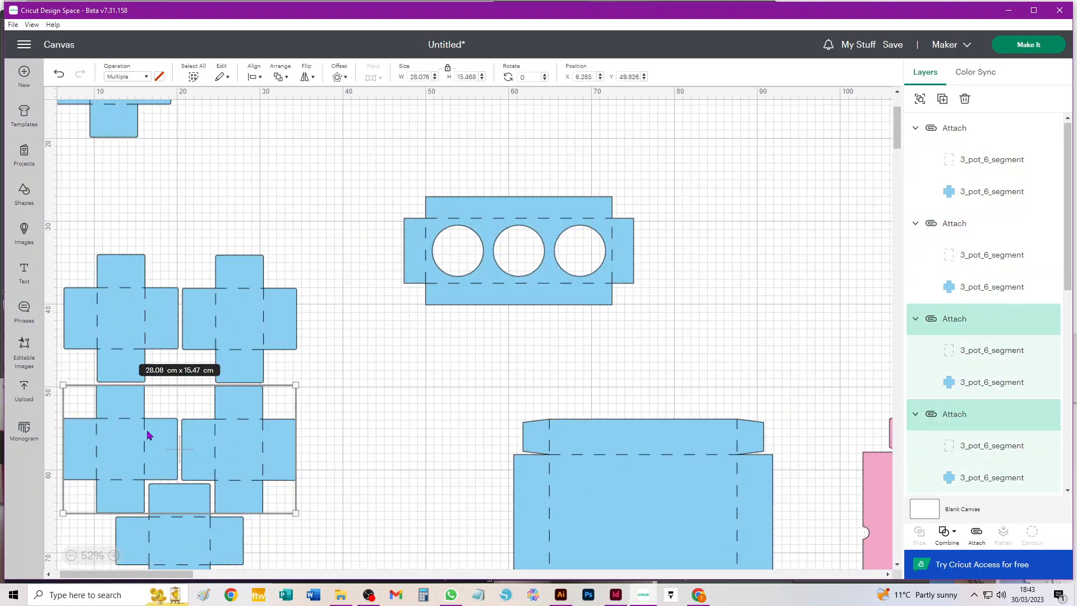
key(Up)
key(Up)
key(Up)
key(Up)
key(Up)
key(Up)
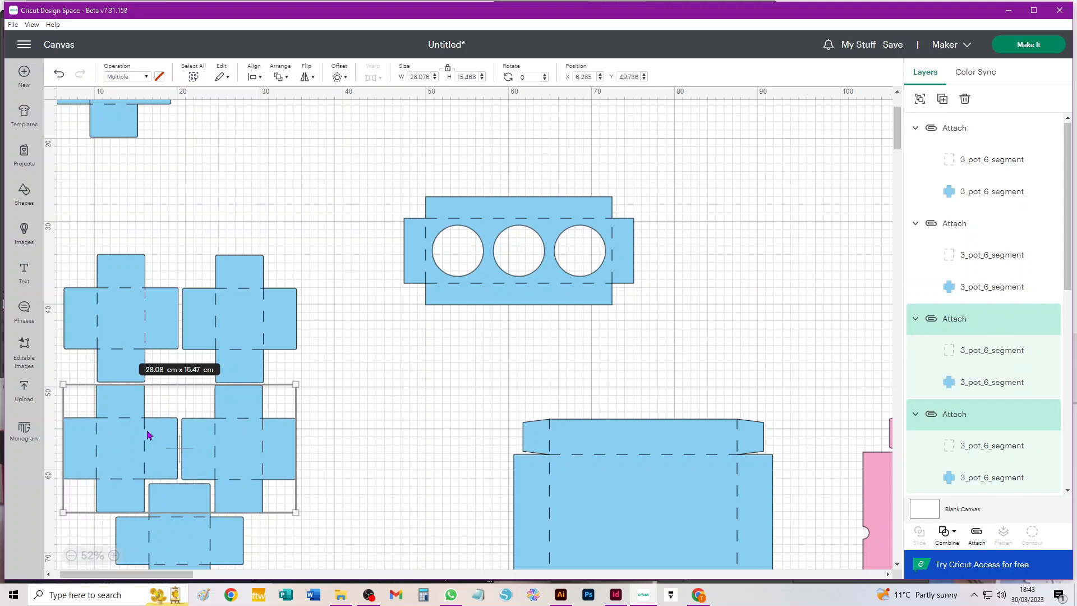
click(333, 448)
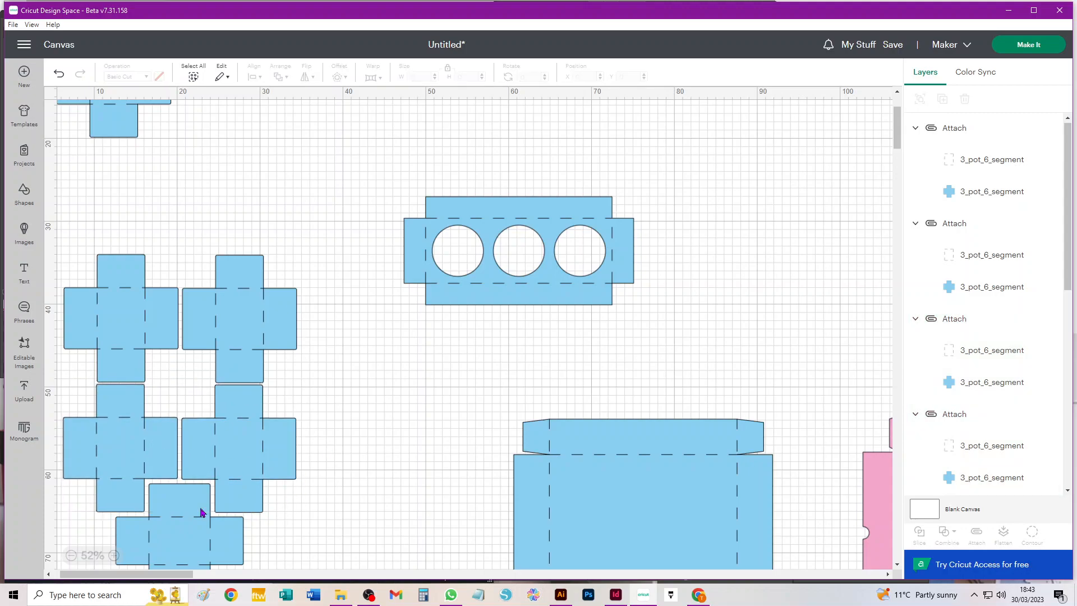
Step: Nudge the rotated fifth cross up and slightly left to close the gap under the four crosses
click(172, 503)
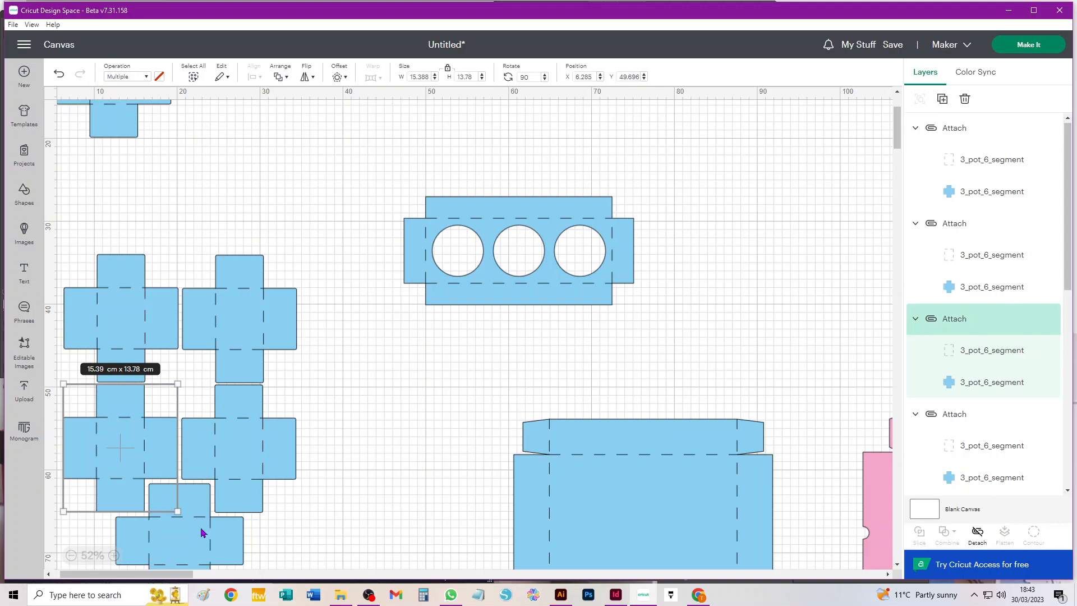
click(205, 530)
key(Up)
key(Up)
key(Up)
key(Up)
key(Up)
key(Up)
key(Up)
key(Up)
key(Up)
key(Up)
key(Up)
key(Up)
key(Up)
key(Up)
key(Up)
key(Up)
key(Up)
key(Up)
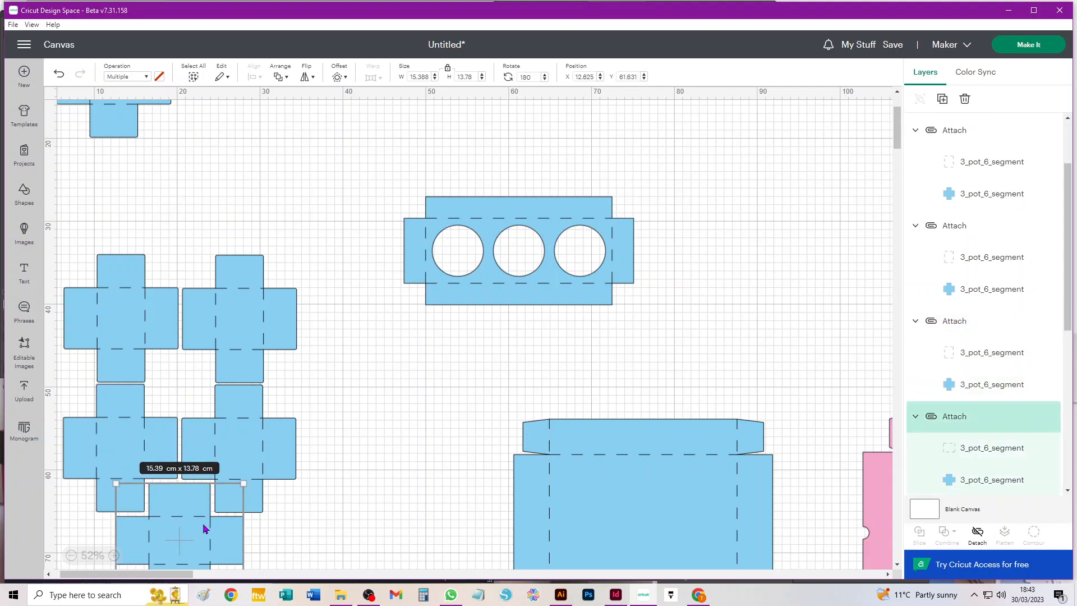
key(Left)
key(Left)
key(Left)
key(Up)
key(Up)
key(Up)
key(Up)
Step: Attach the five arranged crosses into one group and move the group up and to the right
drag(328, 247, 57, 554)
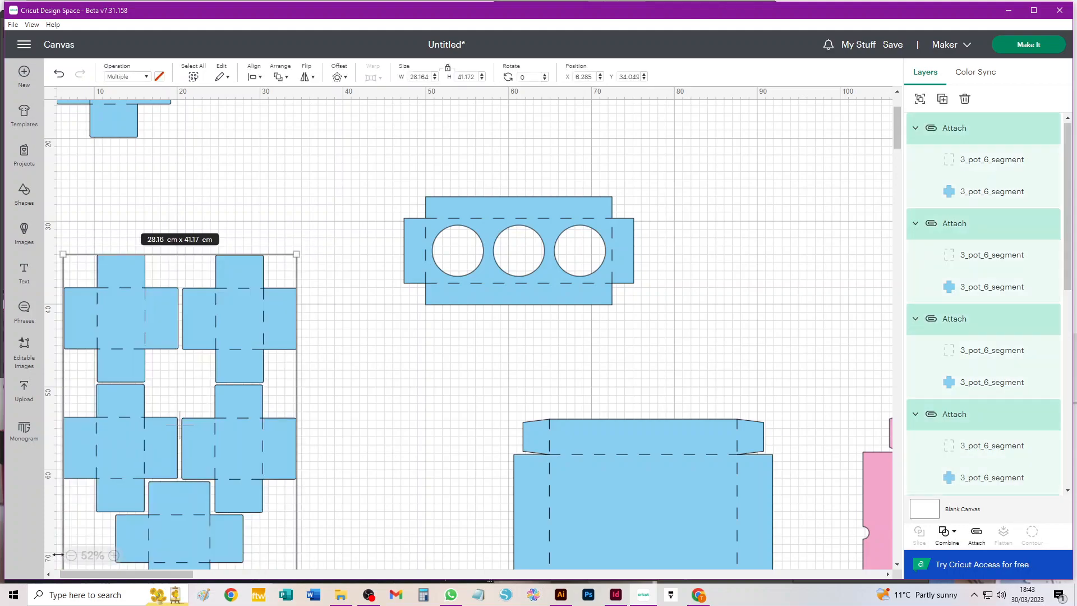
click(976, 534)
drag(233, 487, 270, 425)
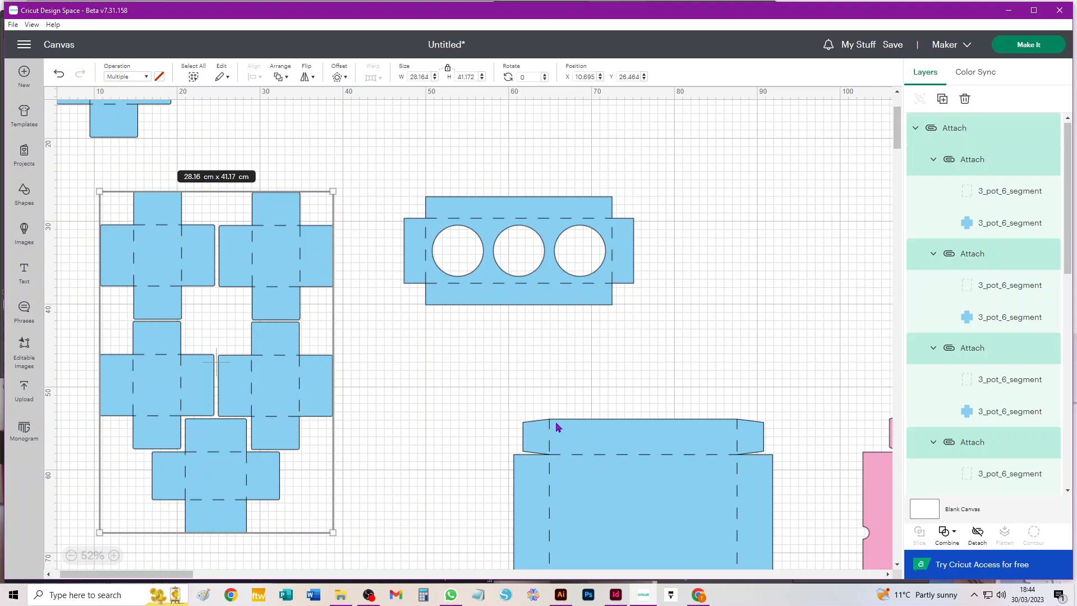
Step: Move the large blue box up the canvas and rotate it to 90°
drag(646, 470, 550, 199)
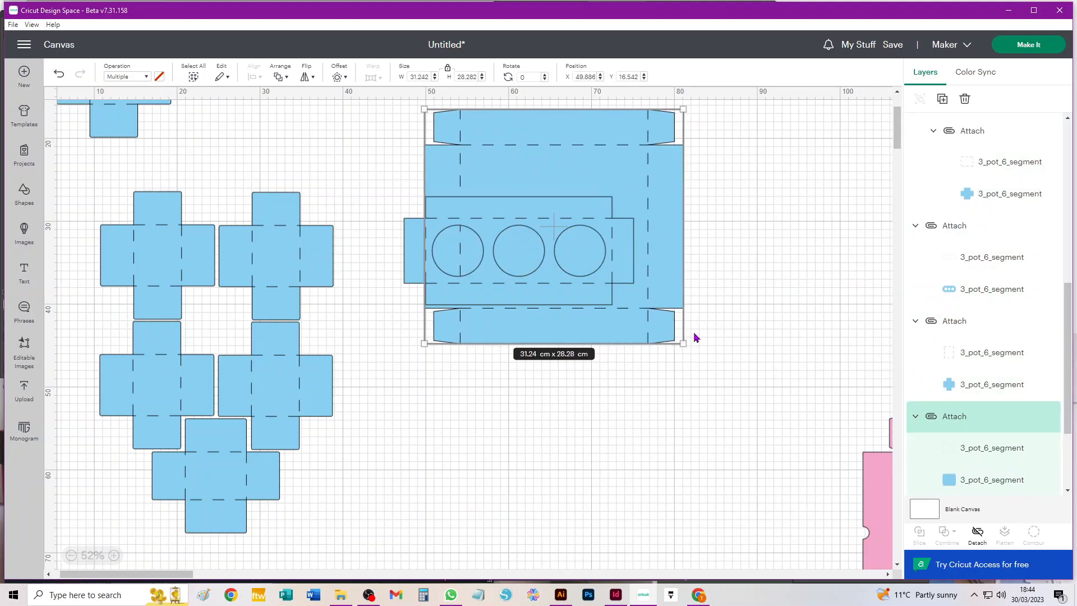
drag(631, 163, 673, 219)
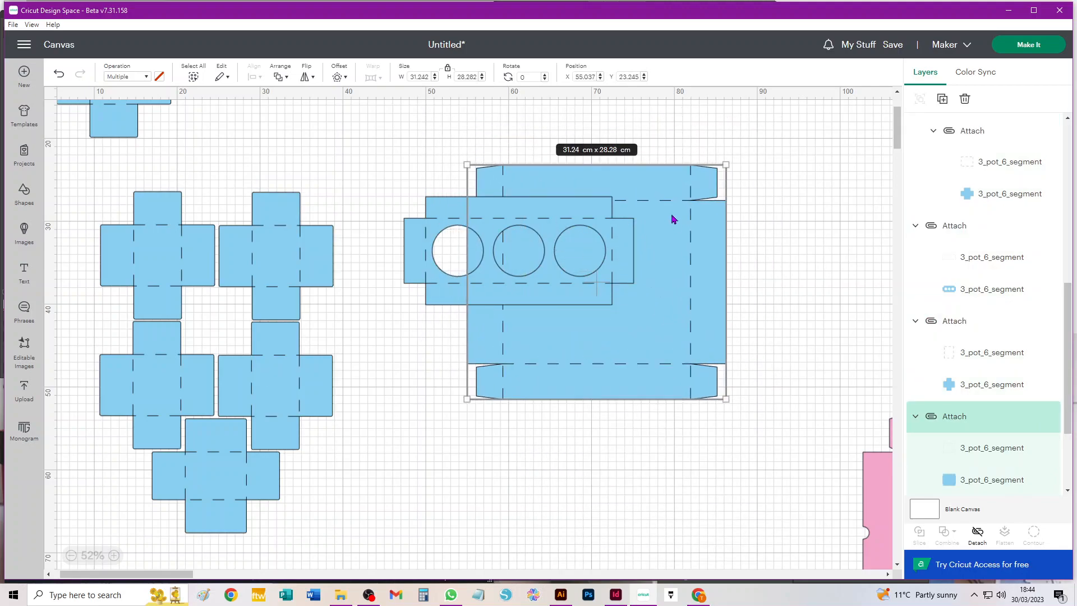
drag(734, 404, 473, 435)
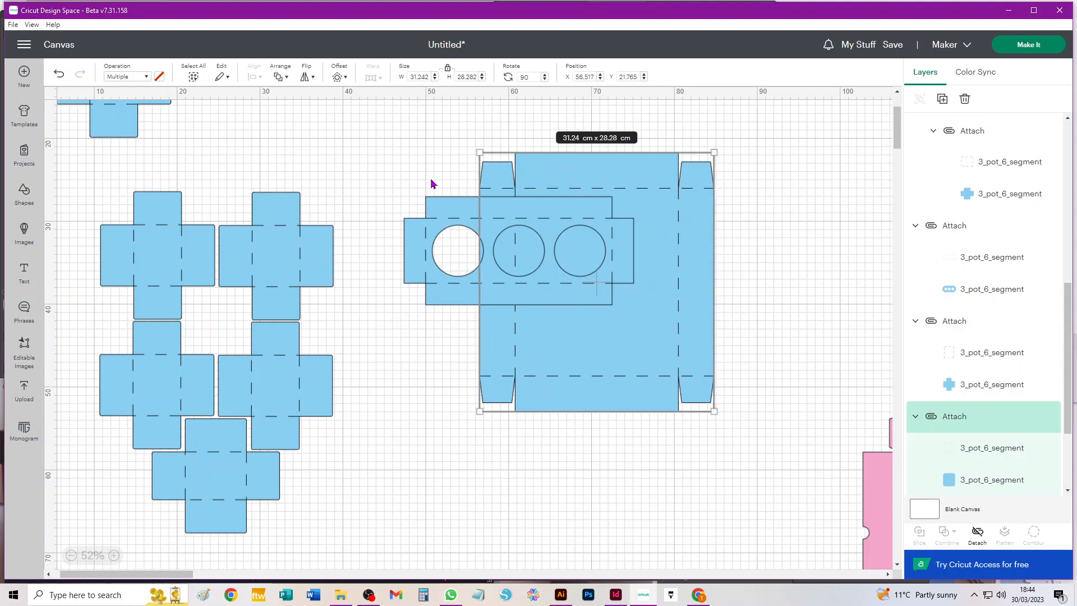
Step: Try the three-circle piece beneath the rotated blue box, and set it aside with the spare cross next to it
drag(463, 213, 539, 430)
drag(799, 284, 560, 488)
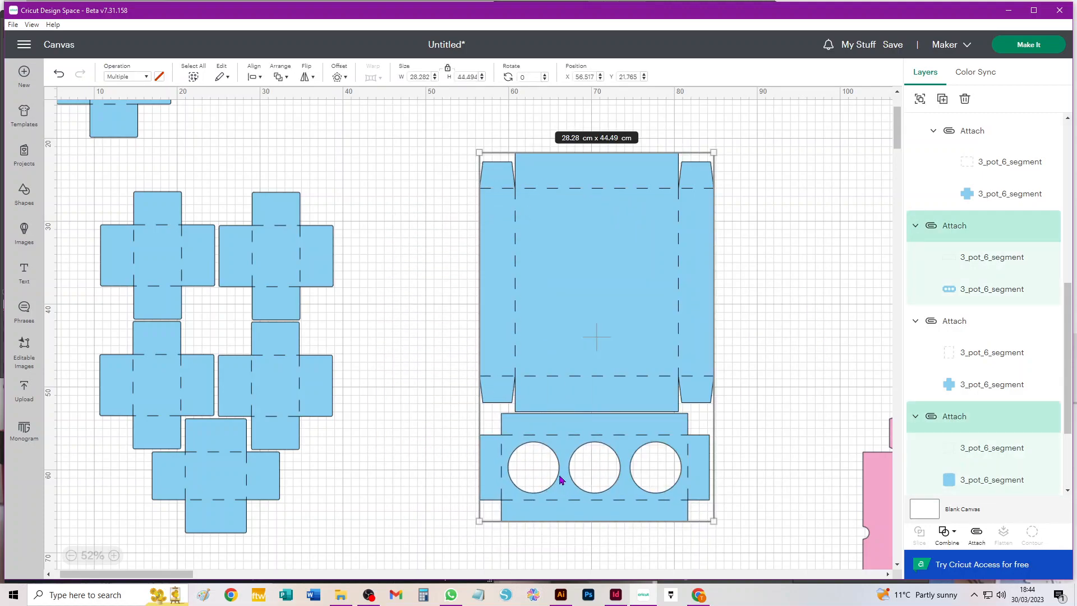
click(763, 384)
drag(588, 453, 457, 495)
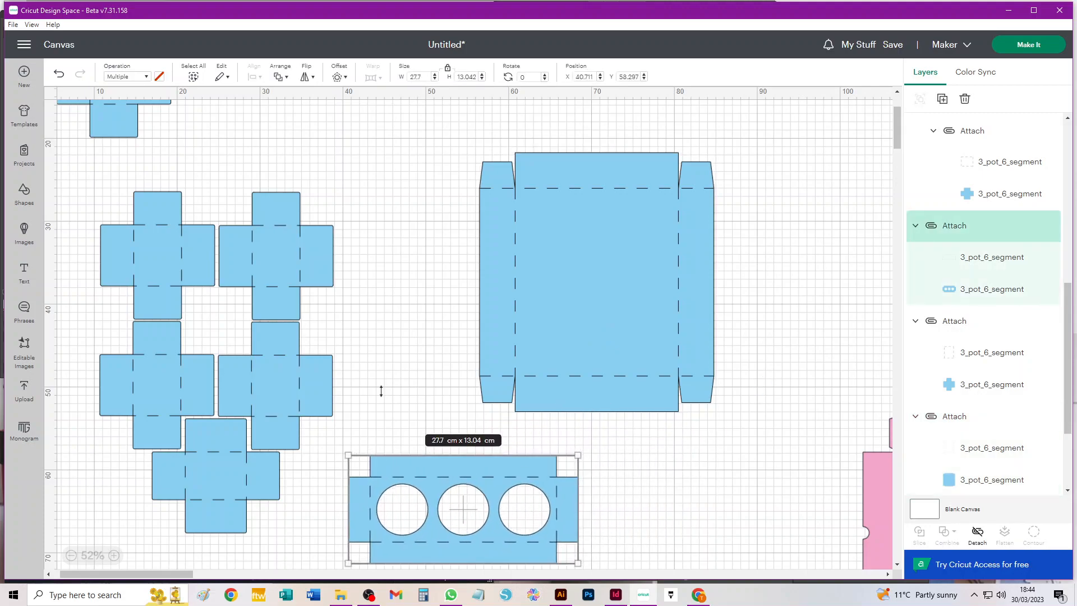
drag(103, 123, 638, 549)
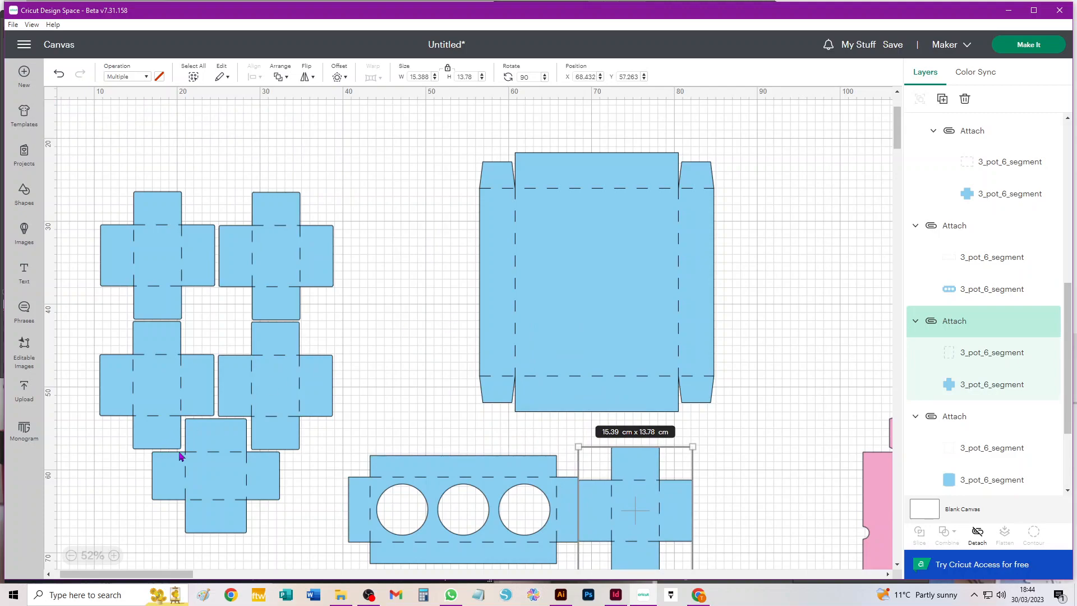
Step: Detach the five-cross group and move its lowest cross and the large blue box out of the way
click(243, 471)
click(979, 536)
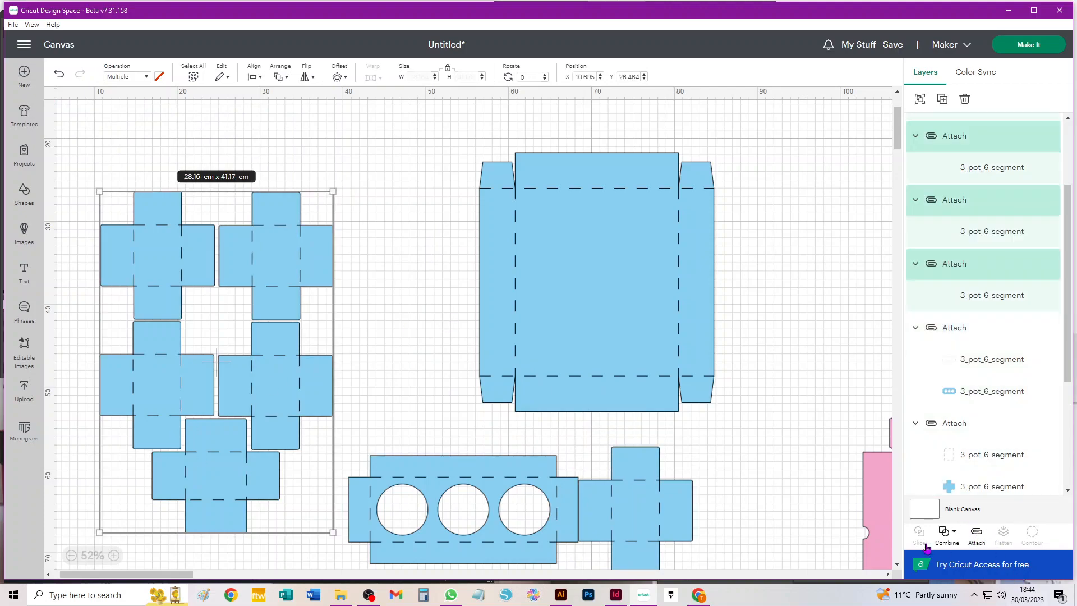
click(358, 356)
drag(229, 488, 276, 567)
drag(616, 291, 556, 227)
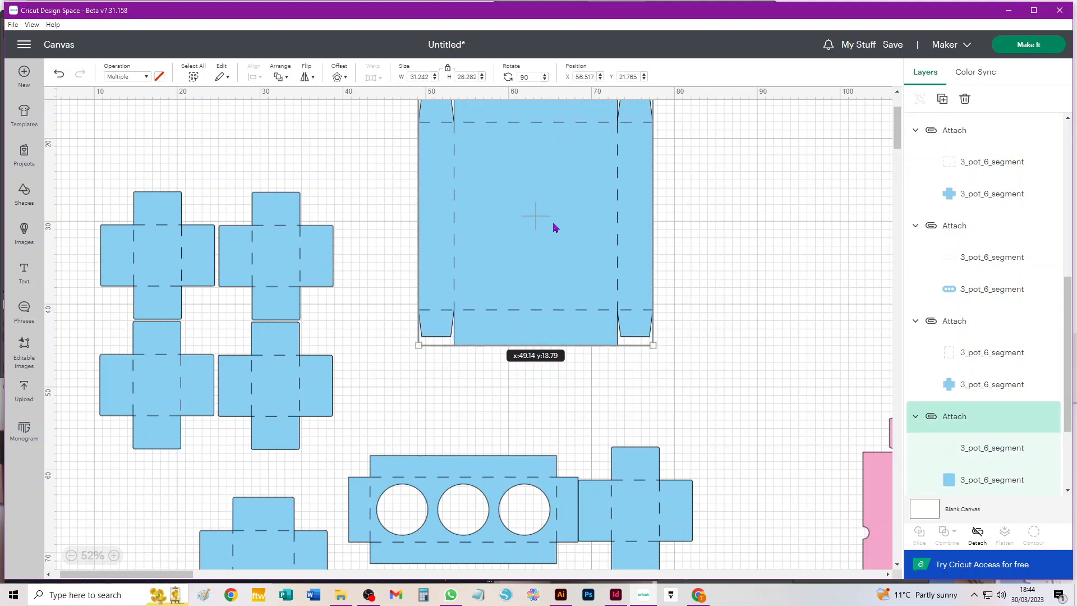
Step: Attach the four crosses of the two-by-two grid into one group and move it further up the canvas
drag(88, 168, 372, 453)
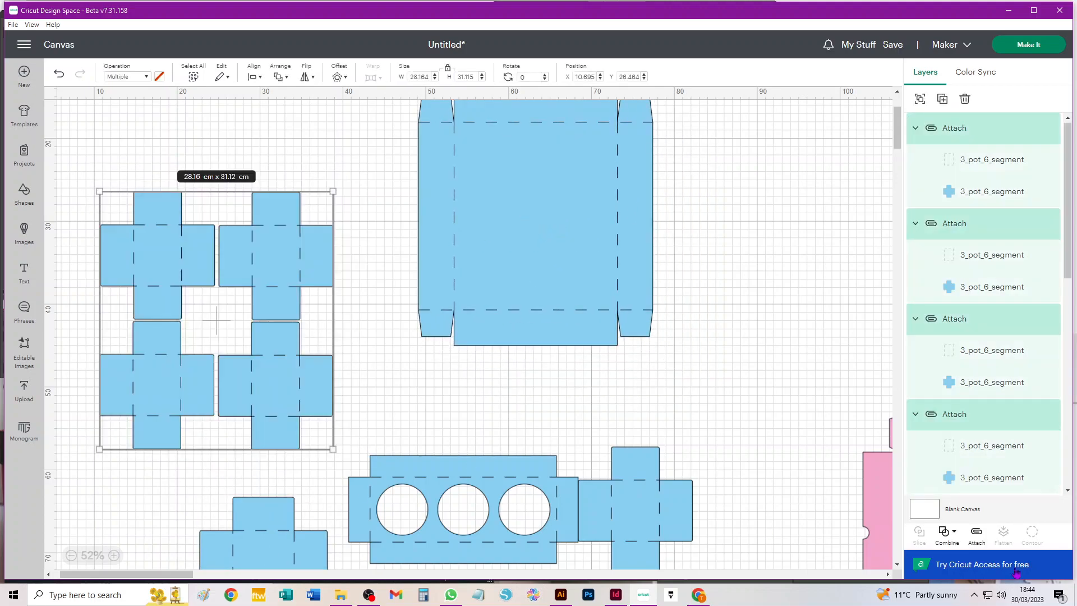
click(977, 533)
drag(280, 391, 259, 318)
Step: Line up the two remaining crosses side by side beneath the three-circle piece, rotating one to match the other
drag(471, 505, 452, 440)
drag(634, 516, 396, 576)
drag(253, 517, 203, 481)
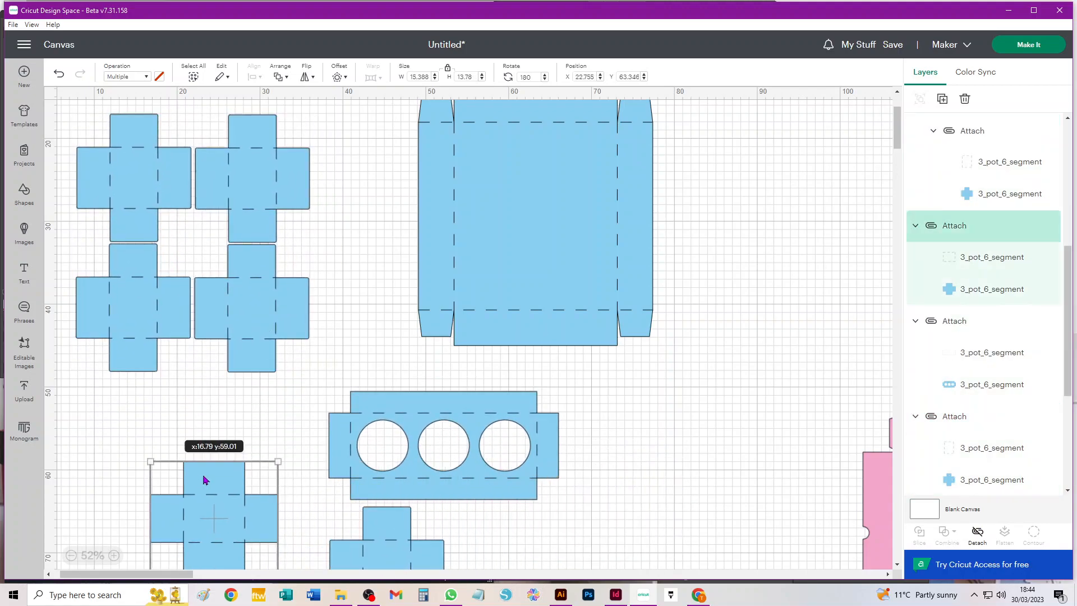
drag(279, 462, 120, 399)
drag(207, 483, 499, 535)
Step: Attach the three-circle piece and its two crosses into one group and move it beneath the four-cross group
drag(630, 406, 362, 564)
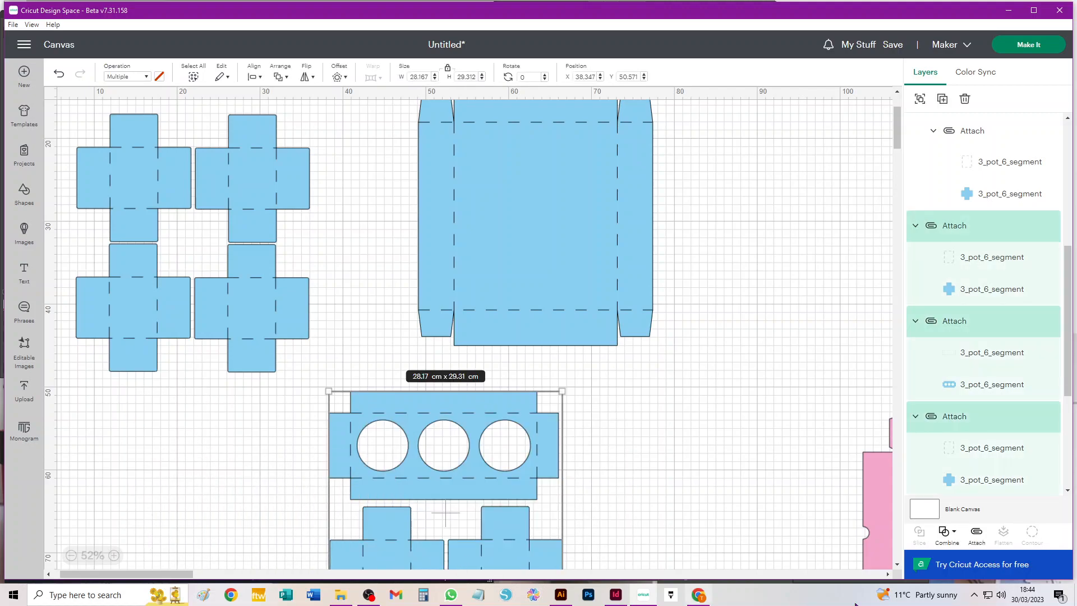
click(979, 533)
click(278, 307)
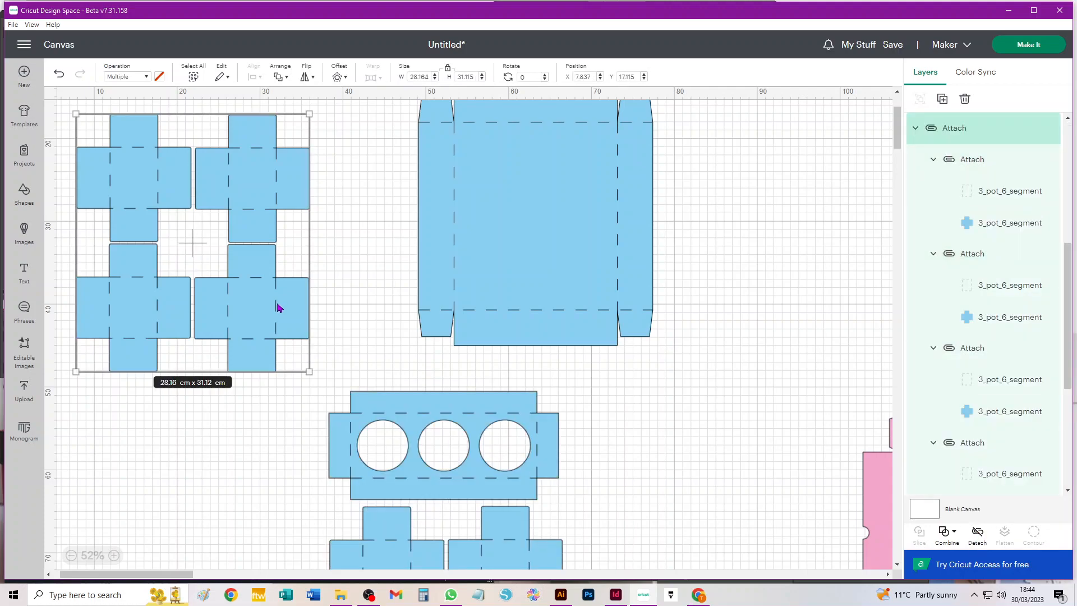
click(360, 328)
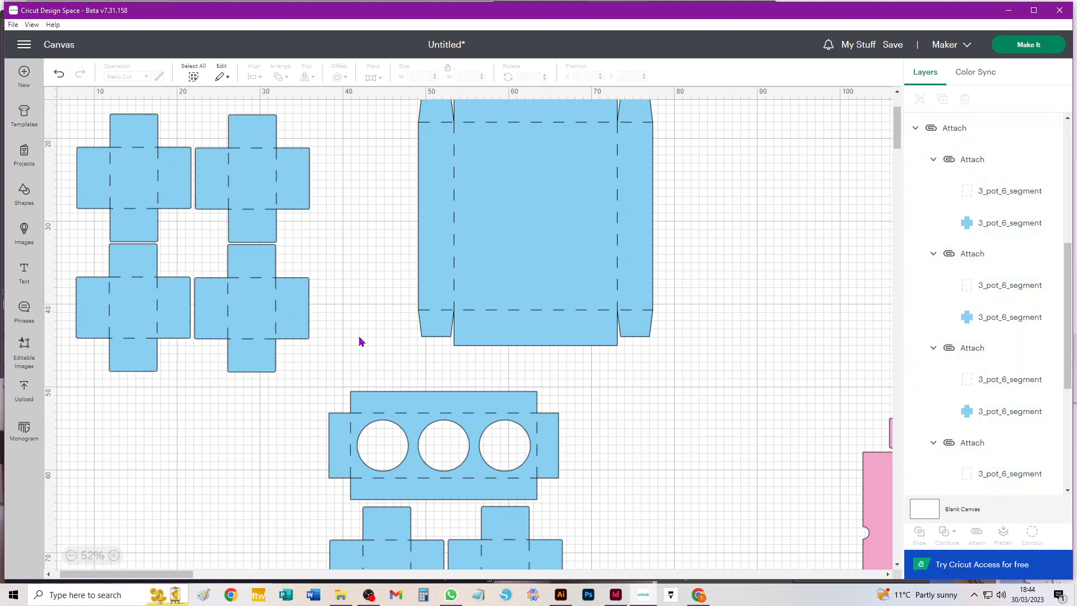
drag(531, 417, 278, 420)
scroll(365, 316, down, 2)
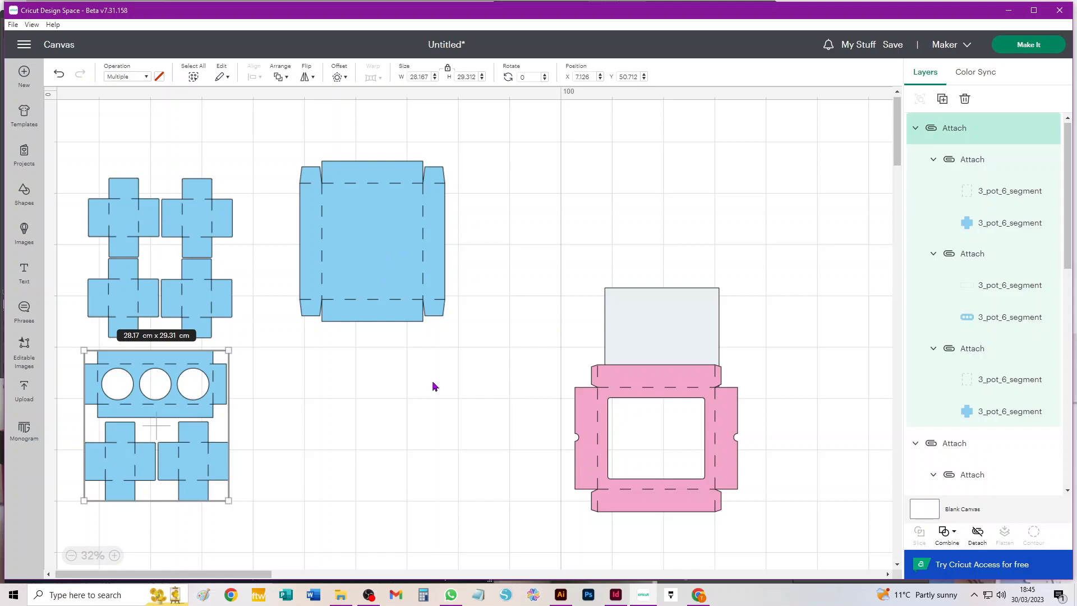
Step: Move the large blue box closer to the attached cross groups, to about X 46, Y 18.6
click(326, 360)
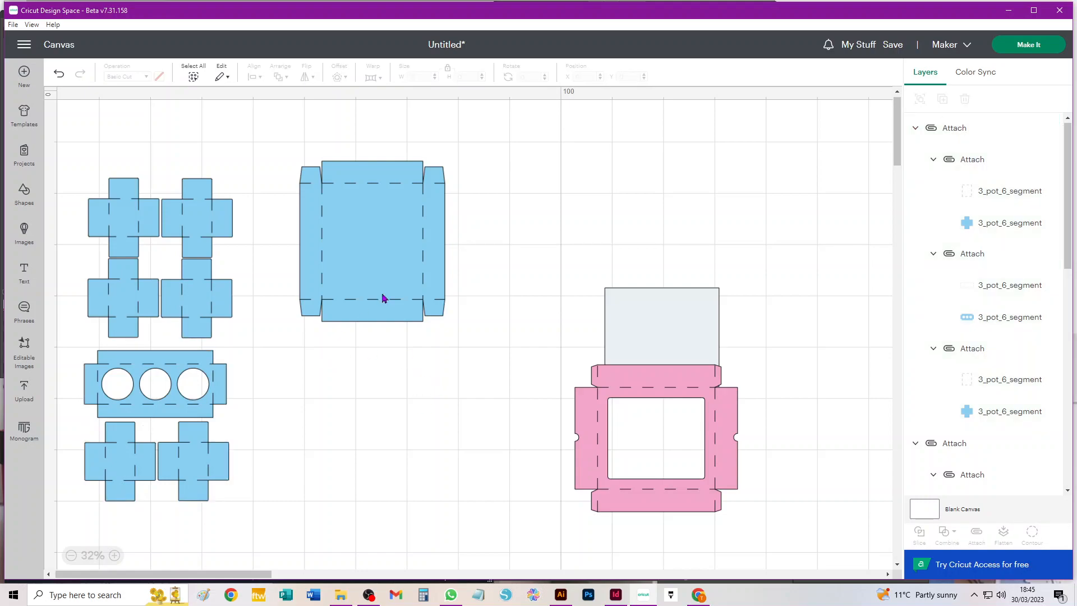
click(396, 274)
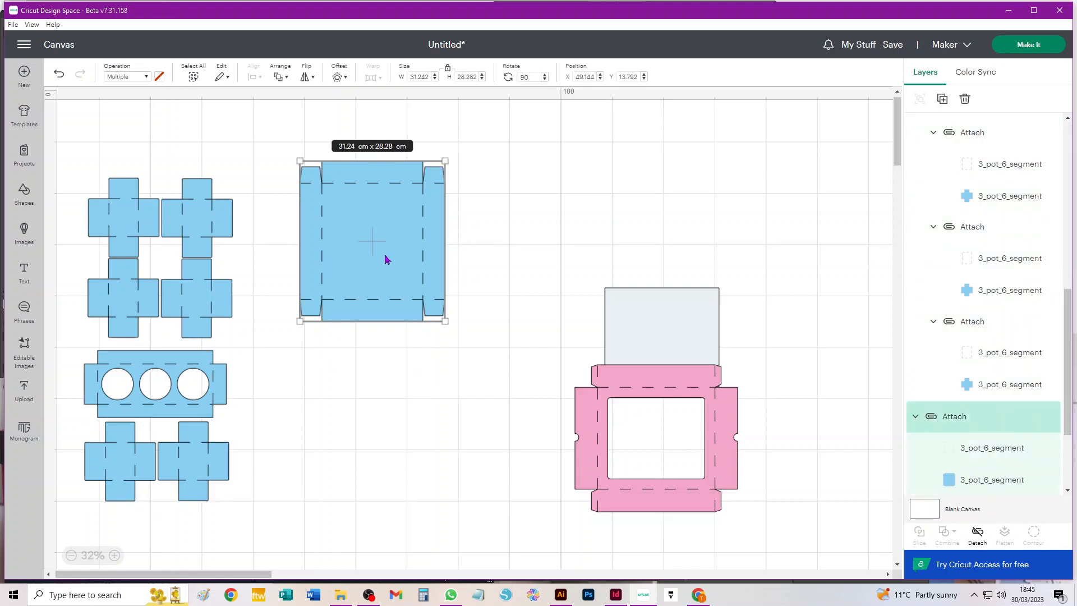
drag(372, 240, 358, 267)
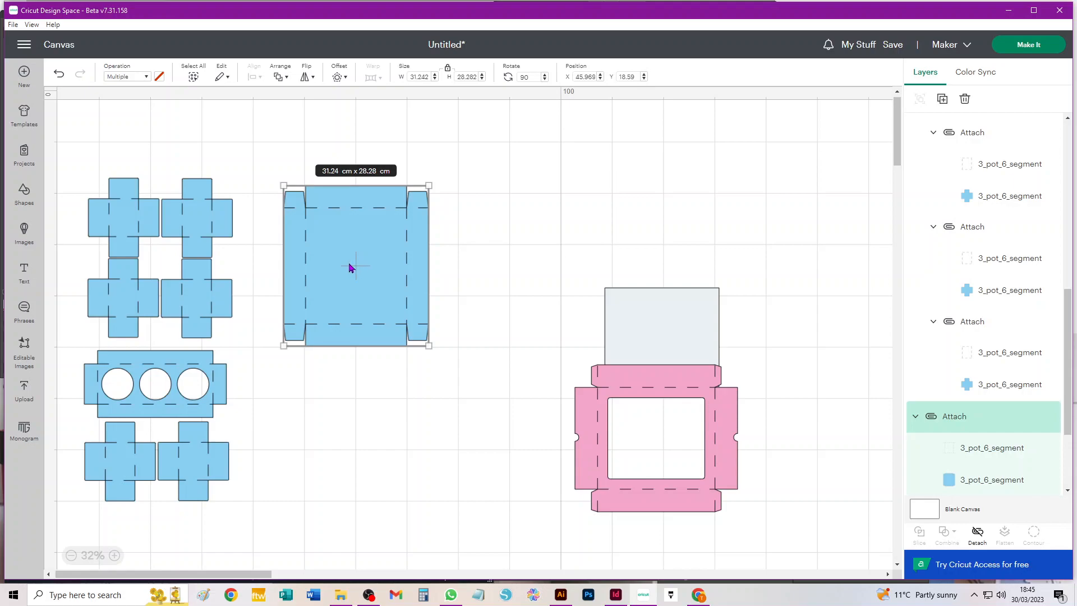
Step: Open the cut preview of the arranged pieces and set the first mat's material size to 21 cm x 29.7 cm
click(471, 277)
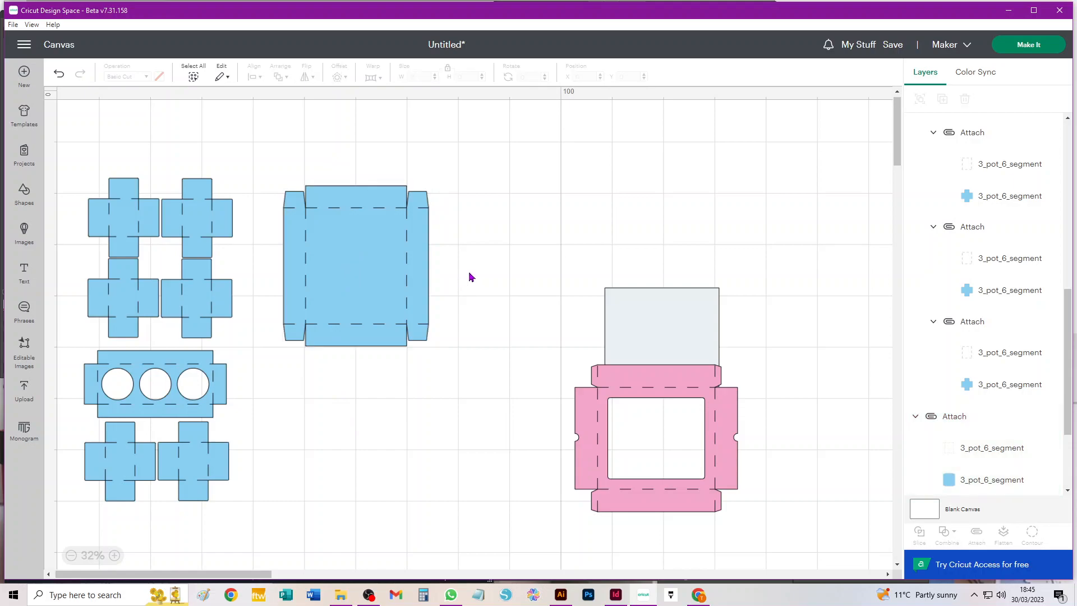
drag(277, 523, 119, 387)
click(344, 436)
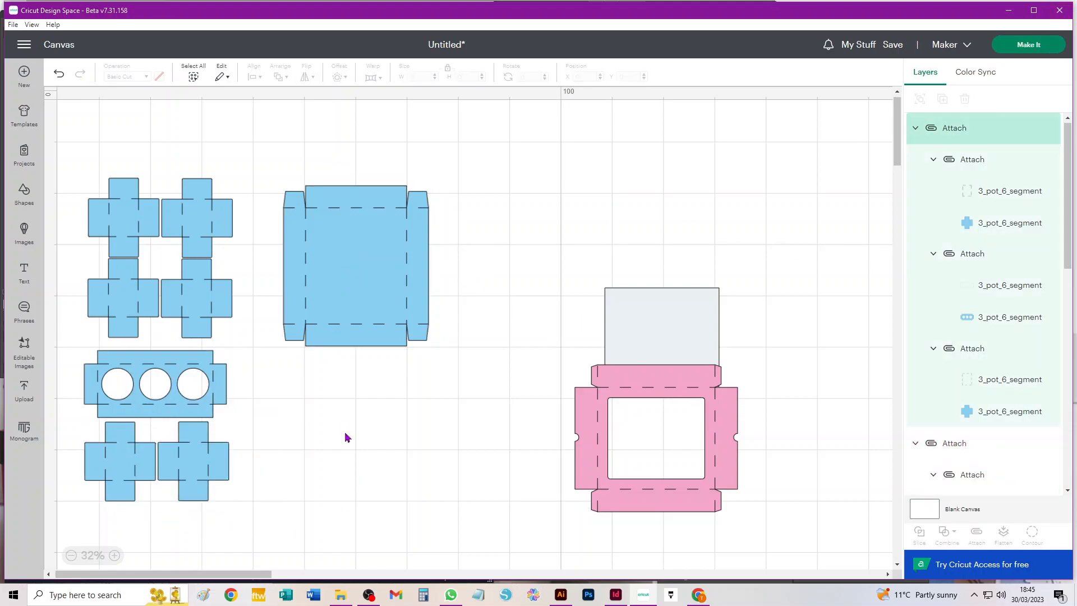
click(1029, 44)
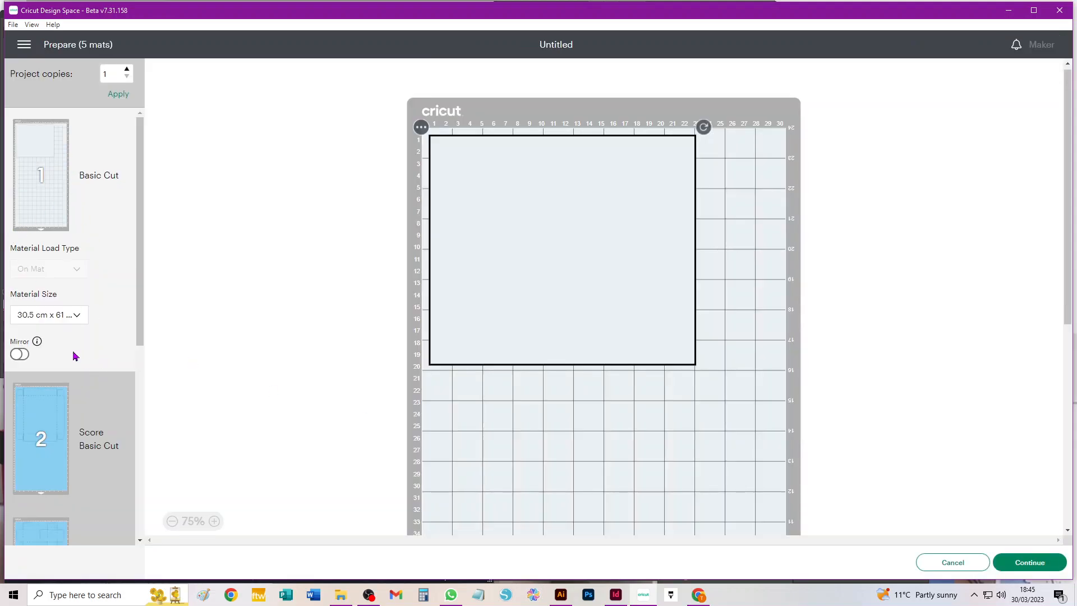
click(64, 317)
click(80, 356)
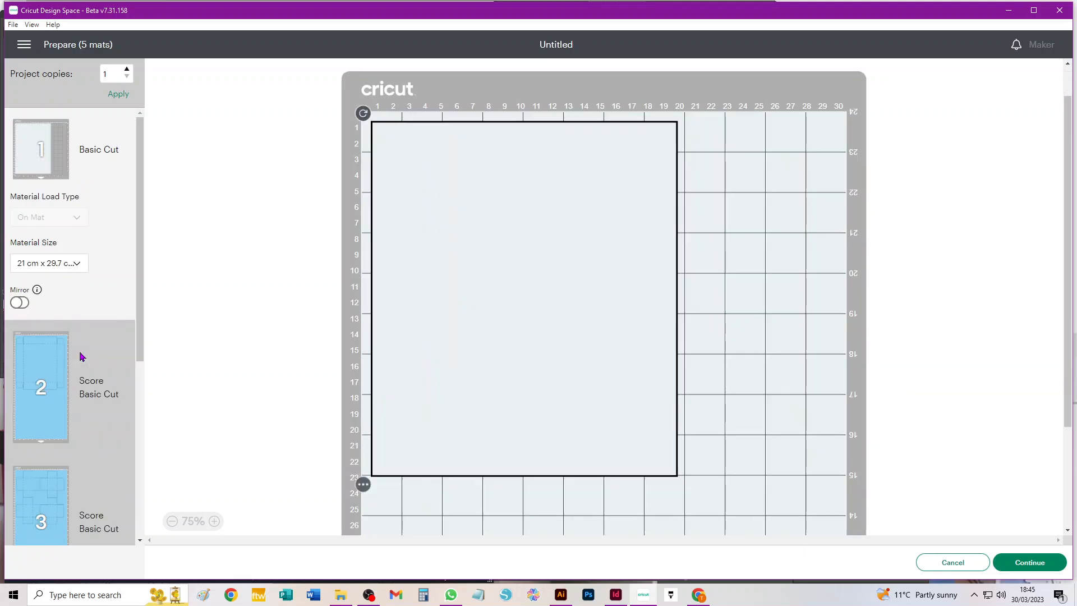
Step: Set the material size of mat 2, with the large blue box, to 29.7 cm x 42.0 cm (A3)
click(43, 391)
click(50, 407)
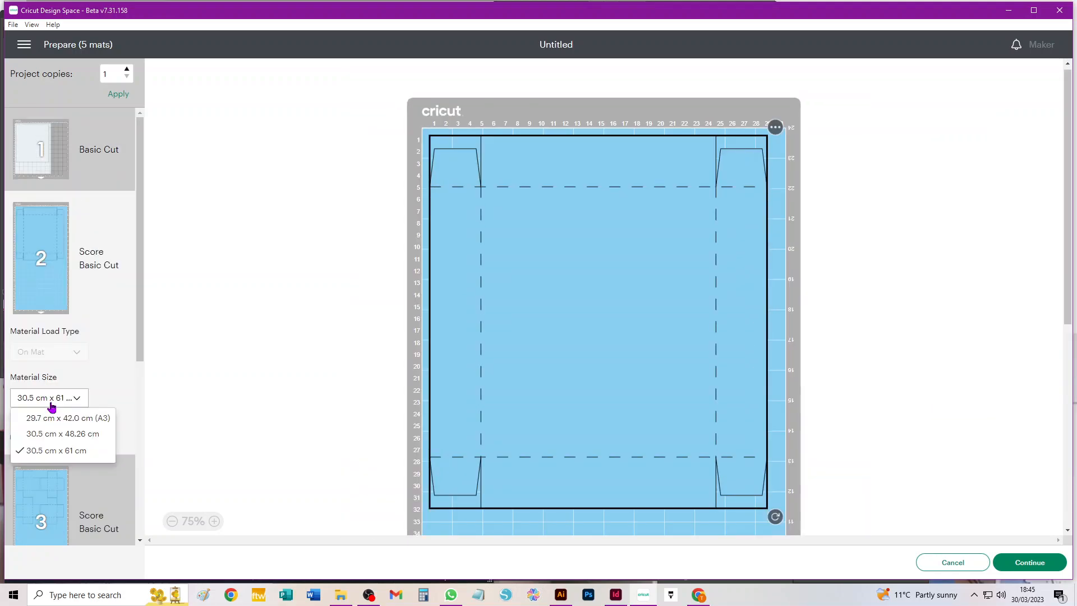
click(65, 416)
Step: Review the remaining mats, examining how the pink window frame sits on mat 5, and return to the canvas
scroll(84, 373, down, 5)
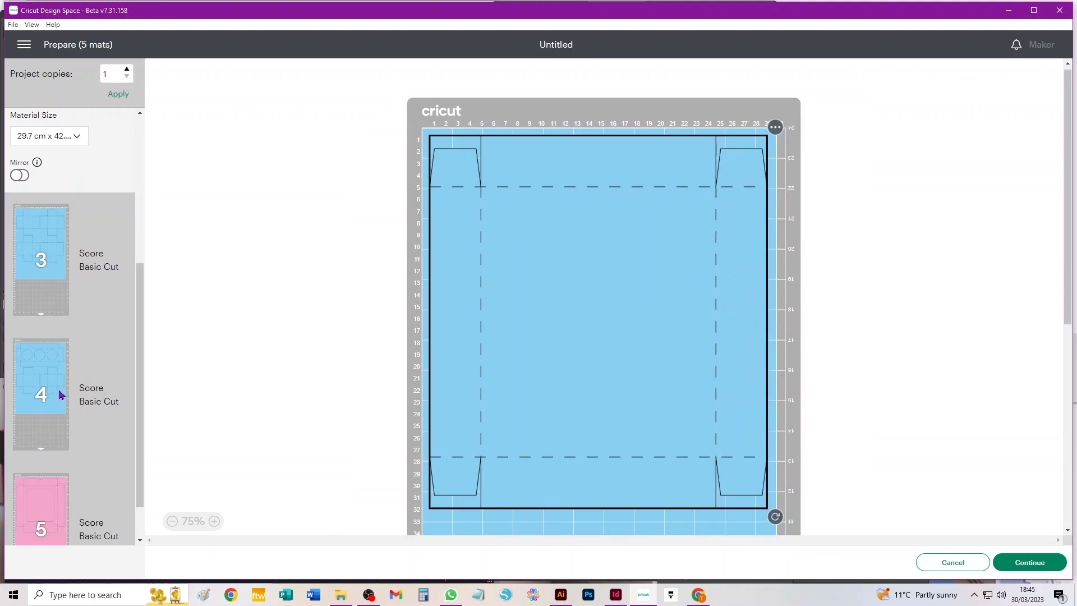
scroll(80, 399, down, 1)
click(45, 467)
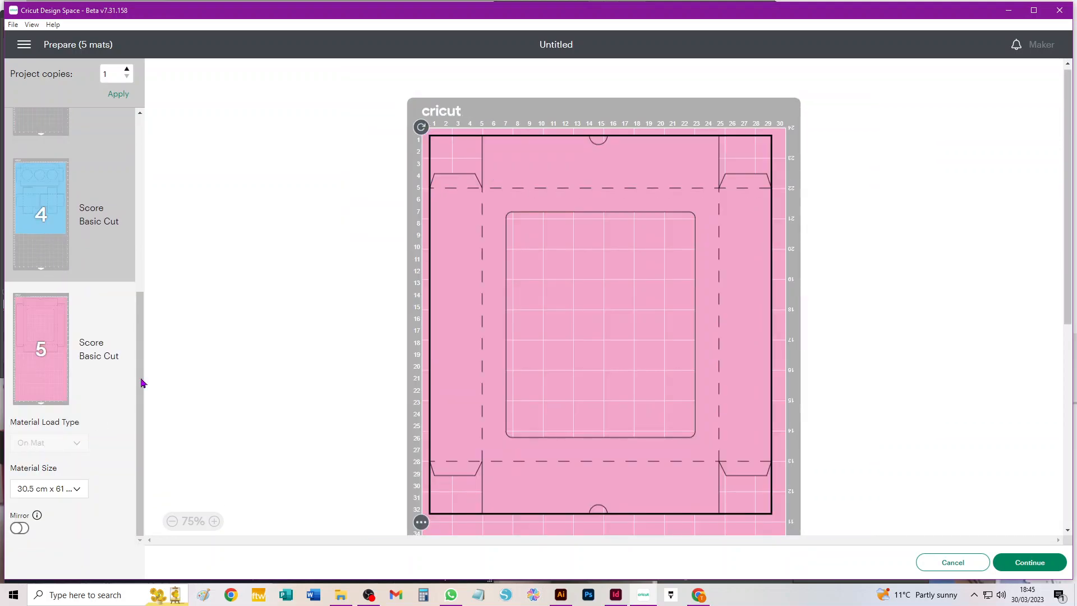
scroll(510, 354, down, 3)
click(941, 568)
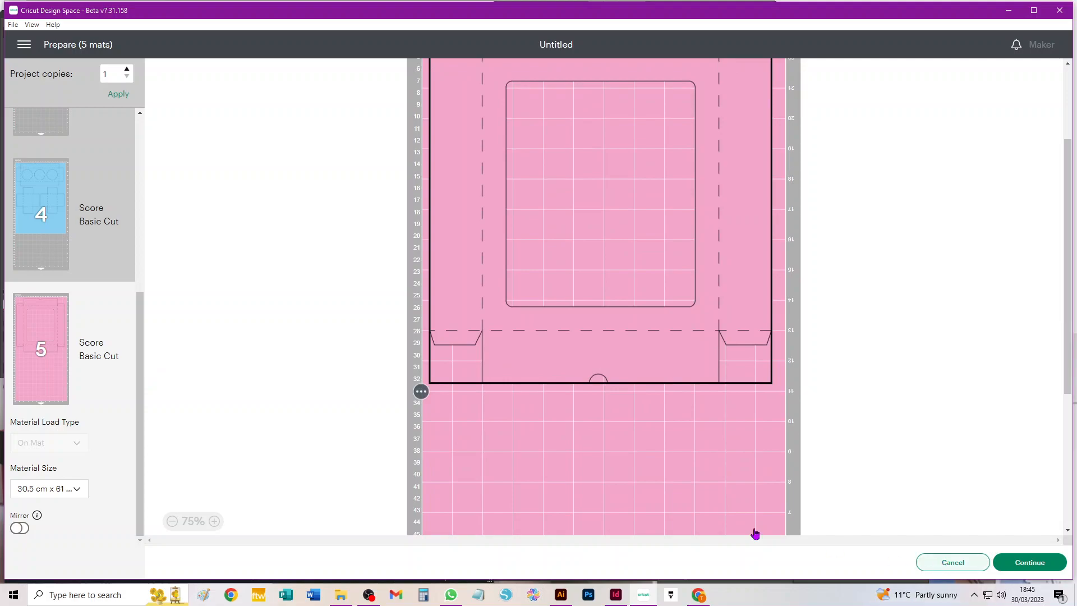
Step: Rotate the pink window frame to 90 degrees and place it below the large blue box, at about X 71.3, Y 54.6
click(669, 385)
drag(668, 385, 607, 144)
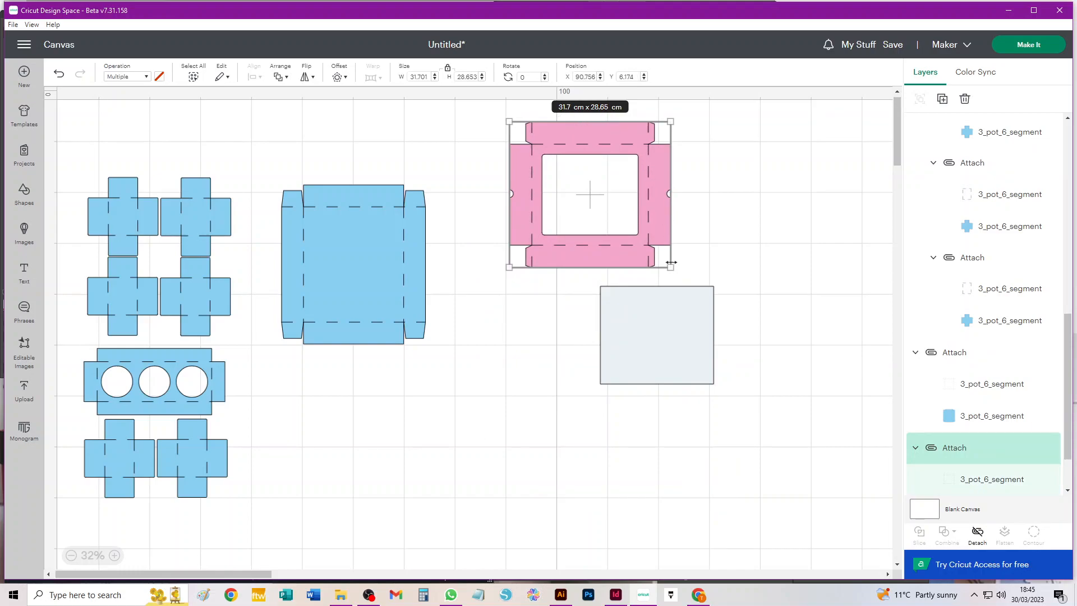
drag(678, 274, 481, 316)
drag(636, 172, 618, 172)
key(ctrl+z)
drag(658, 174, 541, 408)
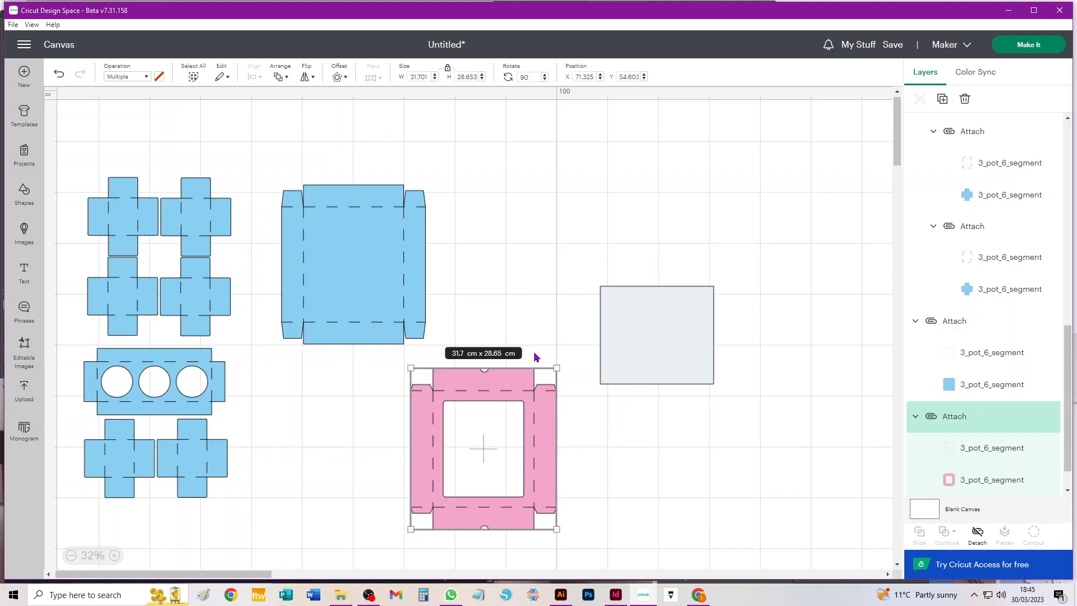
Step: Check which material sizes are offered for the pink window frame's mat in the cut preview, and return to the canvas
click(1030, 45)
scroll(88, 290, down, 6)
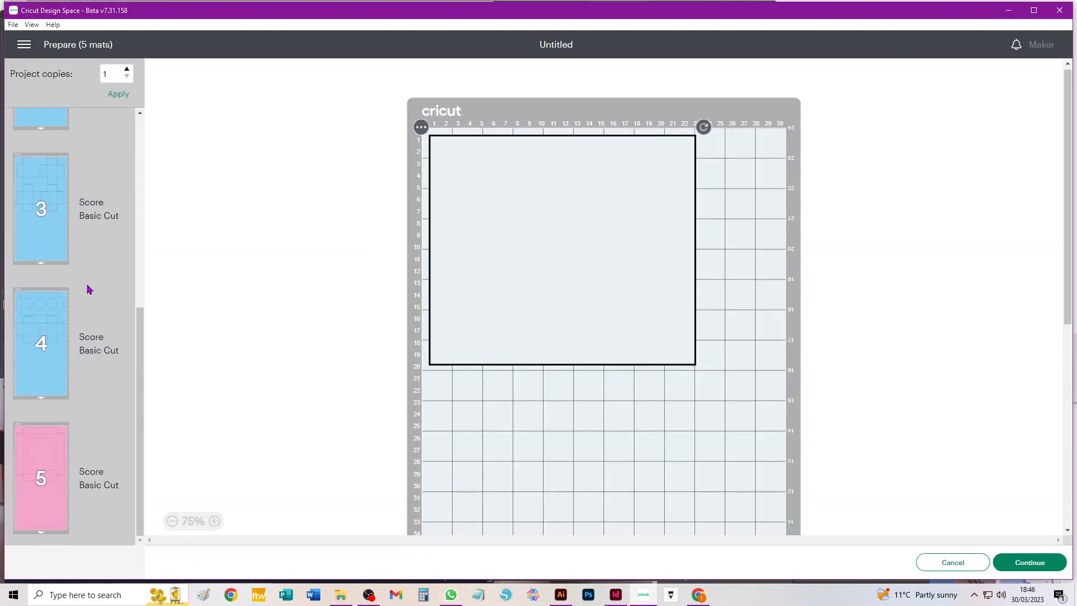
click(51, 463)
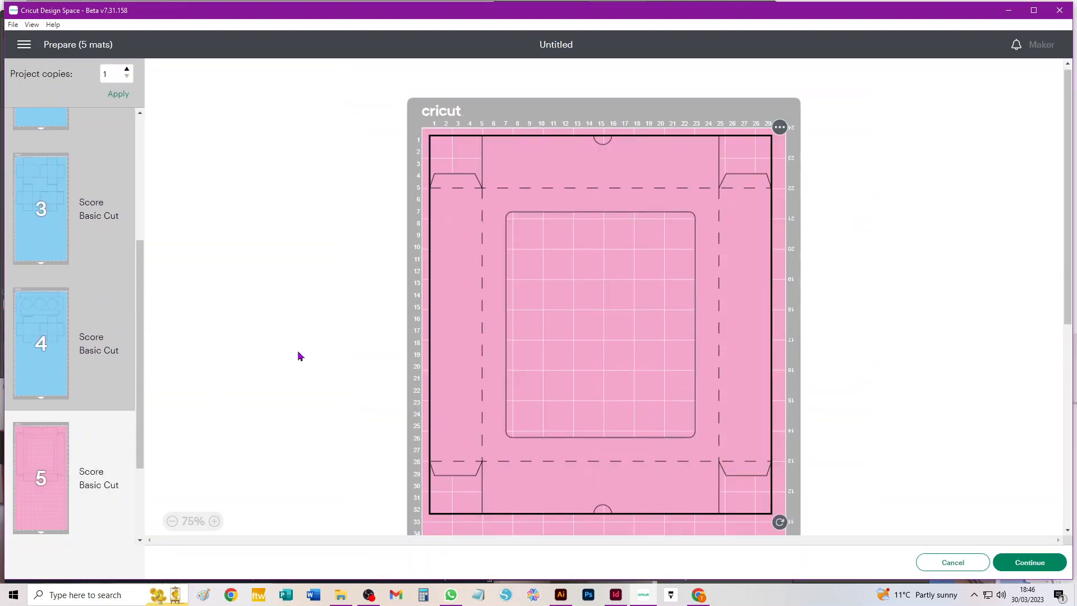
click(96, 474)
click(56, 492)
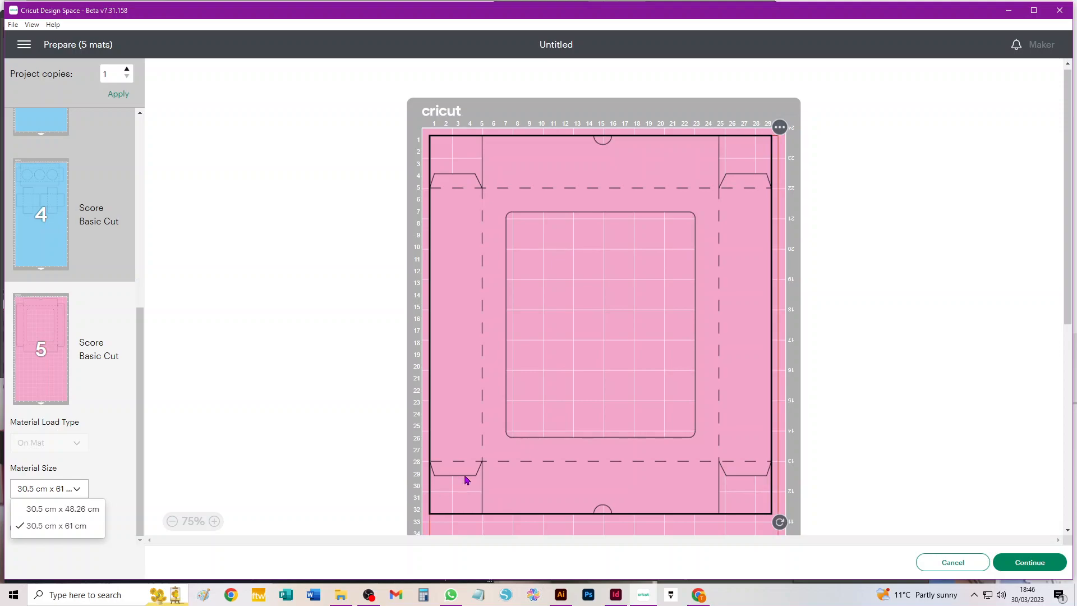
click(957, 564)
click(957, 564)
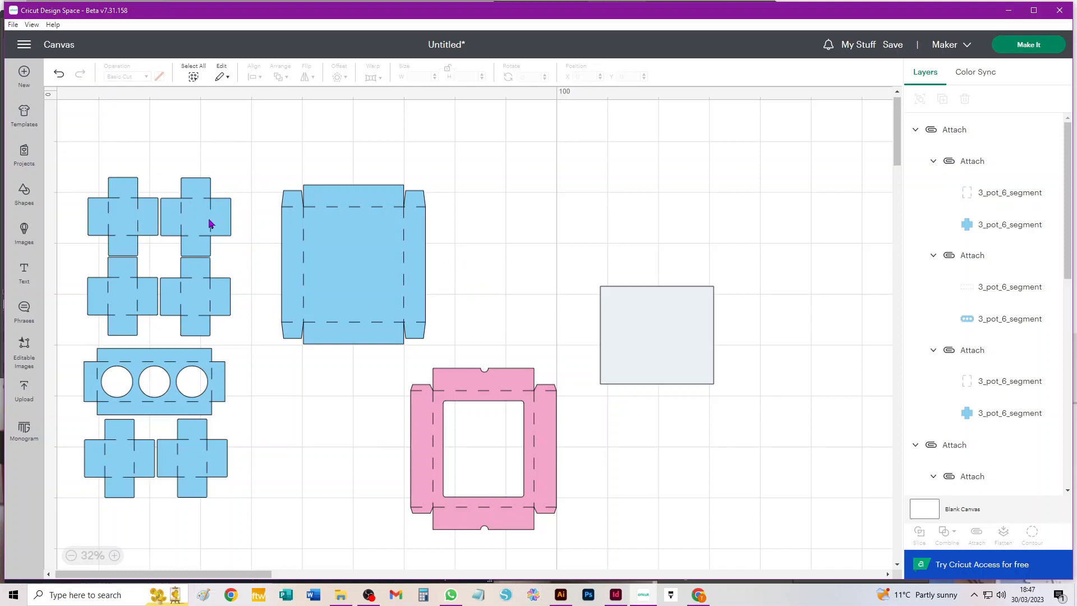
Step: Undo the recent moves, rotations and attachments of the pieces, back to the loose cluster of five crosses
drag(210, 223, 209, 197)
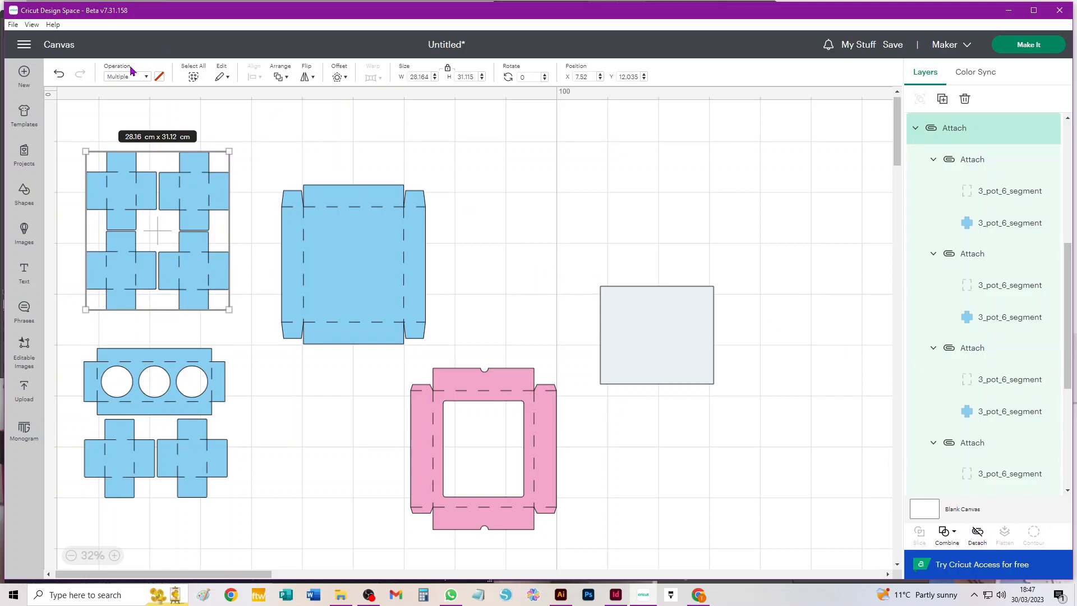
click(59, 75)
click(60, 75)
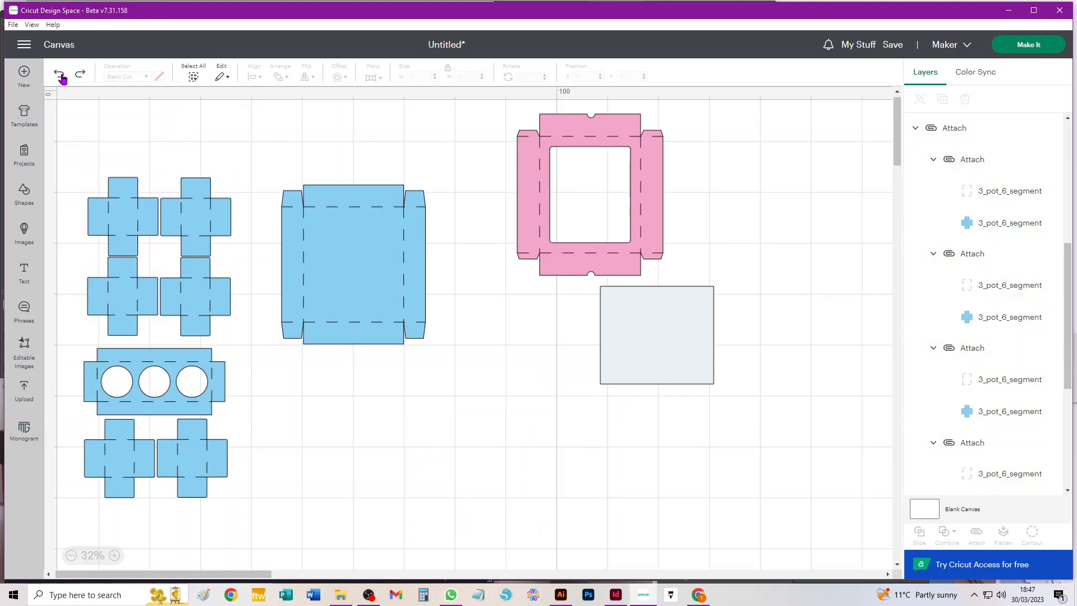
click(59, 75)
click(59, 74)
click(60, 75)
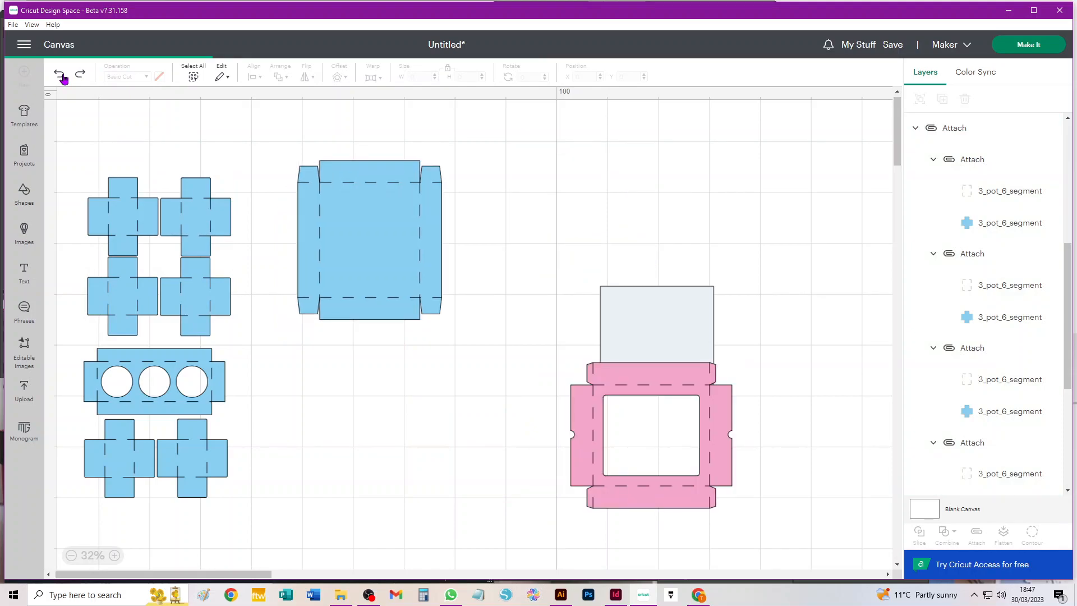
click(60, 75)
click(61, 75)
click(60, 75)
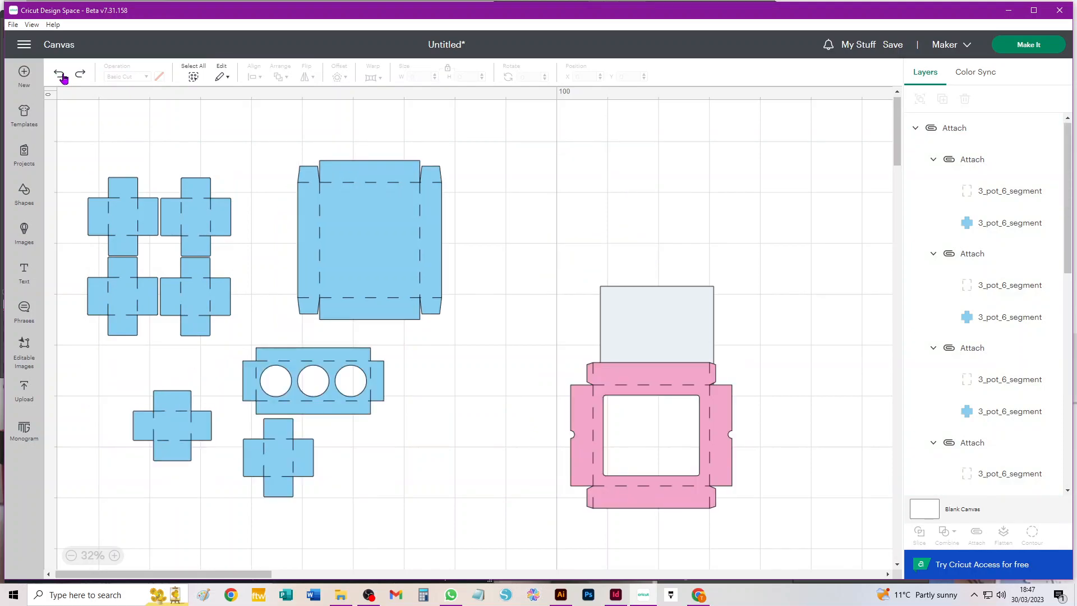
click(61, 76)
click(60, 75)
click(60, 75)
click(61, 75)
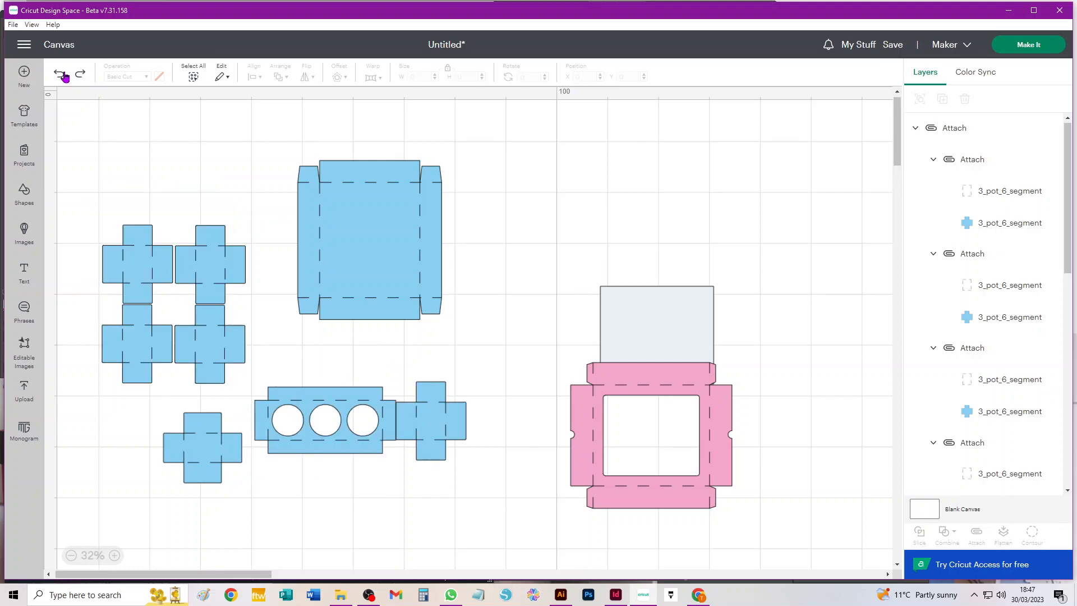
click(60, 75)
click(60, 75)
click(61, 76)
click(61, 76)
click(61, 75)
click(60, 75)
click(61, 75)
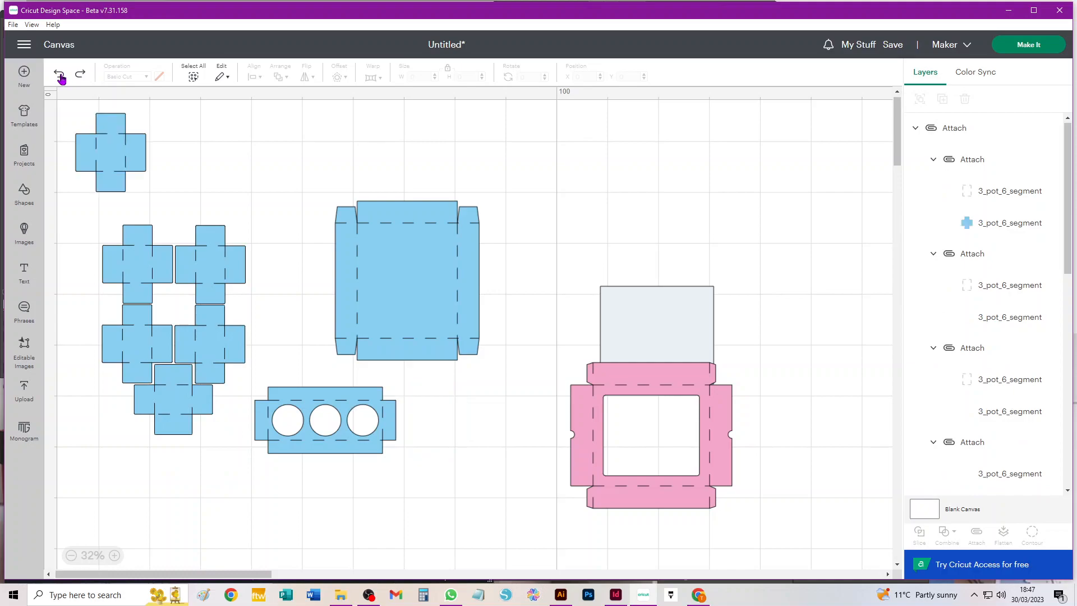
click(61, 75)
click(61, 75)
click(61, 75)
click(61, 75)
click(61, 75)
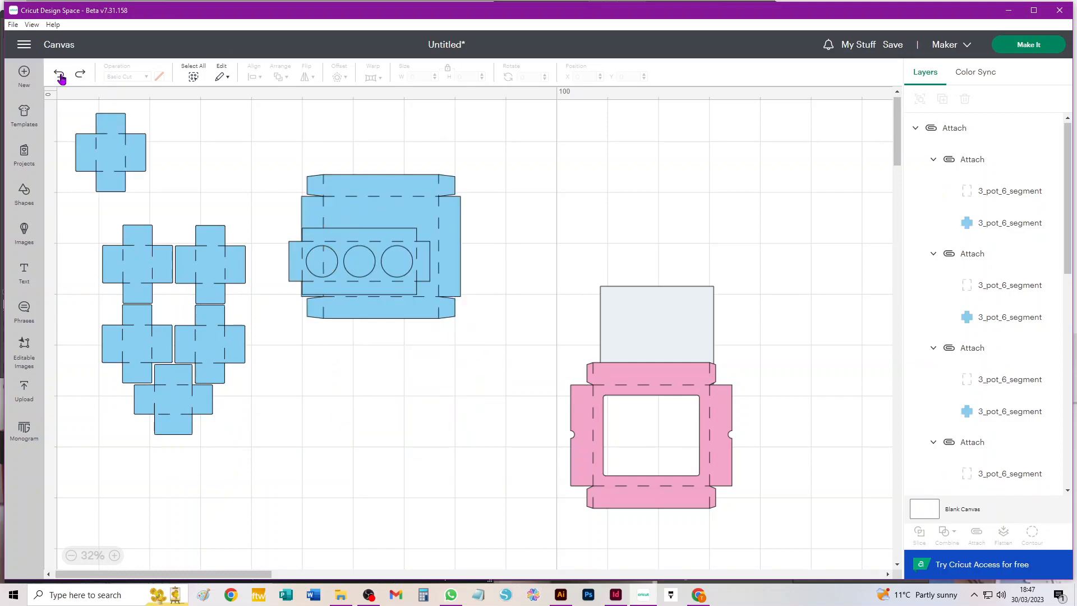
click(61, 76)
click(60, 76)
click(61, 76)
click(60, 76)
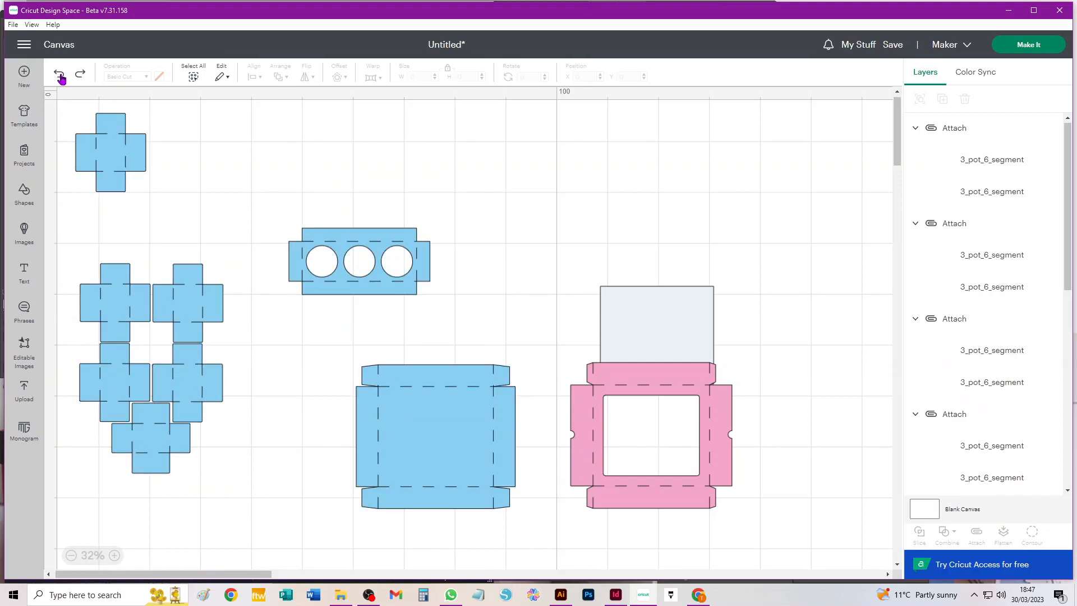
click(62, 77)
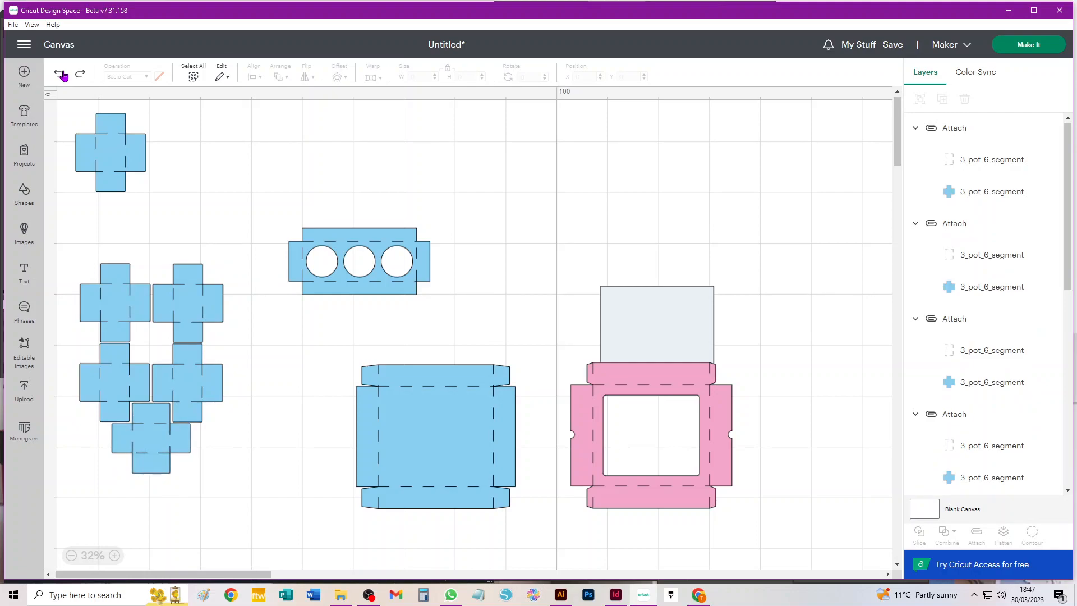
click(61, 76)
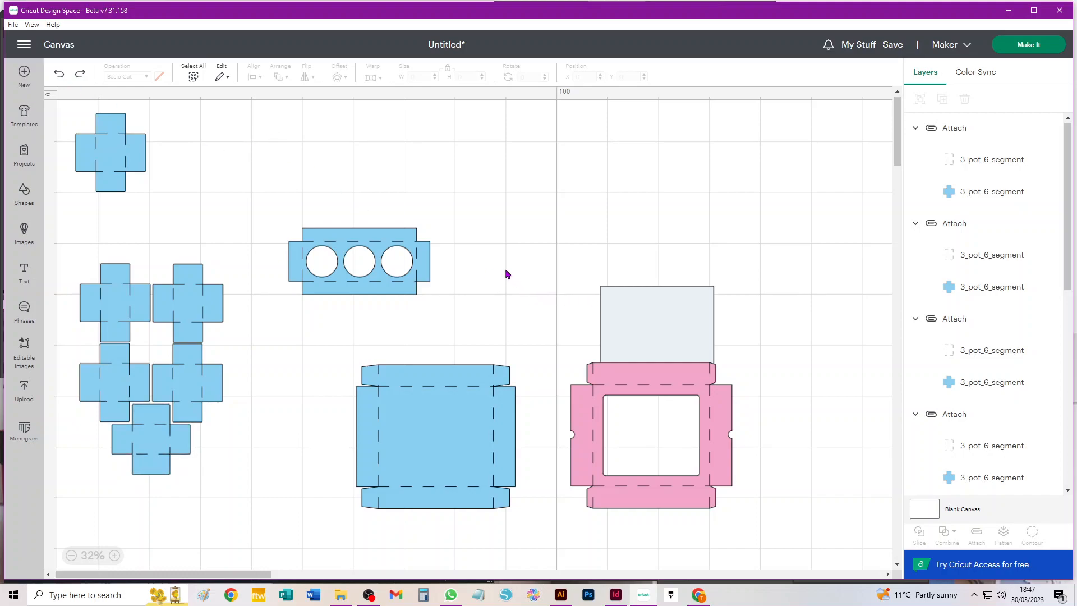
Step: Delete all pieces from the canvas
key(ctrl+a)
key(Delete)
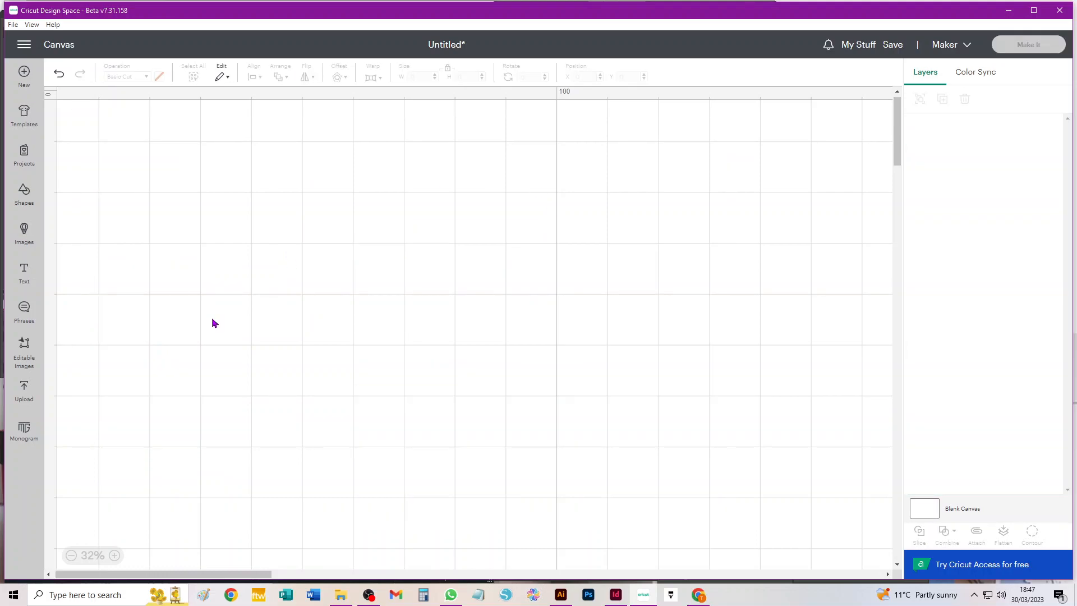
Step: Upload 3_pot_6_segment.svg from the Grazing Boxes folder as a cut image and add it to the canvas
click(24, 390)
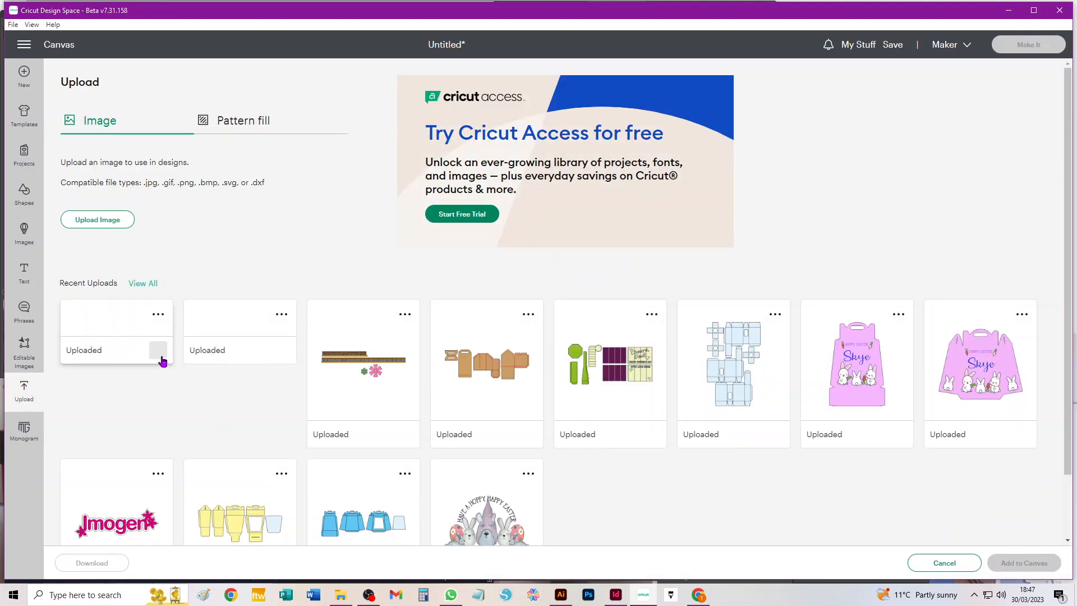
click(110, 219)
click(558, 301)
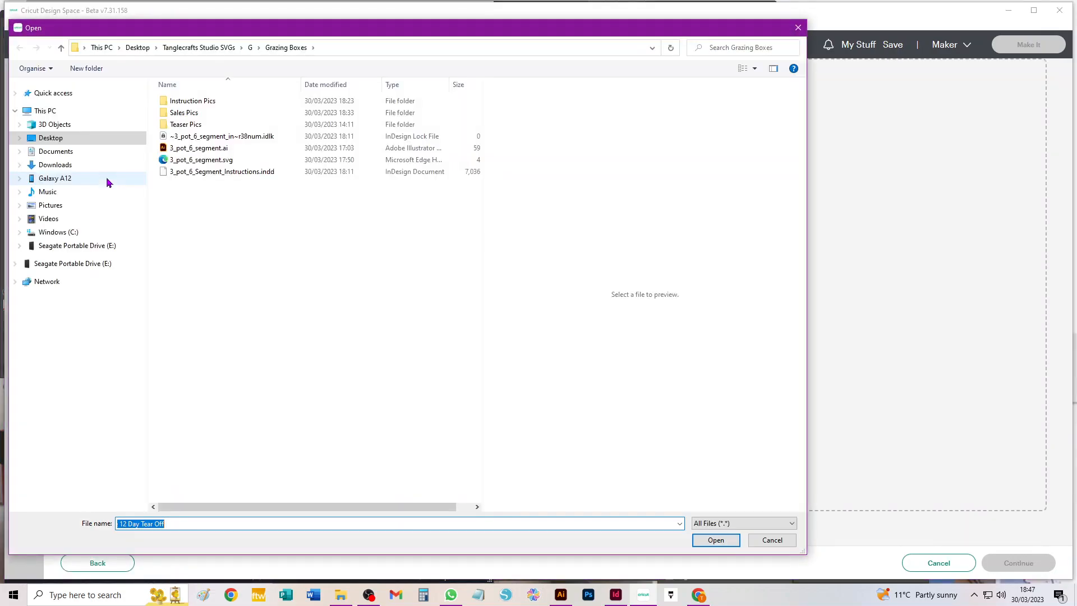
click(202, 160)
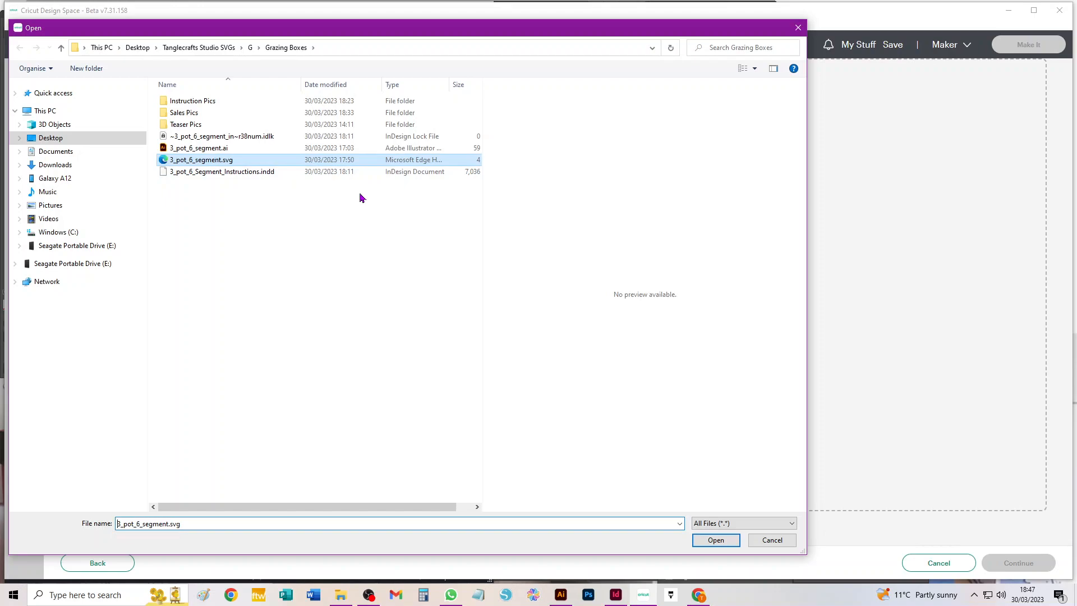
click(722, 542)
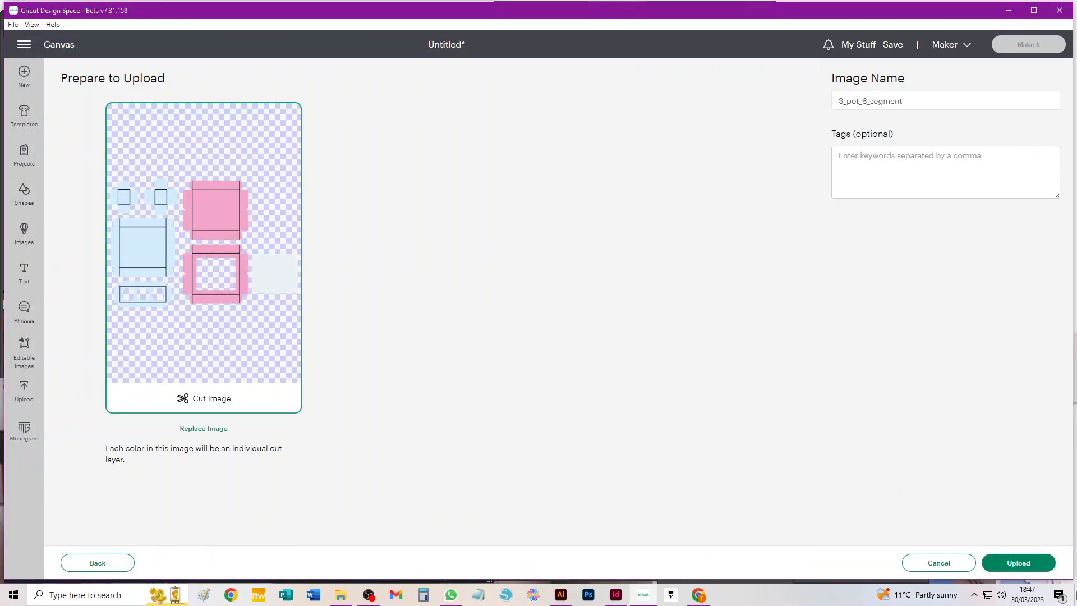
click(1010, 559)
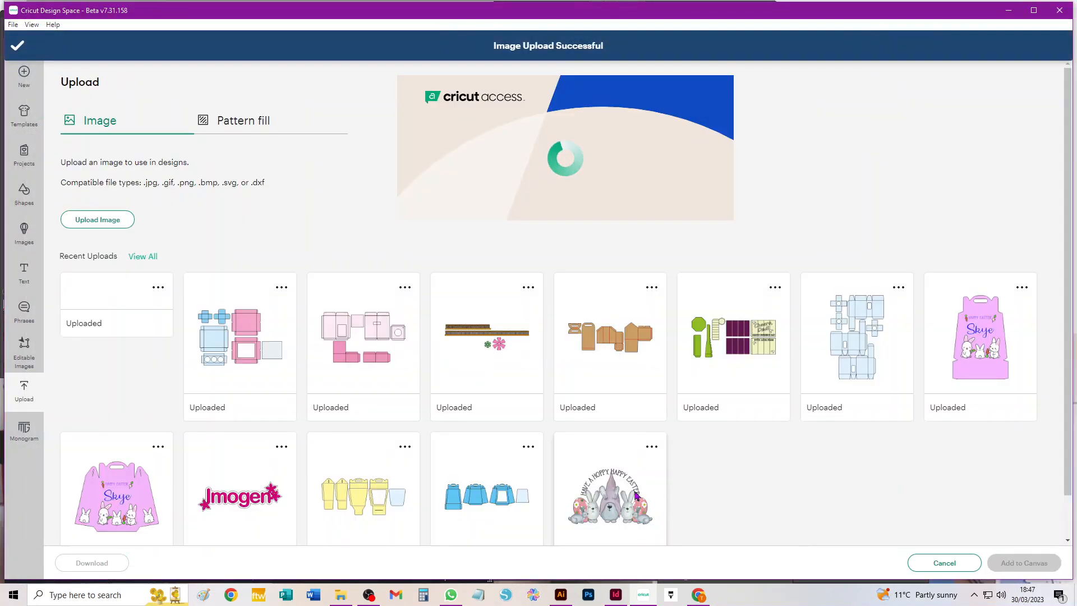
click(101, 352)
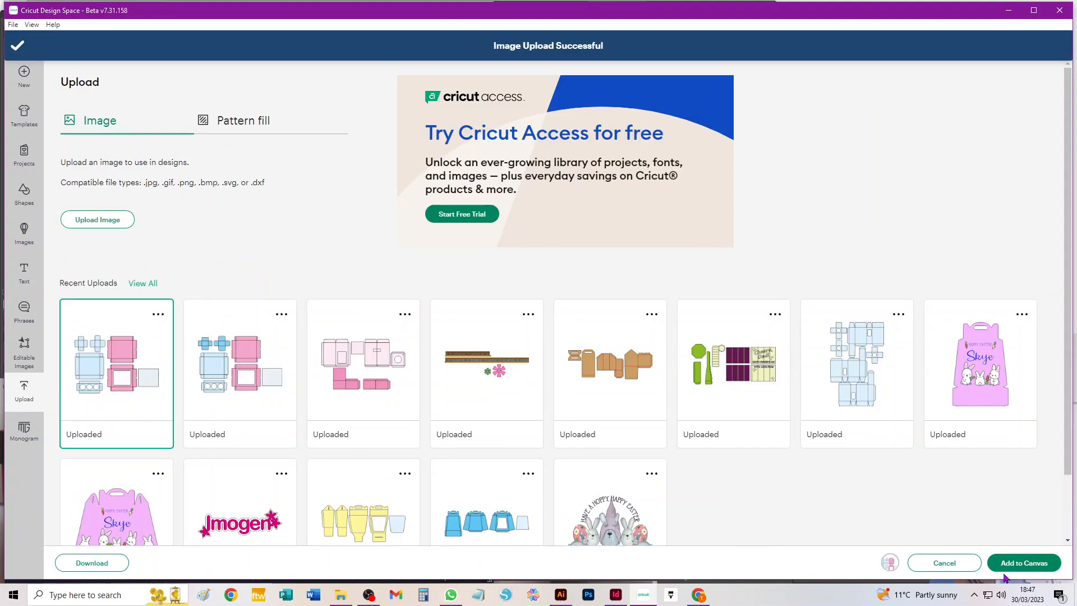
click(1019, 563)
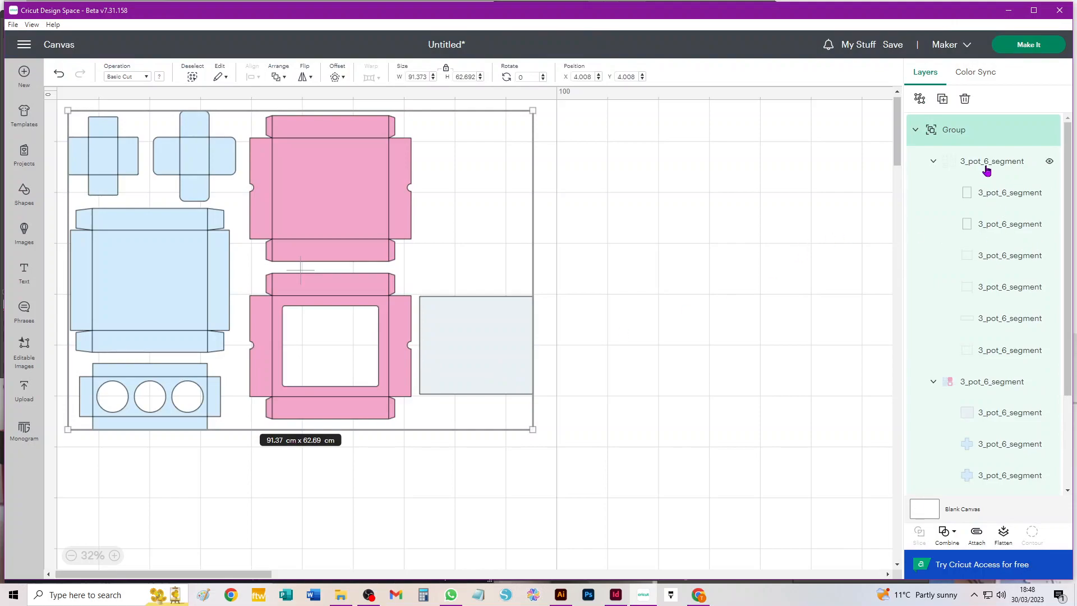
Step: Change the template's fold-line sublayer from Basic Cut to Score and ungroup that set of lines
click(987, 168)
click(126, 77)
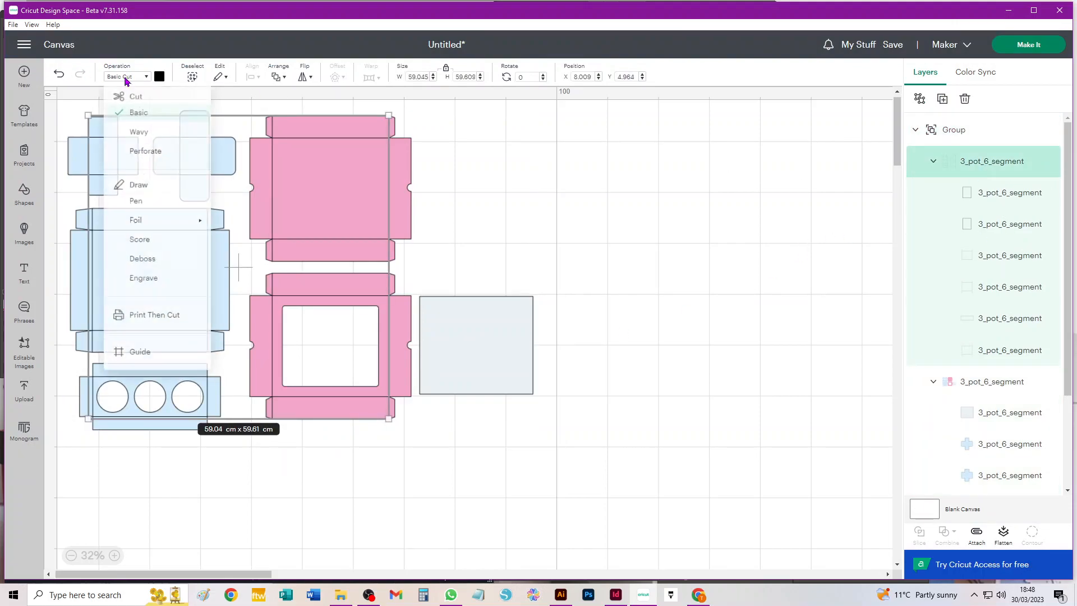
click(141, 235)
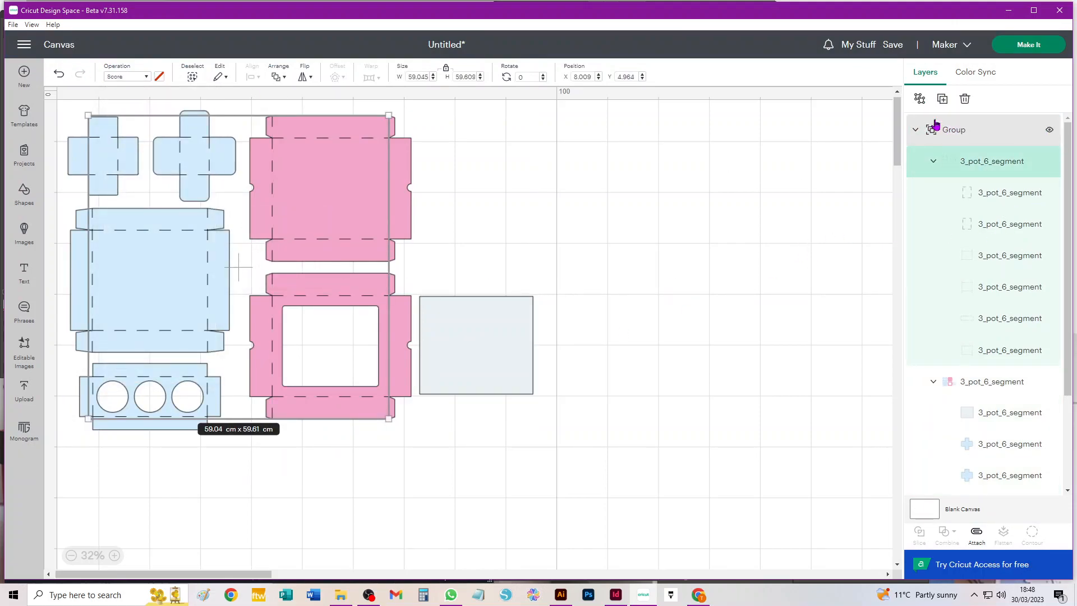
click(920, 99)
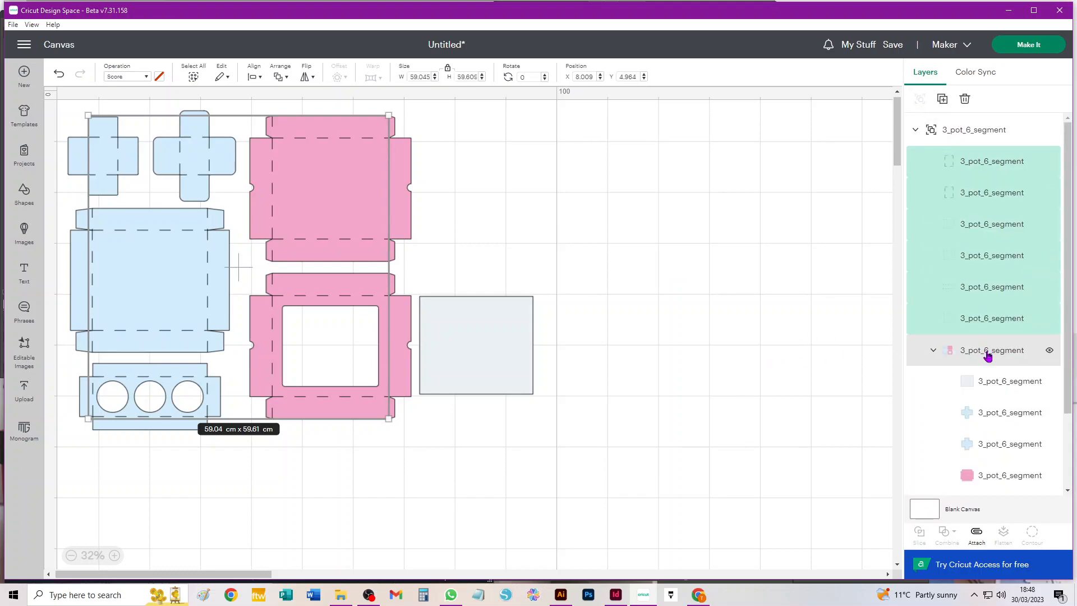
Step: Ungroup the template's cut shapes and its outer group, and move the plain grey rectangle away from the other pieces
click(987, 354)
click(921, 98)
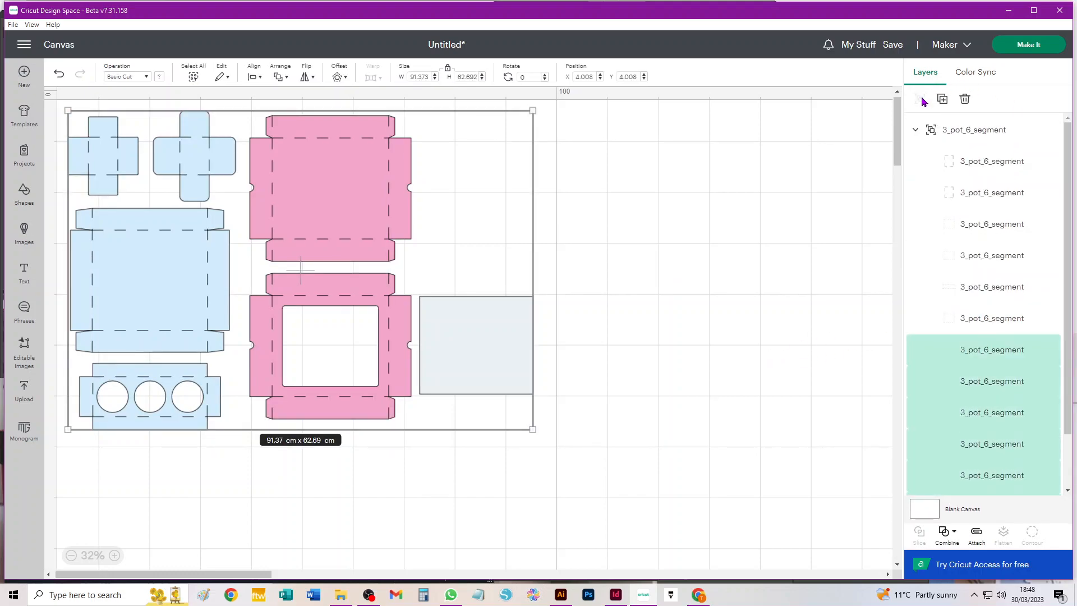
click(991, 135)
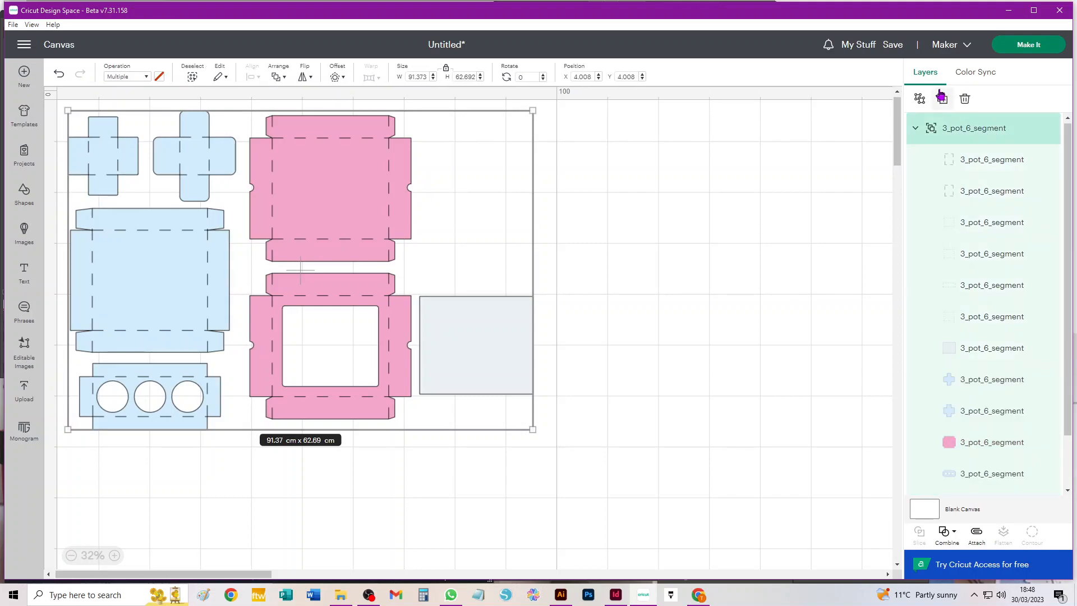
click(920, 99)
click(632, 313)
drag(492, 358, 826, 198)
Step: Attach the score lines to the pink windowed lid and move it below the grey rectangle
drag(476, 490, 249, 273)
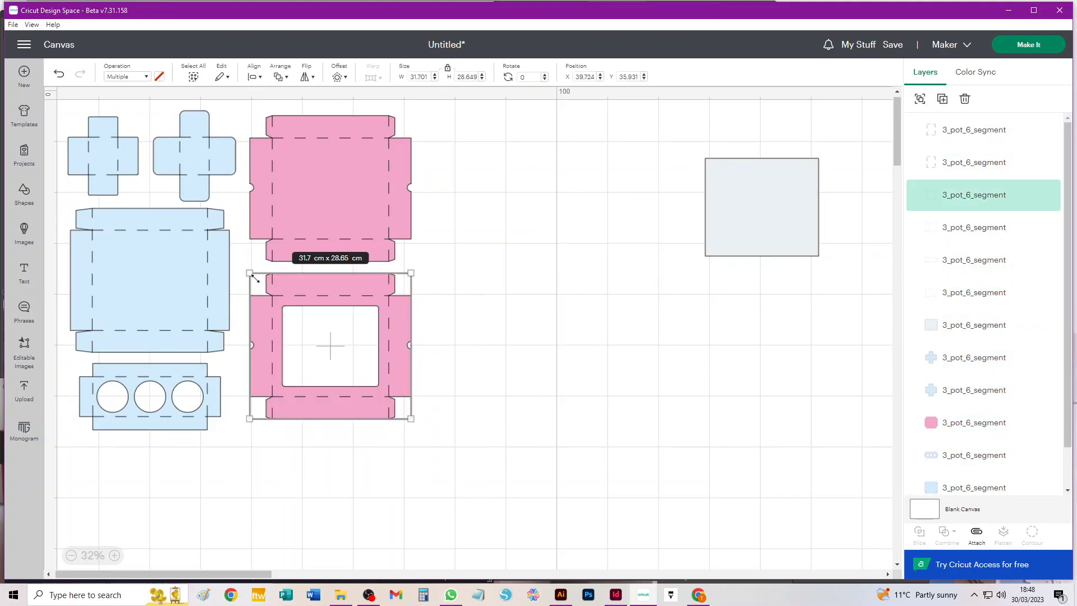
key(ctrl+alt+a)
drag(411, 366, 826, 408)
key(ctrl+z)
drag(392, 406, 792, 429)
Step: Attach the score lines to the solid pink lid piece and move it beside the grey rectangle
drag(456, 313, 261, 96)
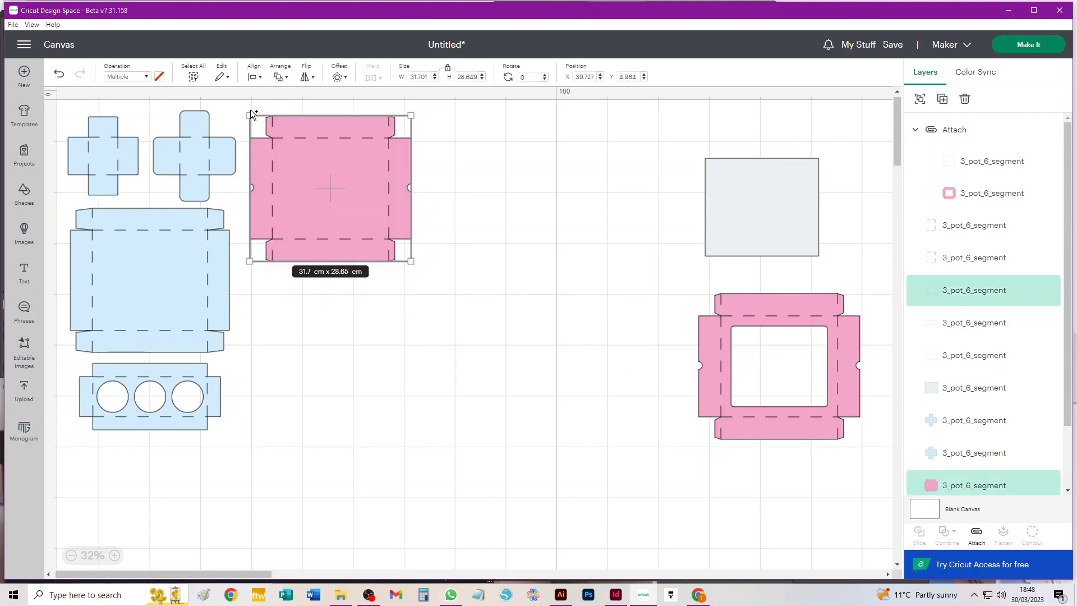
key(ctrl+alt+a)
click(449, 310)
drag(338, 200, 604, 233)
Step: Attach the score lines to the three-hole insert and the large blue base, moving both clear of the crosses
drag(272, 464, 64, 359)
key(ctrl+alt+a)
drag(190, 419, 583, 394)
drag(289, 389, 66, 228)
key(ctrl+alt+a)
drag(168, 298, 409, 236)
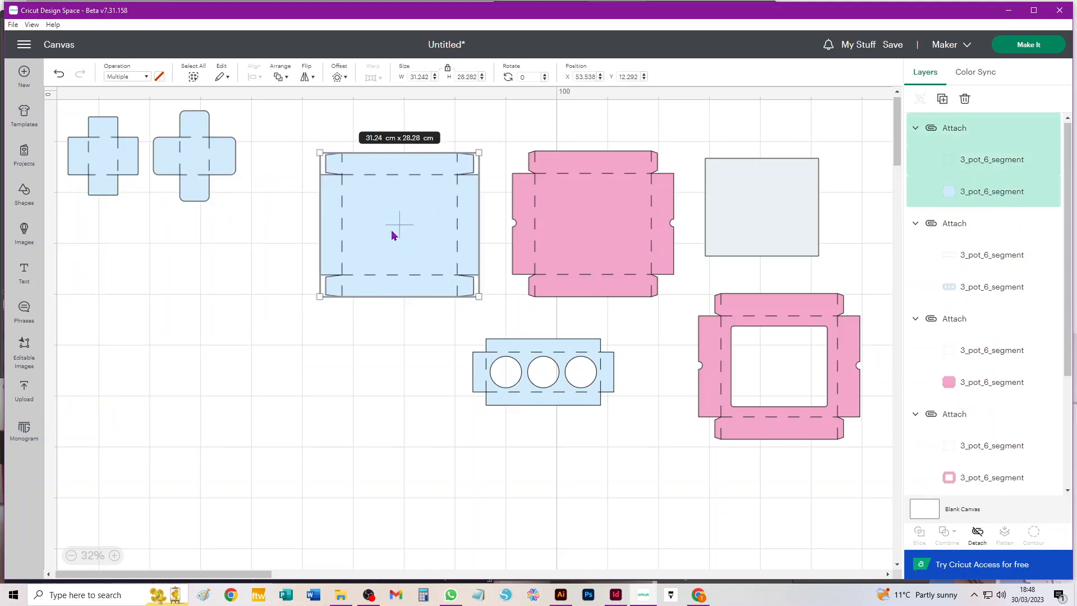
click(269, 185)
Step: Attach each of the two crosses to its score lines and move the rounded one below the blue base
drag(183, 125, 160, 116)
key(ctrl+alt+a)
drag(192, 159, 398, 399)
drag(222, 131, 149, 212)
key(ctrl+alt+a)
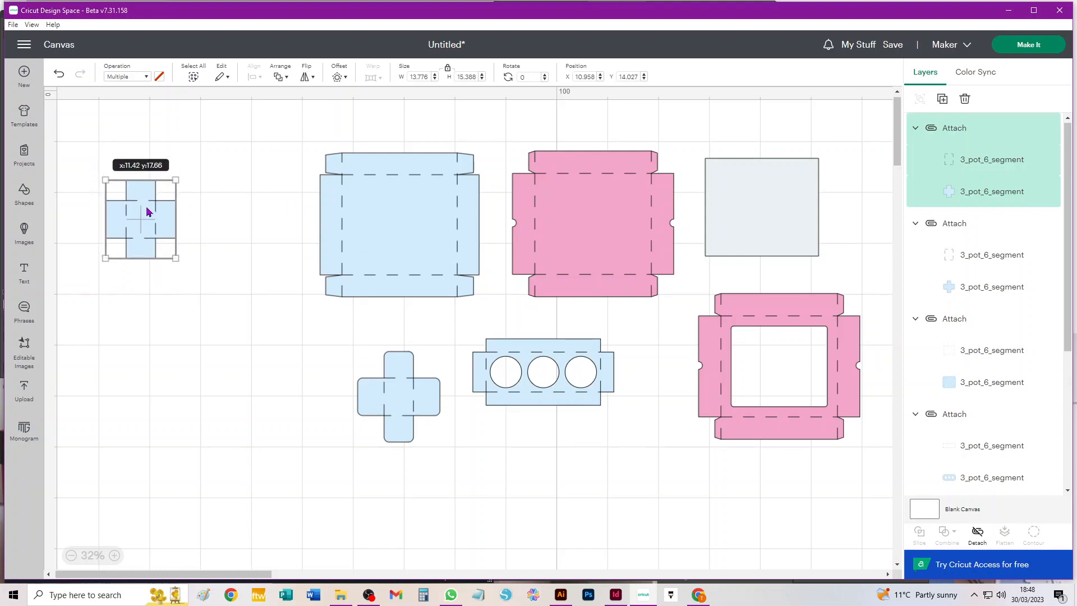
Step: Delete the square-cornered cross, the grey rectangle and both pink lid pieces
key(Delete)
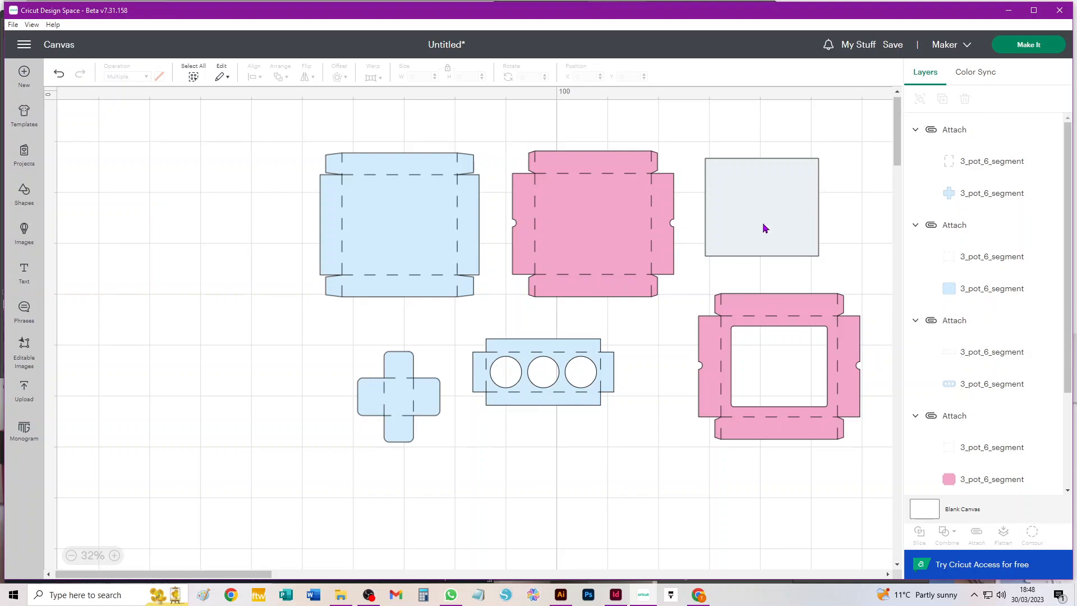
drag(841, 147, 584, 238)
key(Delete)
drag(821, 469, 716, 230)
key(Delete)
Step: Shift the three-hole insert further away from the rounded cross and nudge the blue base slightly
drag(638, 320, 491, 432)
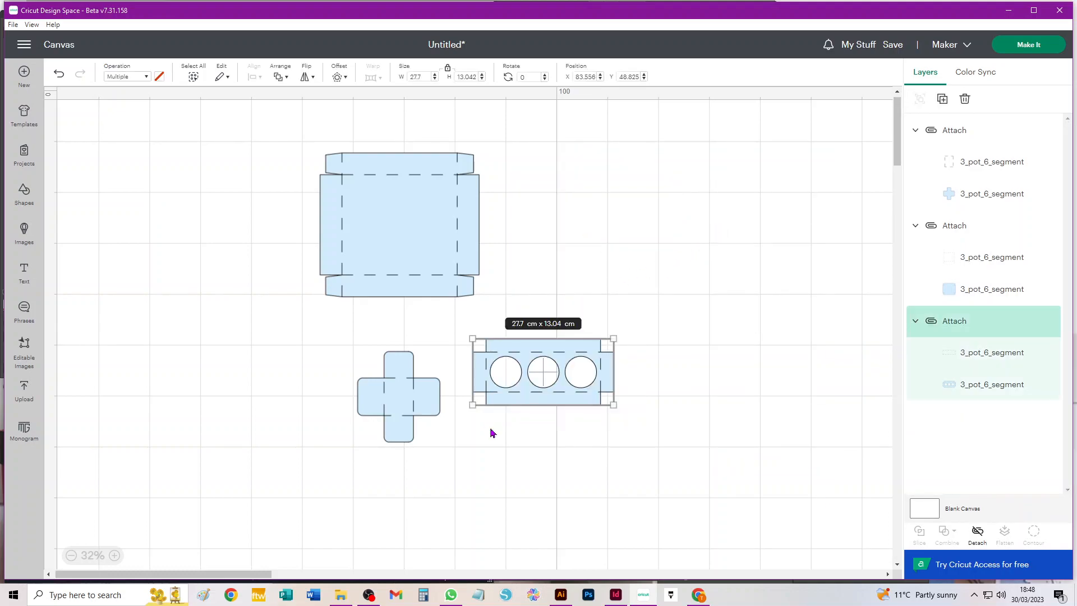
click(392, 287)
click(555, 259)
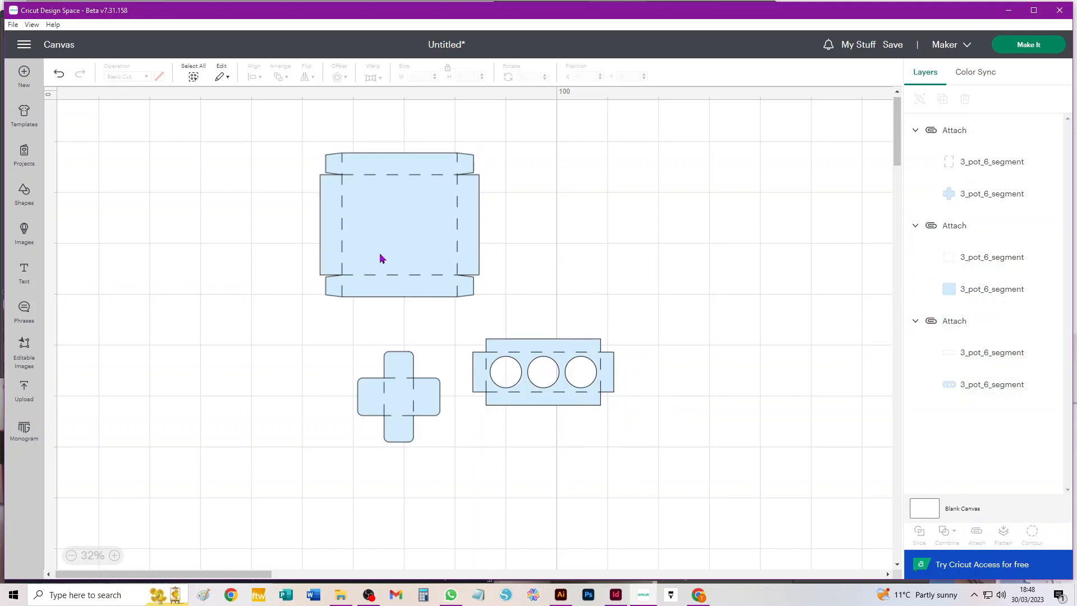
drag(558, 372, 611, 344)
mouse_move(409, 239)
mouse_down()
mouse_move(370, 221)
mouse_move(411, 243)
mouse_up()
Step: Move the rounded cross to the left of the blue base and paste five copies of it
drag(401, 404, 171, 255)
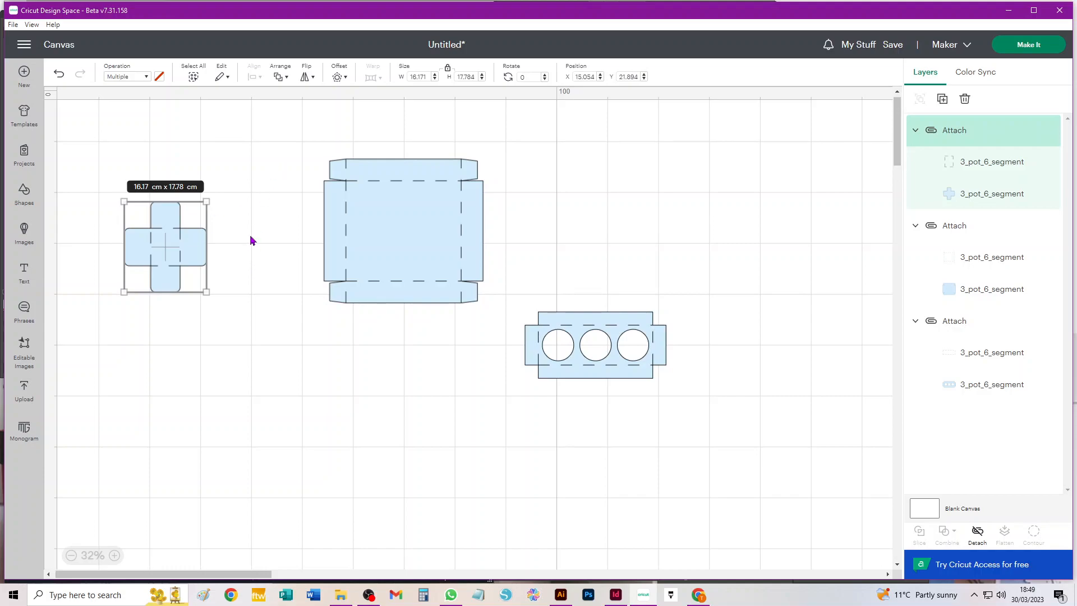
key(ctrl+v)
key(ctrl+v)
key(ctrl+v)
key(ctrl+v)
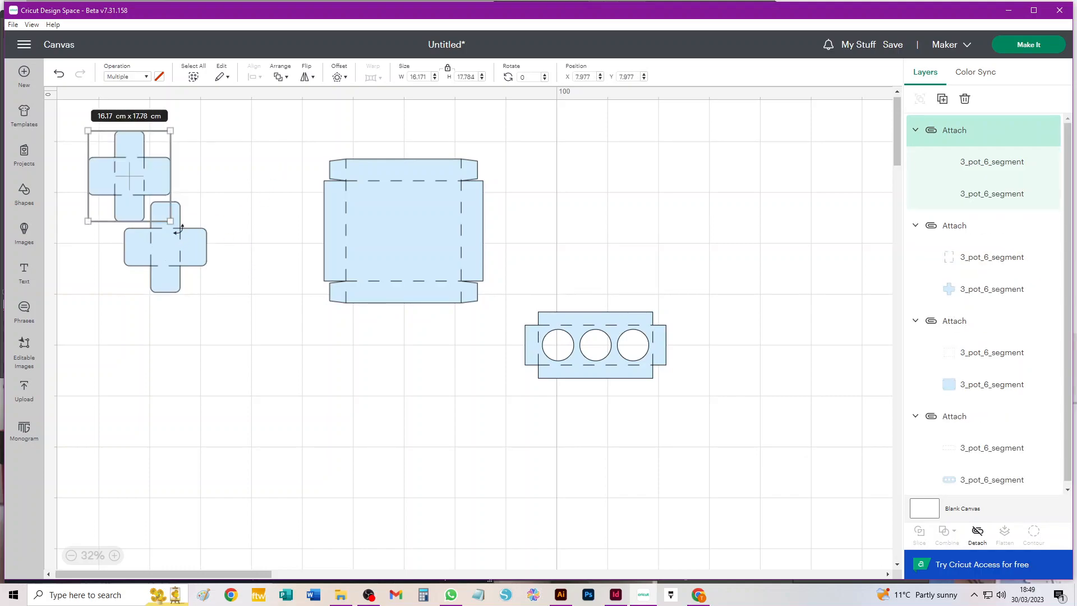
key(ctrl+v)
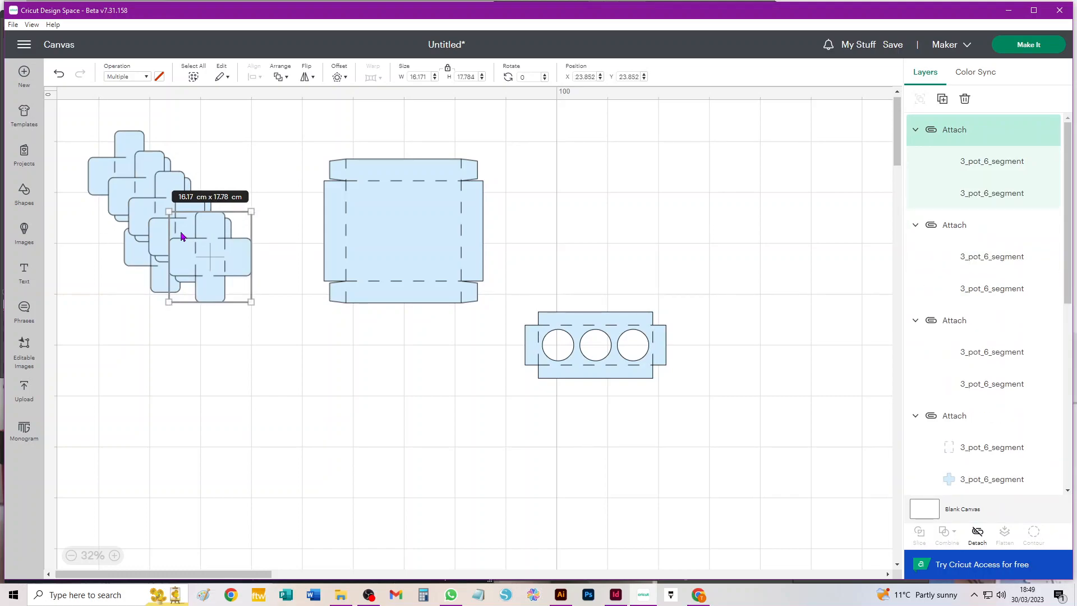
Step: Try four cross copies in a two-by-two block below the others and check the block's overall size
drag(243, 257, 259, 355)
drag(187, 231, 308, 349)
drag(178, 233, 221, 437)
drag(150, 204, 309, 454)
drag(421, 341, 197, 482)
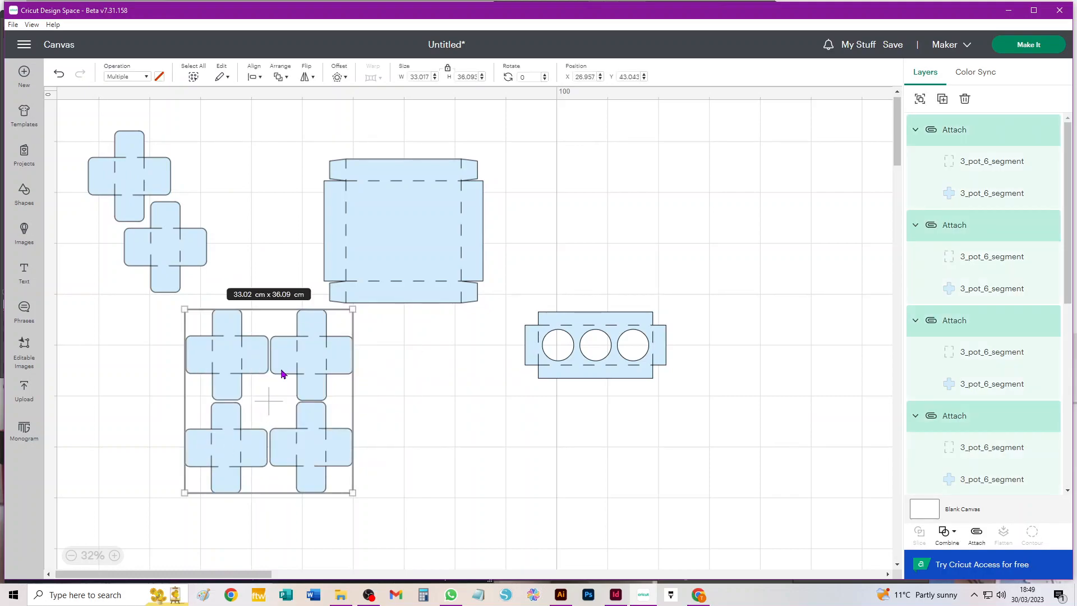
click(423, 378)
Step: Nest three crosses in a staggered block about 28.18 x 36.43 cm to the right of the base and attach them
drag(241, 349, 628, 192)
drag(306, 350, 667, 233)
drag(631, 344, 546, 385)
drag(333, 438, 648, 302)
drag(697, 233, 702, 238)
drag(781, 150, 557, 314)
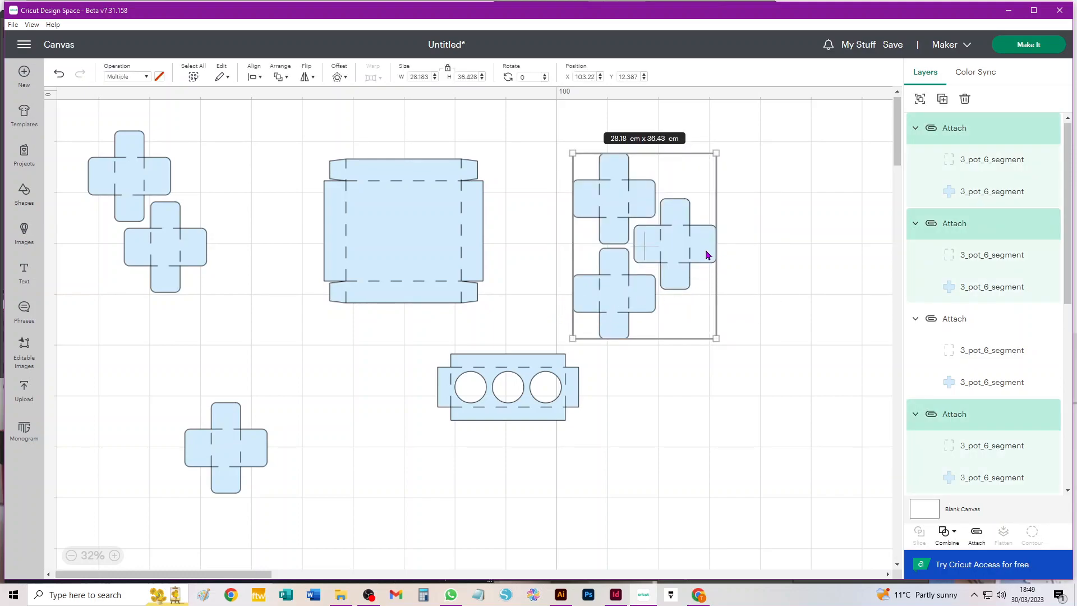
click(977, 535)
Step: Delete the three remaining loose crosses
drag(251, 128, 172, 277)
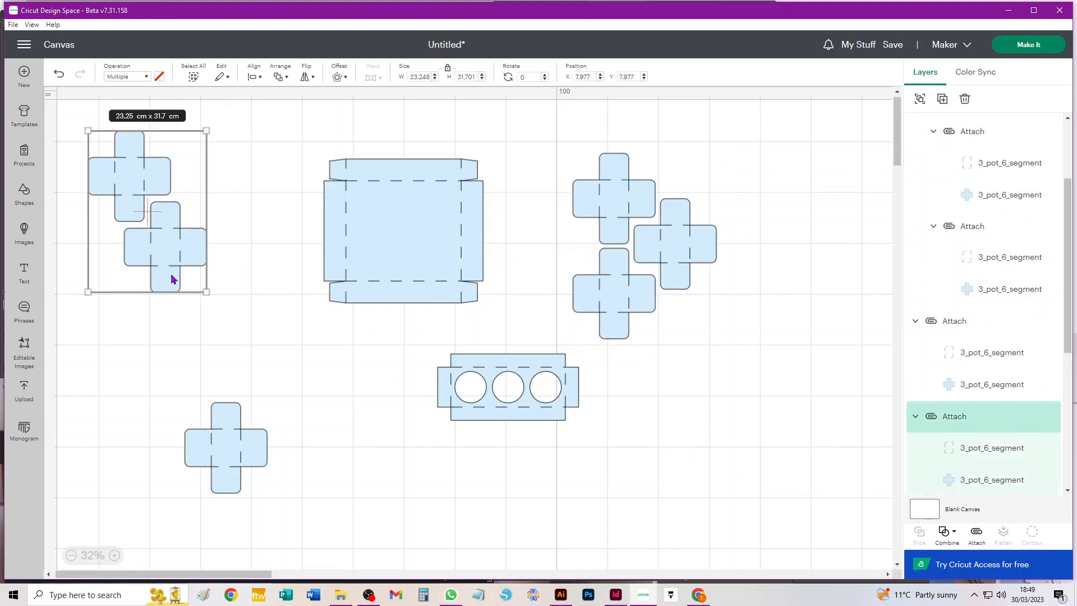
key(Delete)
click(239, 452)
key(Delete)
Step: Duplicate the attached three-cross block and place the copy to the right of the original
click(675, 231)
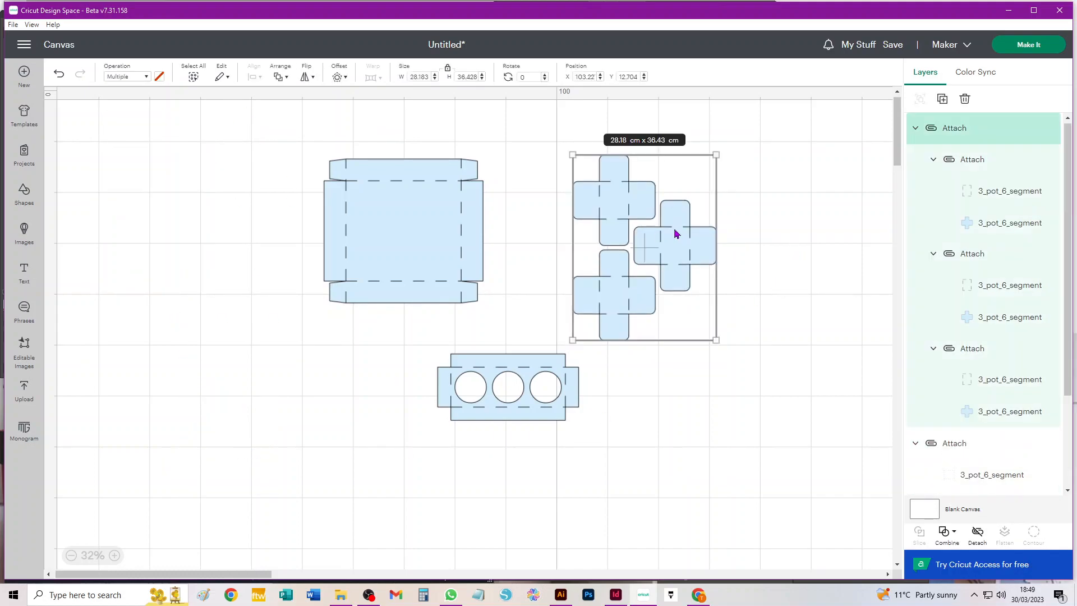
key(ctrl+c)
key(ctrl+v)
drag(284, 330, 834, 246)
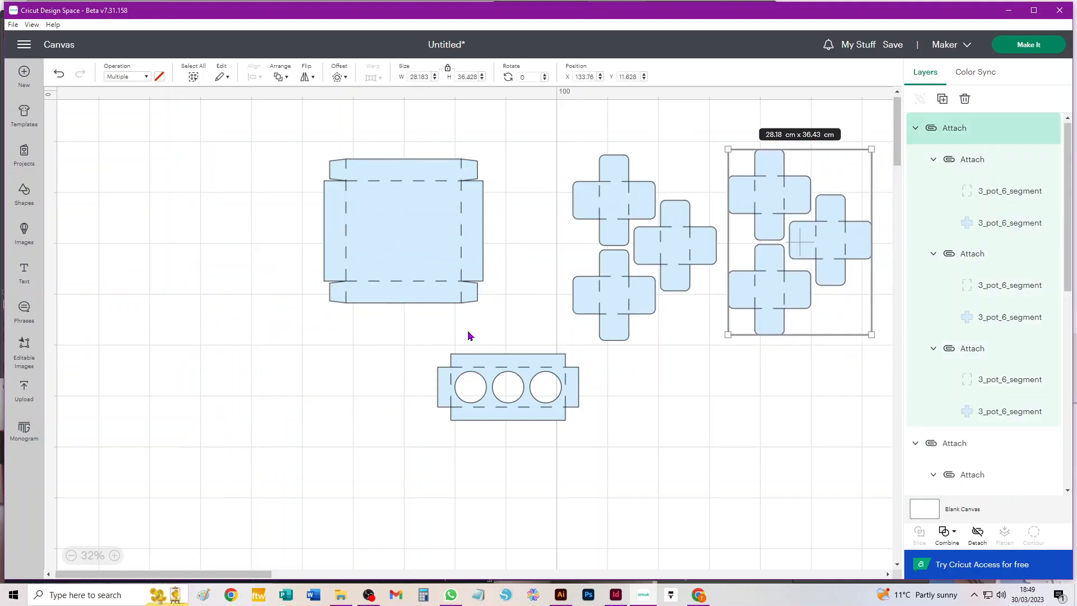
Step: Rotate the large blue base by 90 degrees
click(400, 228)
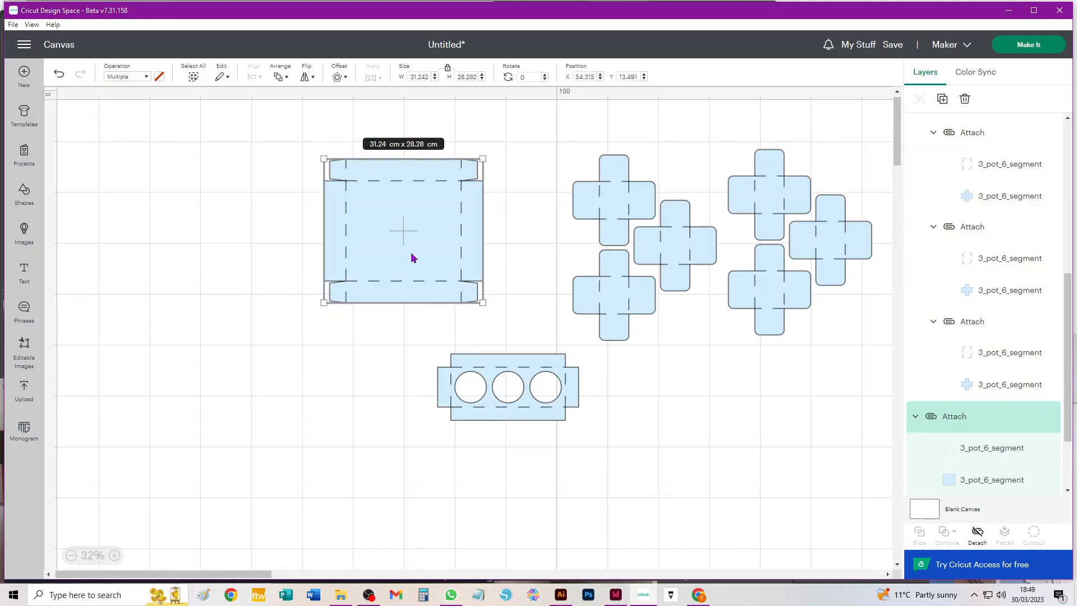
drag(485, 312, 498, 135)
Step: Try the three-hole insert beneath the first cross block, check their combined size, and move the insert back below the base
click(541, 396)
drag(537, 378, 435, 336)
drag(522, 271, 617, 428)
click(470, 393)
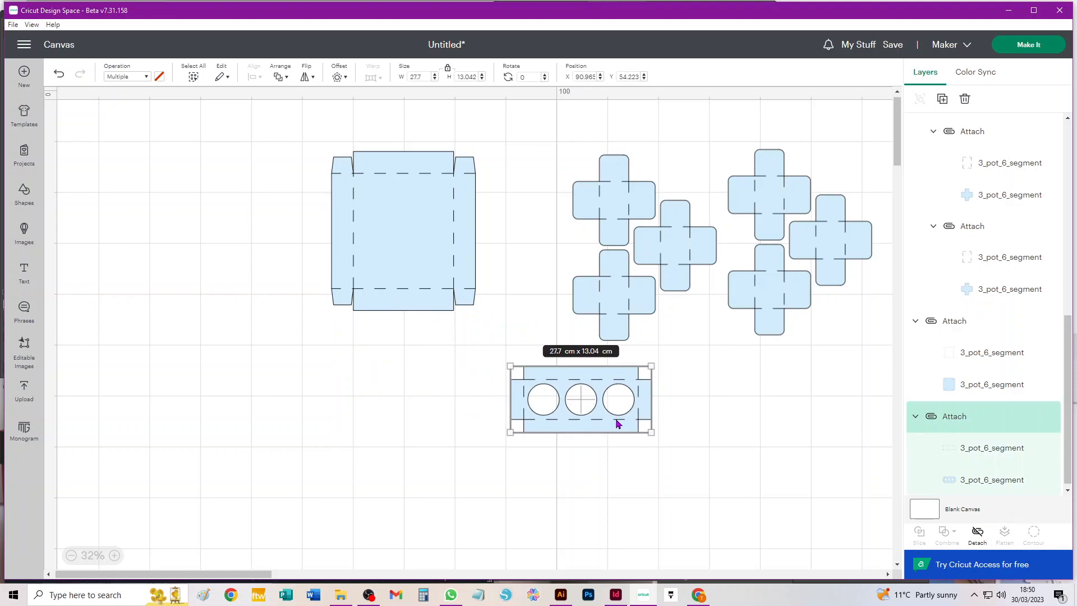
drag(624, 380, 683, 358)
drag(657, 457, 611, 275)
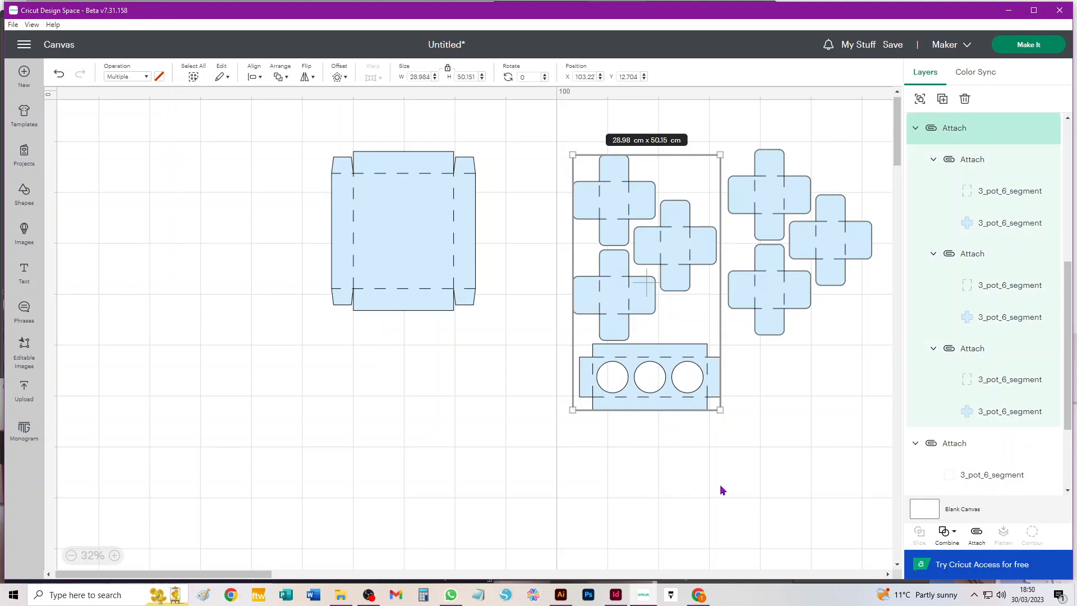
click(738, 484)
drag(680, 377, 543, 418)
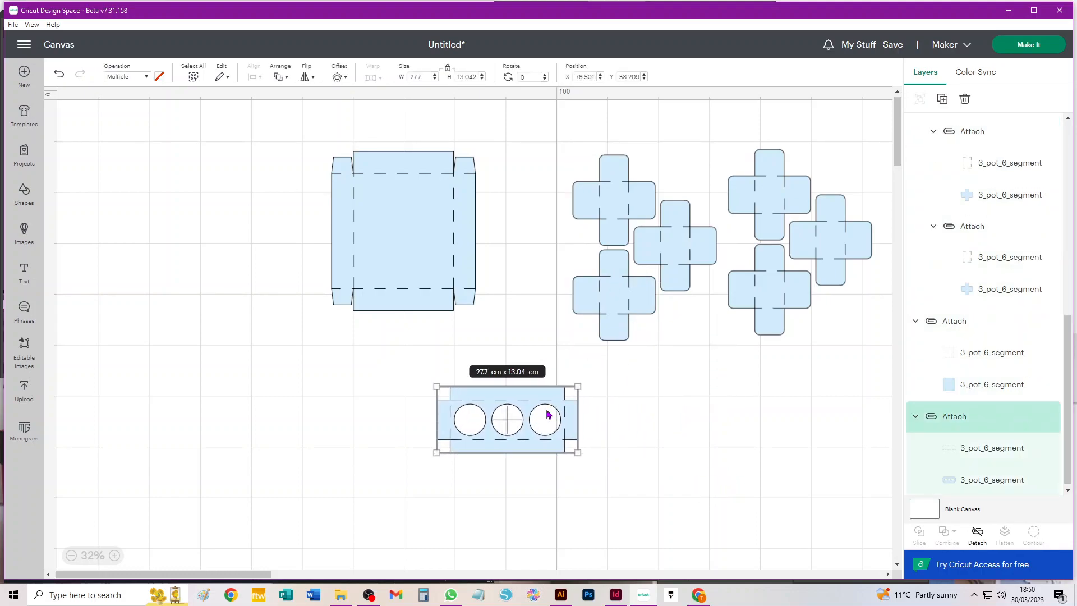
Step: Detach the first three-cross block and try one of its crosses beneath the attached block, checking the combined size
click(646, 279)
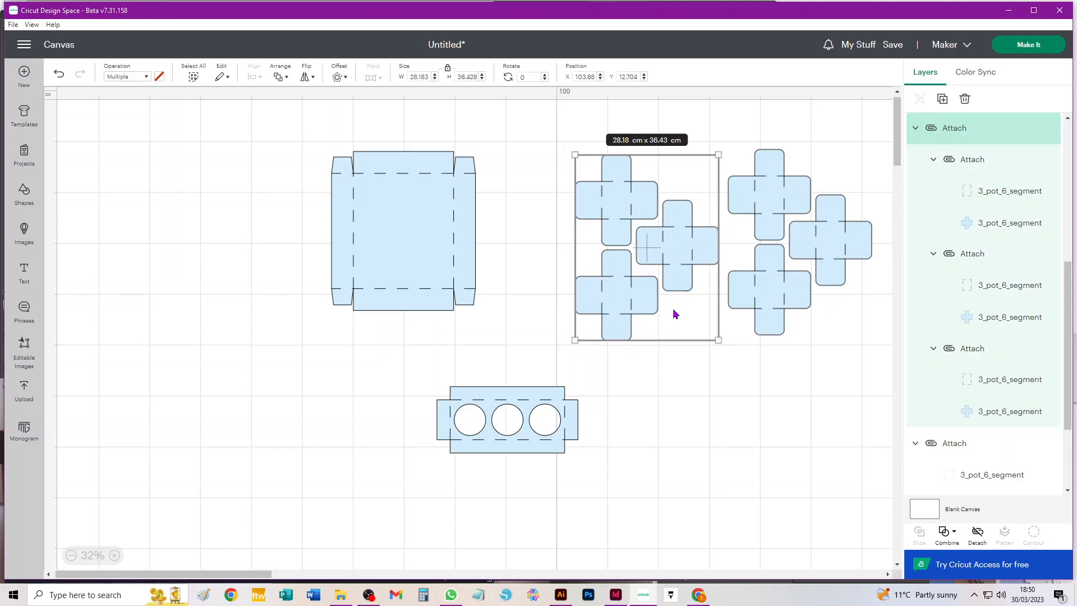
click(977, 535)
click(772, 439)
drag(683, 224, 836, 307)
drag(850, 411, 741, 206)
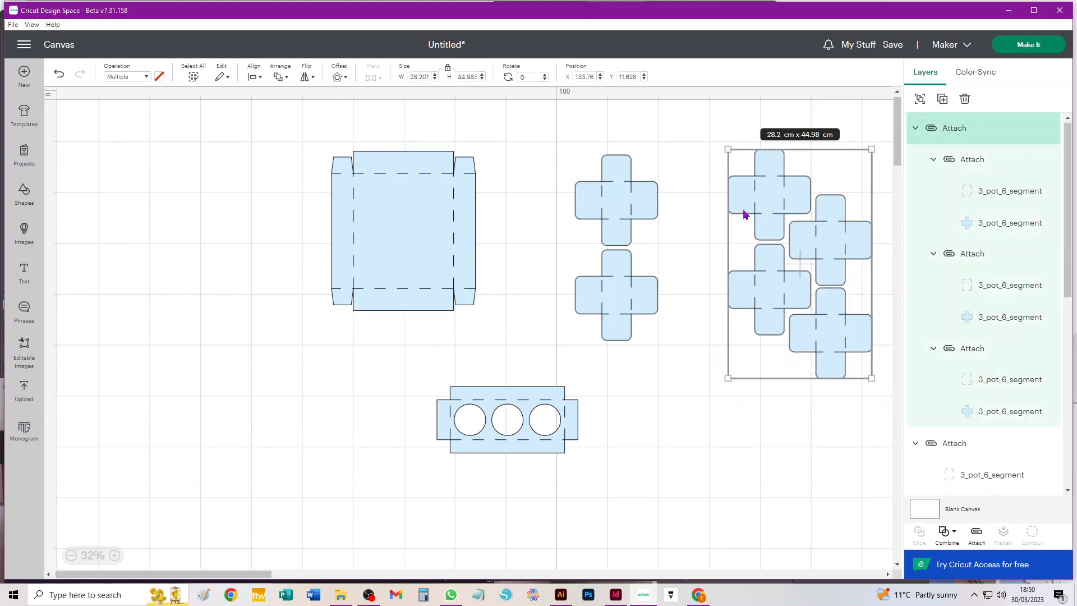
click(808, 430)
Step: Move the attached three-cross block to the left of the base and return the single cross beside the other two loose ones
drag(757, 320, 162, 431)
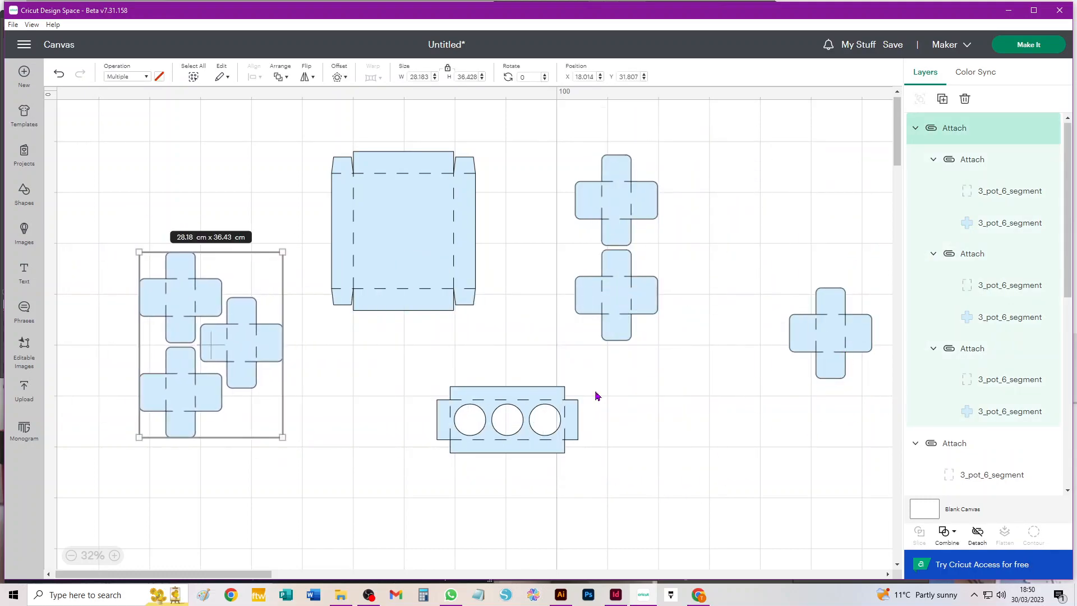
click(794, 363)
drag(840, 337, 685, 250)
click(636, 376)
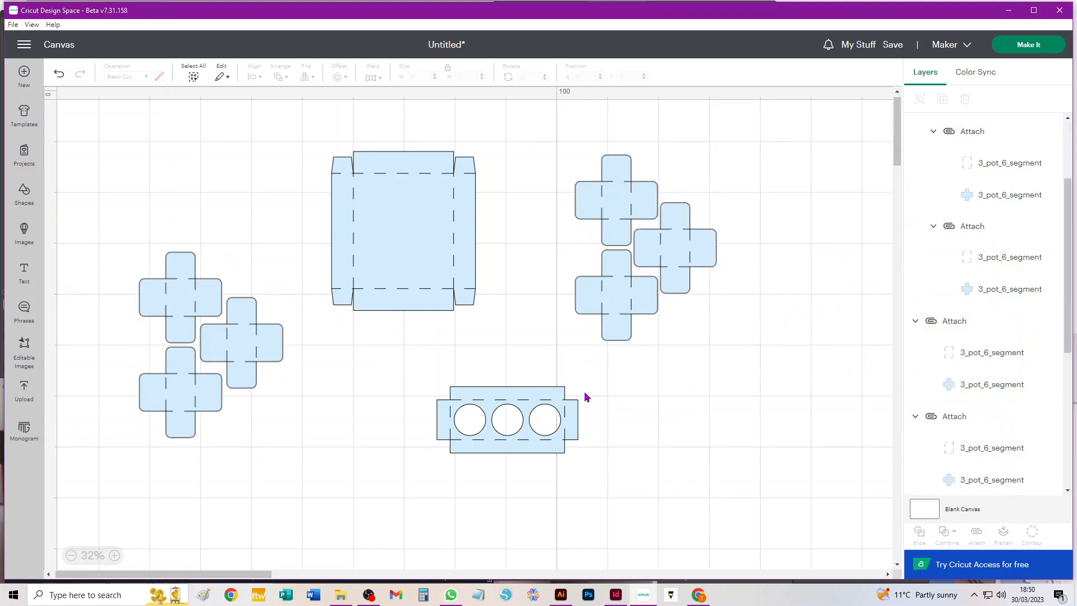
Step: Send the project to mat preparation and set the material size to 29.7 cm x 42 cm
click(509, 398)
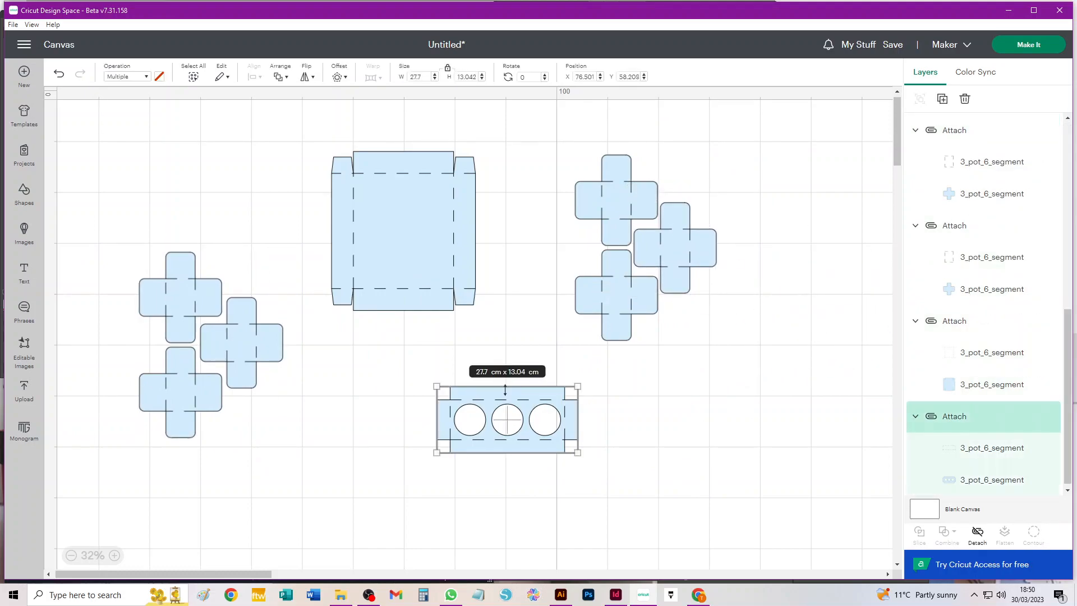
click(1030, 45)
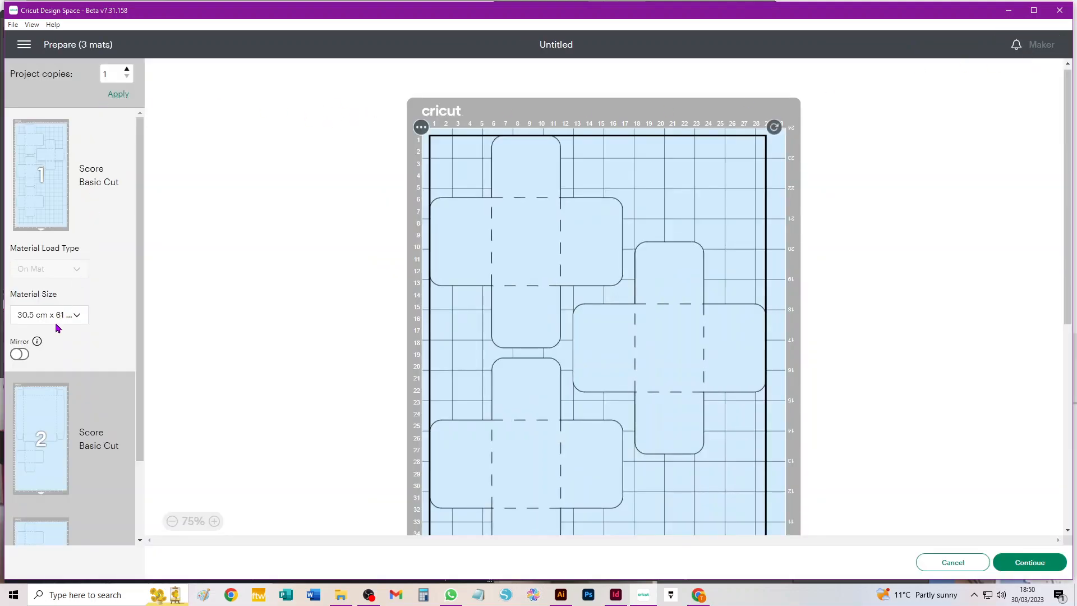
click(56, 315)
click(93, 443)
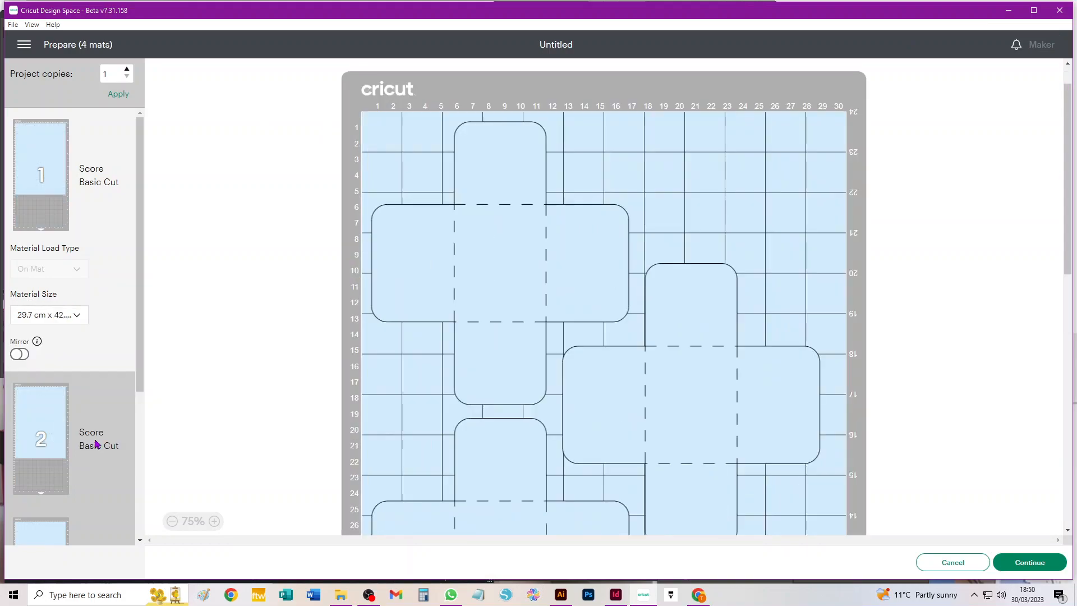
Step: Move the cross on mat 4 to mat 3 and nest it to the right of the two crosses there
scroll(101, 405, down, 4)
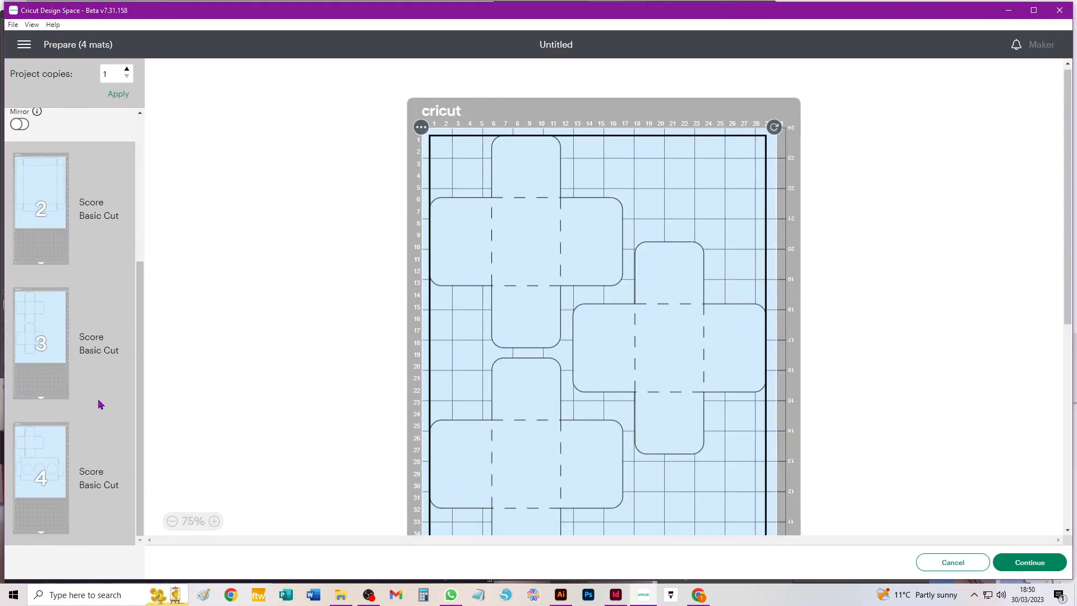
click(39, 447)
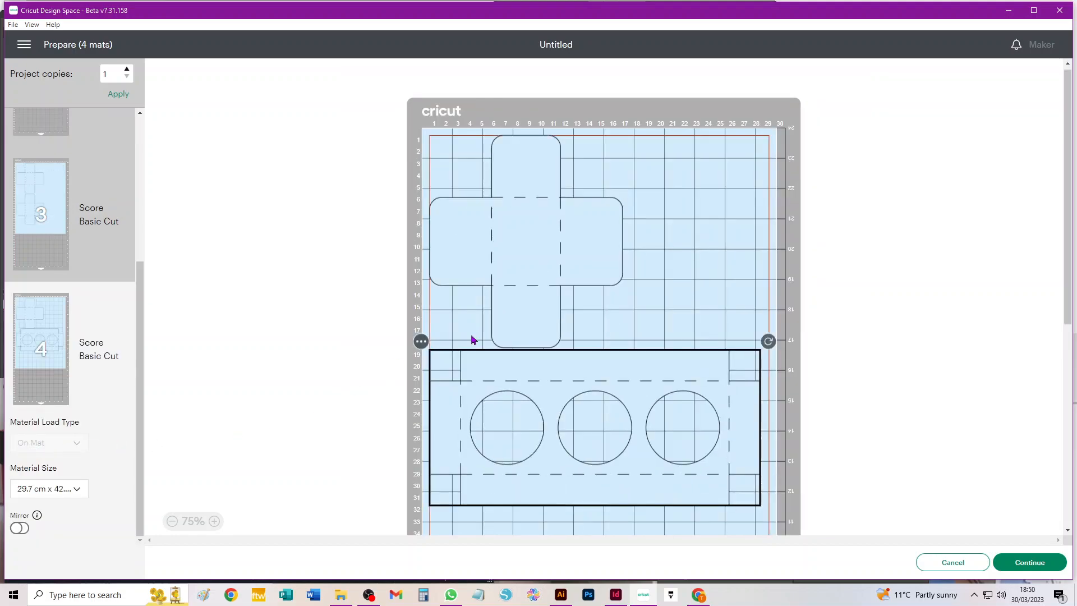
click(525, 212)
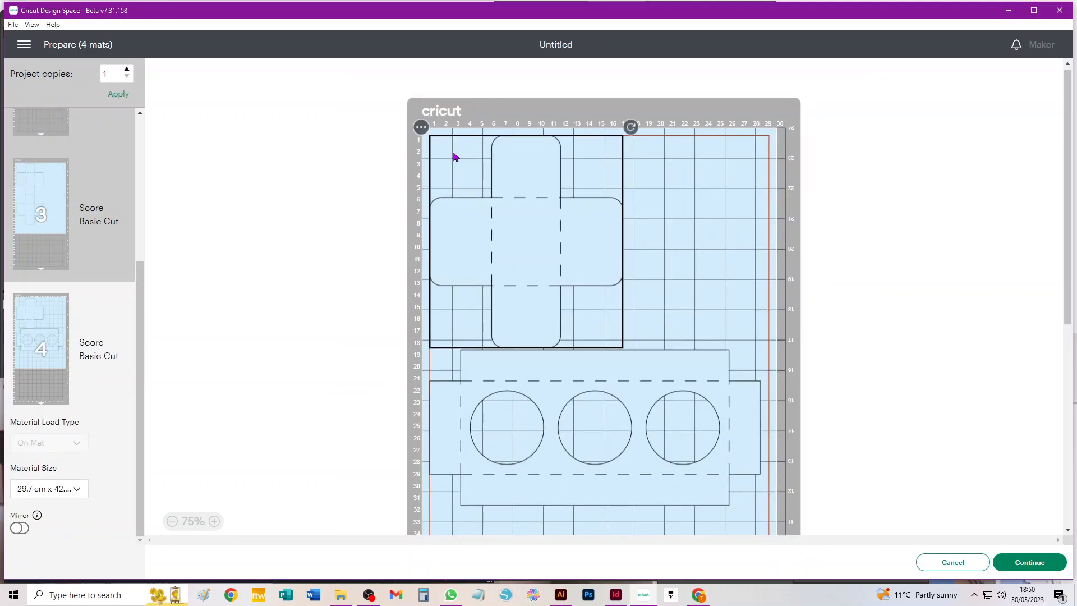
click(421, 127)
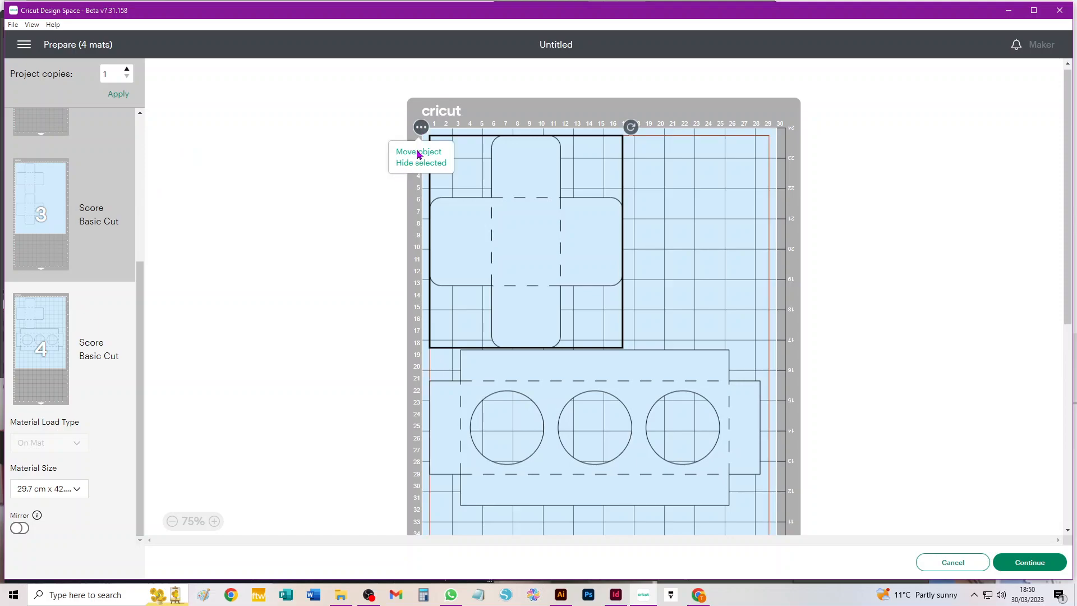
click(419, 152)
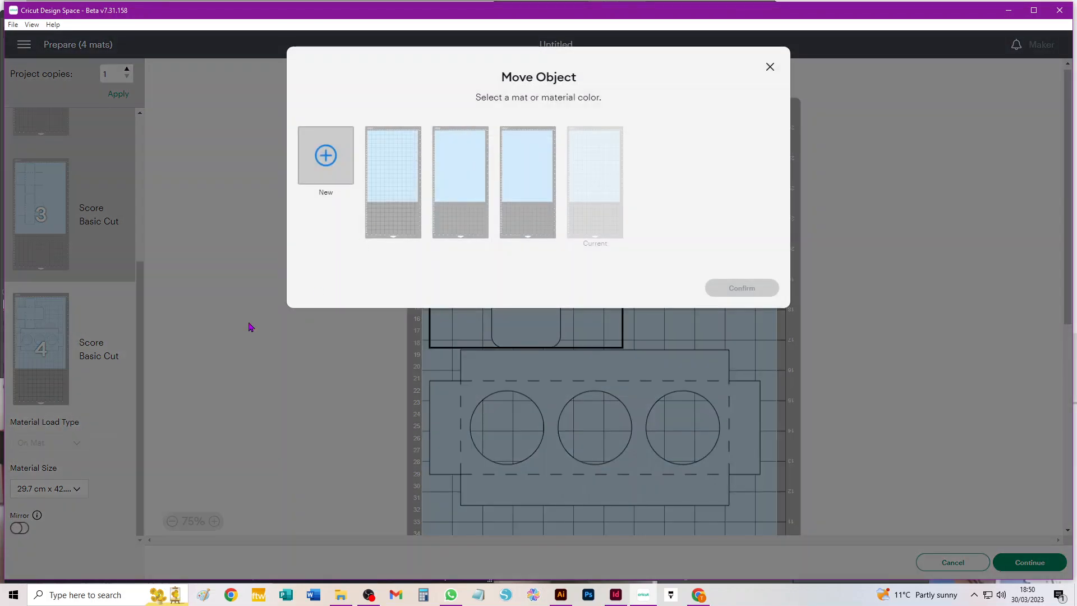
click(524, 171)
click(747, 290)
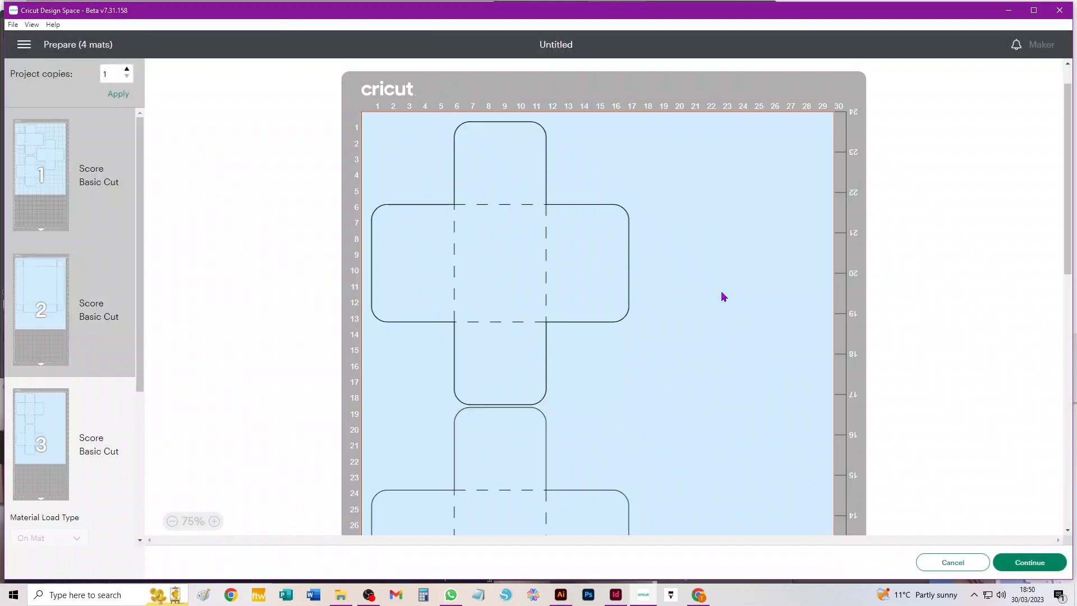
drag(524, 234, 676, 337)
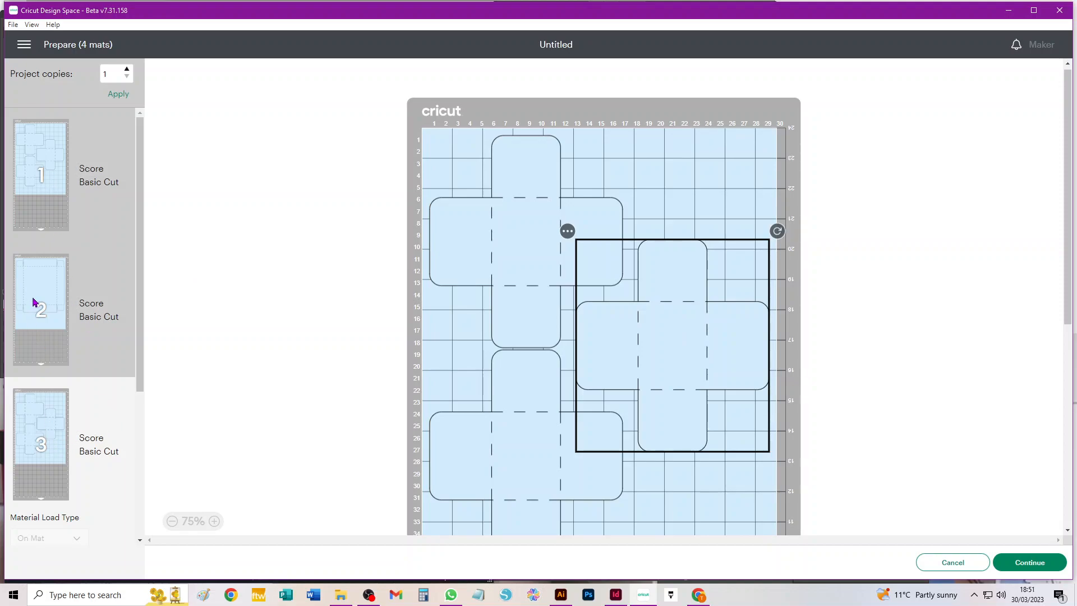
Step: Try a 21 cm x 29.7 cm material size for the insert on mat 4, review the mats and return to the canvas
scroll(66, 290, down, 2)
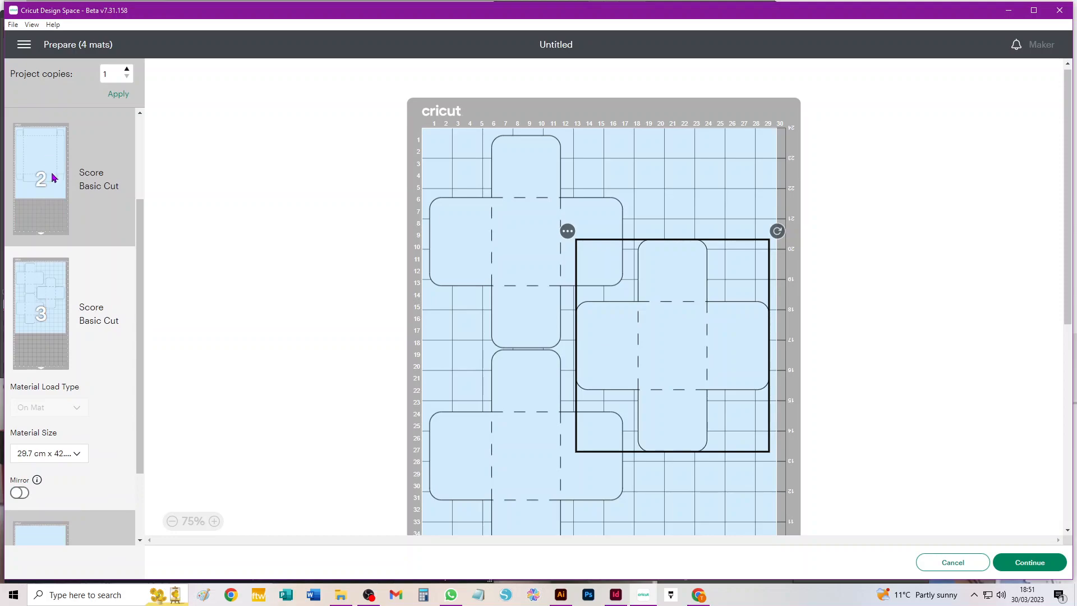
scroll(76, 426, down, 2)
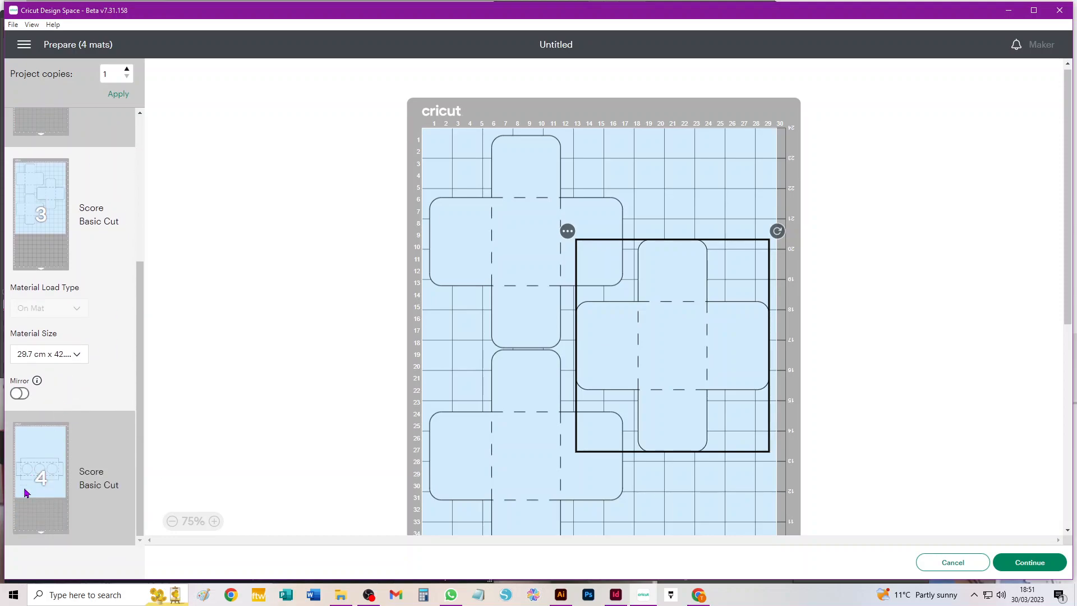
click(40, 474)
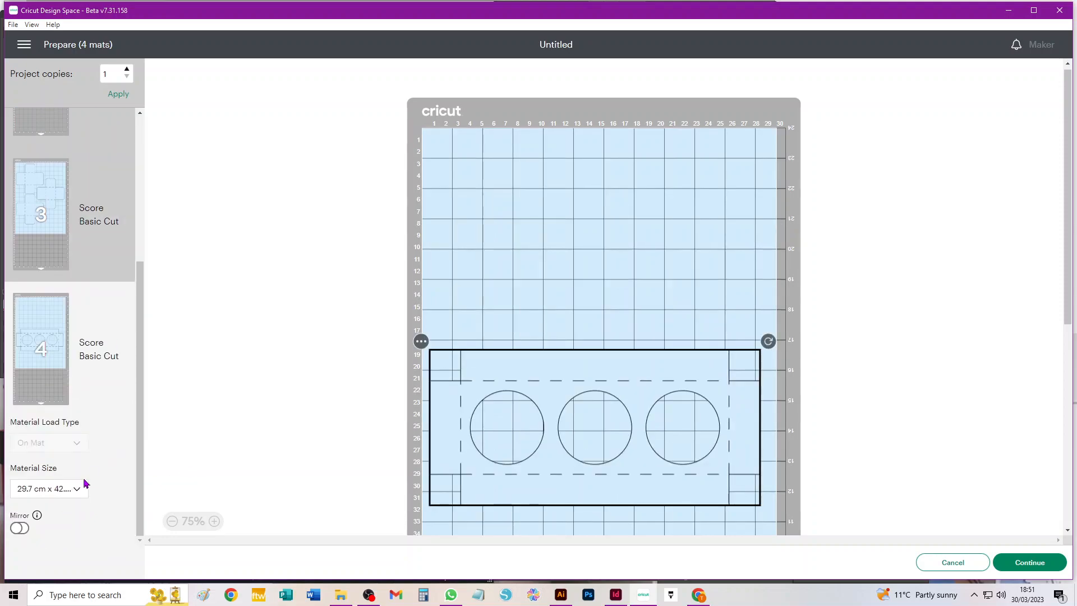
click(69, 492)
click(87, 525)
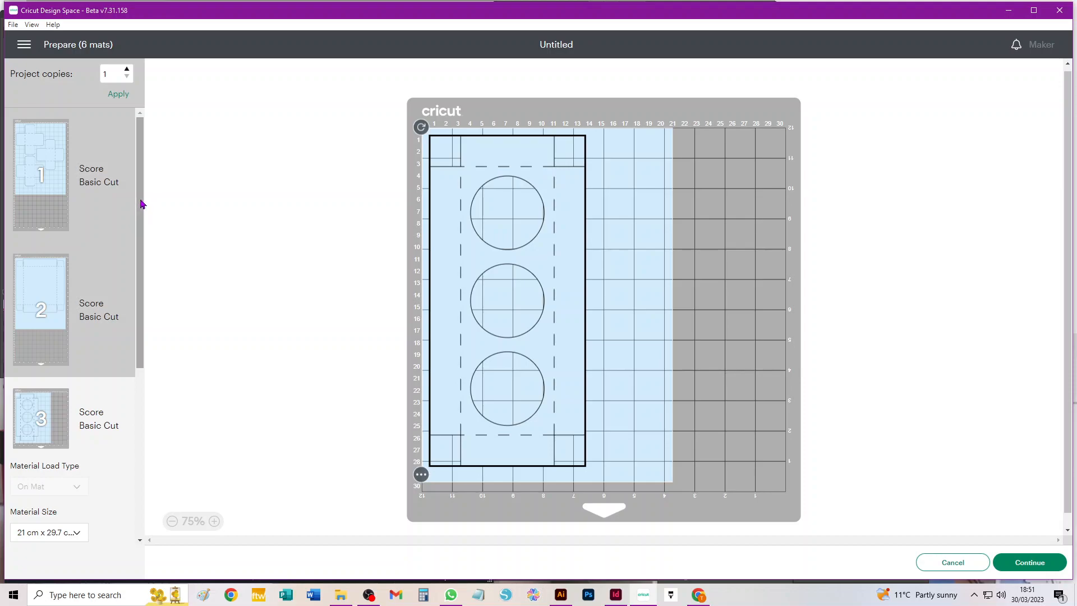
scroll(141, 258, down, 1)
drag(140, 258, 129, 382)
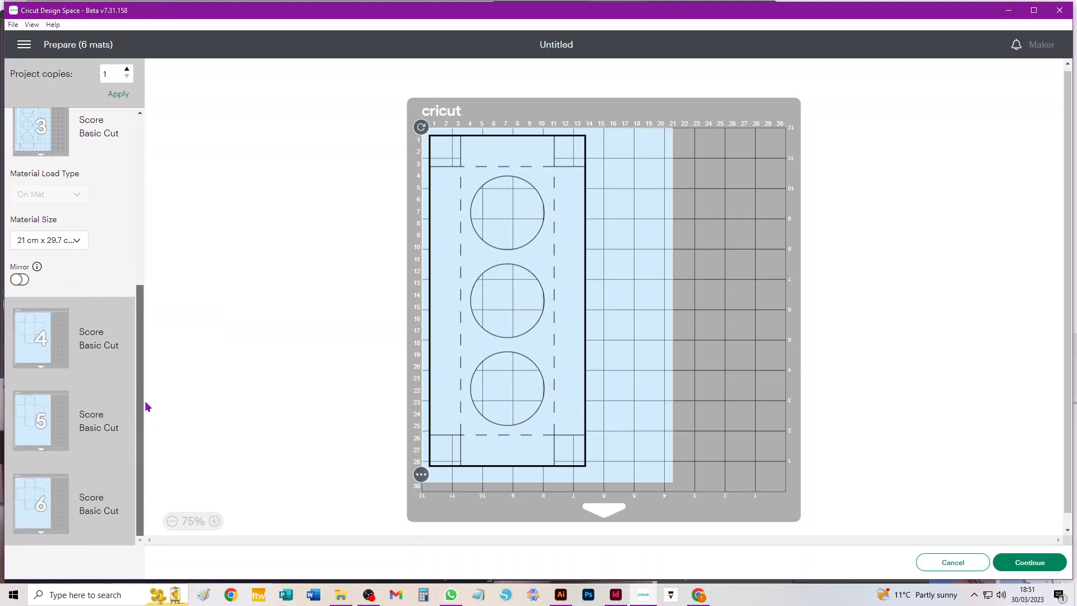
click(945, 564)
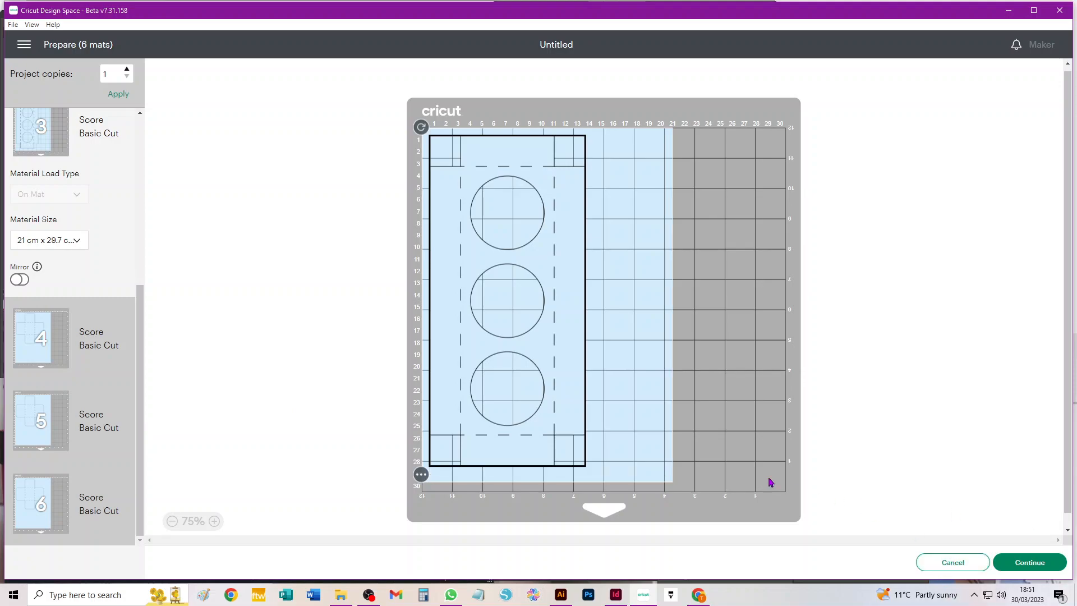
Step: Attach the three loose crosses to the right of the base as one block and check the other three-cross block
drag(818, 137, 555, 343)
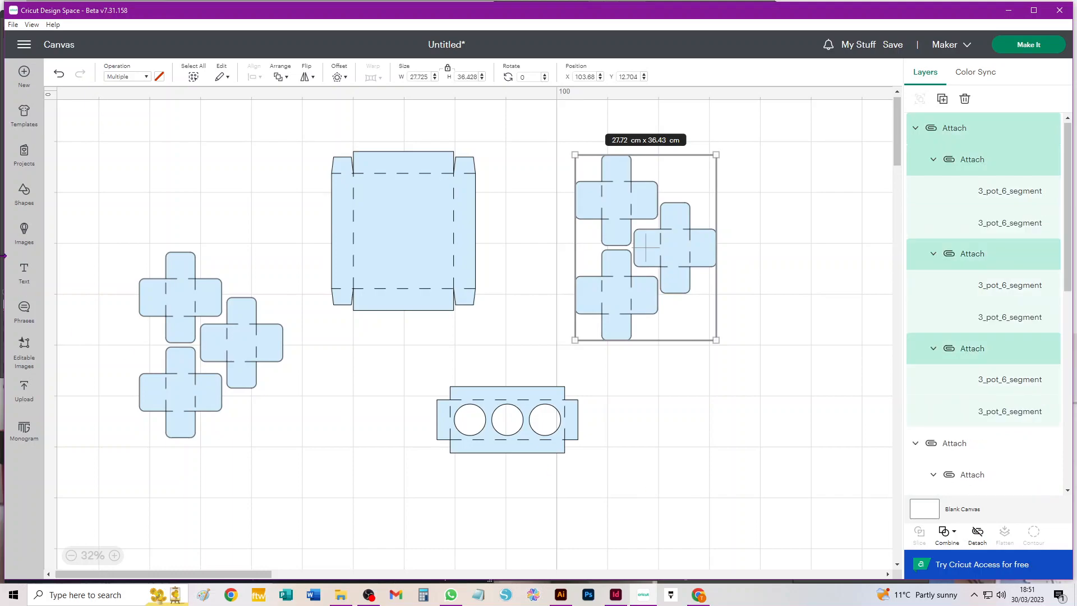
drag(81, 237, 252, 398)
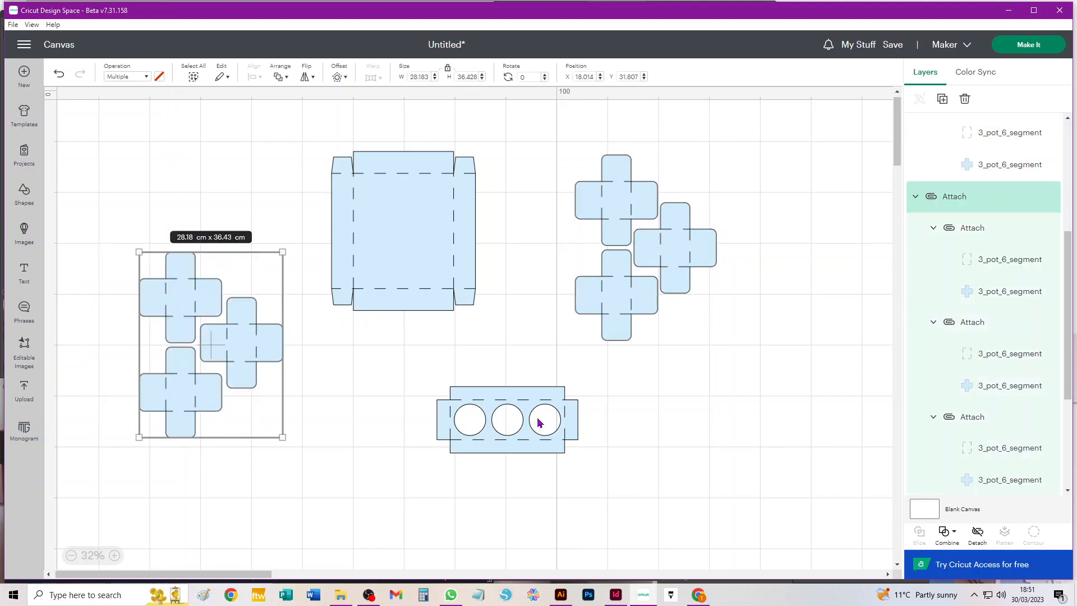
click(852, 238)
Step: Send the project to mat preparation and set the material size to 29.7 cm x 42.0 cm (A3)
click(1029, 45)
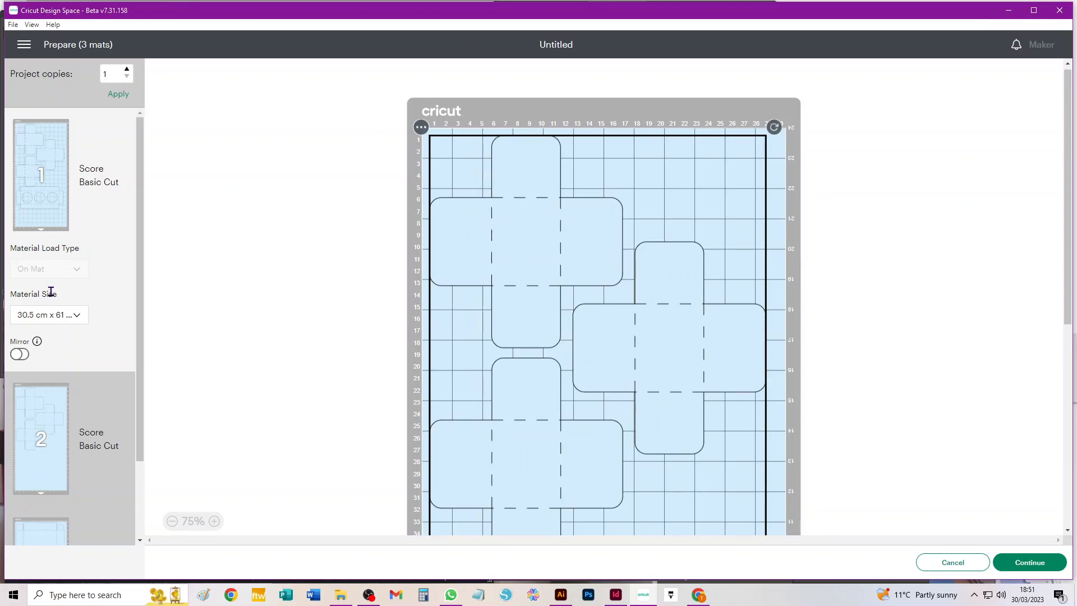
click(53, 317)
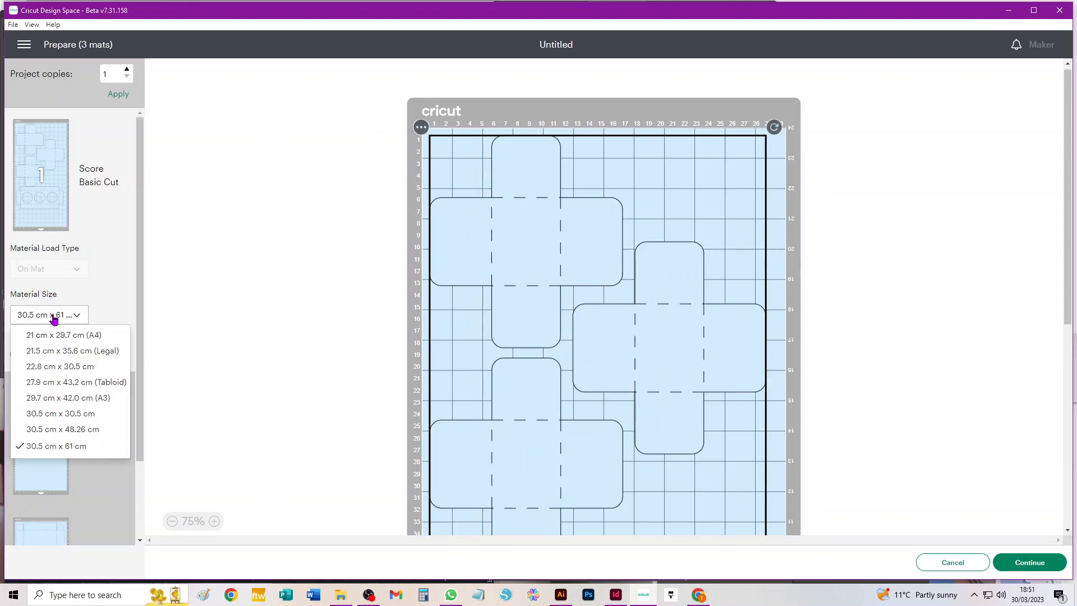
click(95, 398)
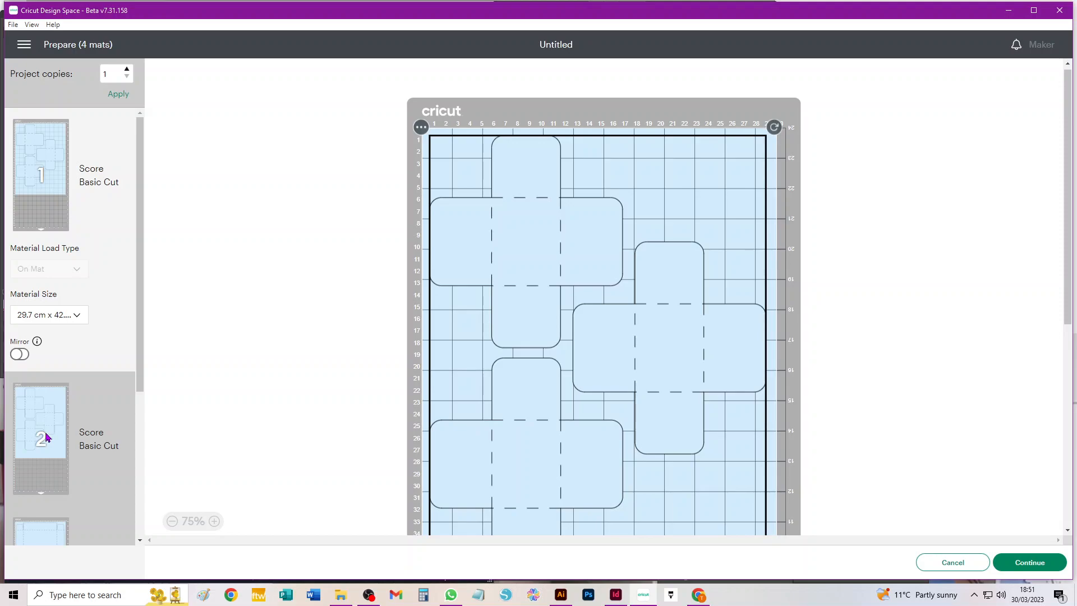
Step: Set the material size for the insert on mat 4 to 21 cm x 29.7 cm (A4)
scroll(71, 417, down, 4)
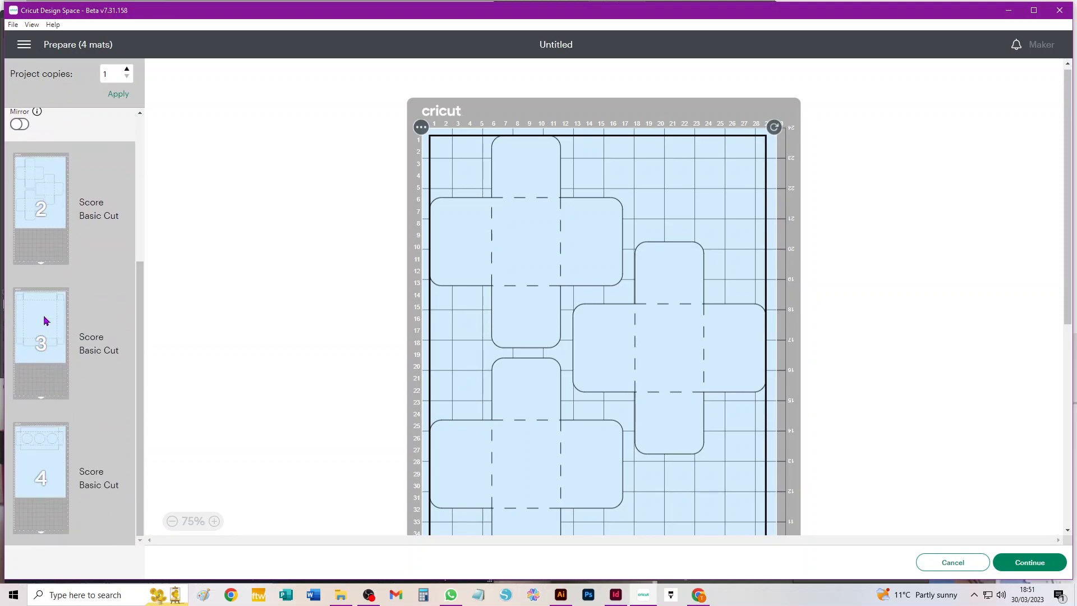
click(40, 456)
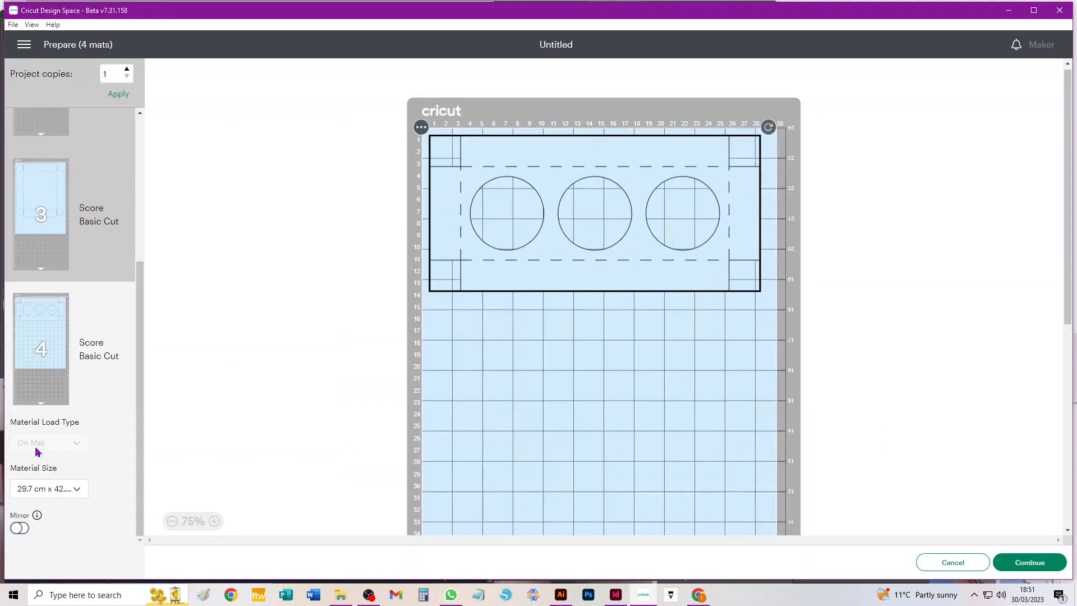
click(58, 491)
click(61, 509)
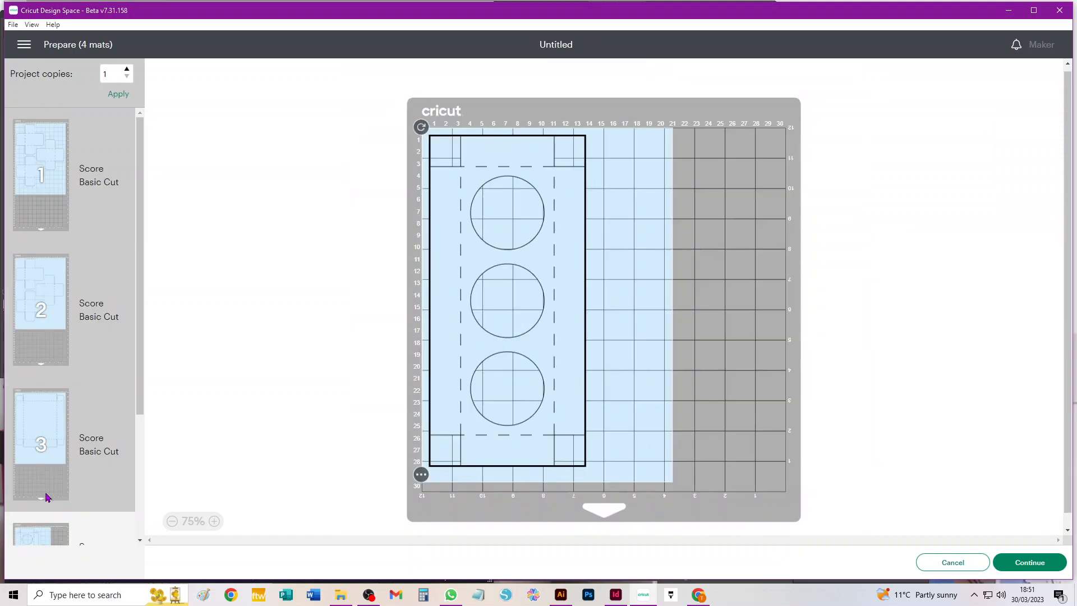
Step: Examine how the crosses, base and insert are distributed over the mats and return to the canvas
scroll(94, 438, down, 3)
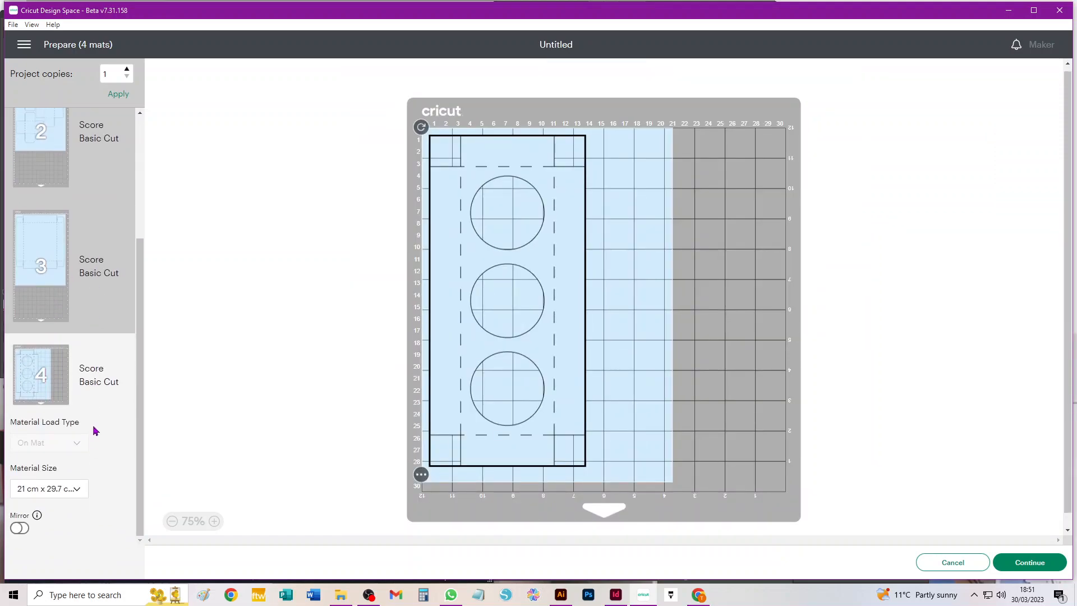
scroll(94, 432, up, 3)
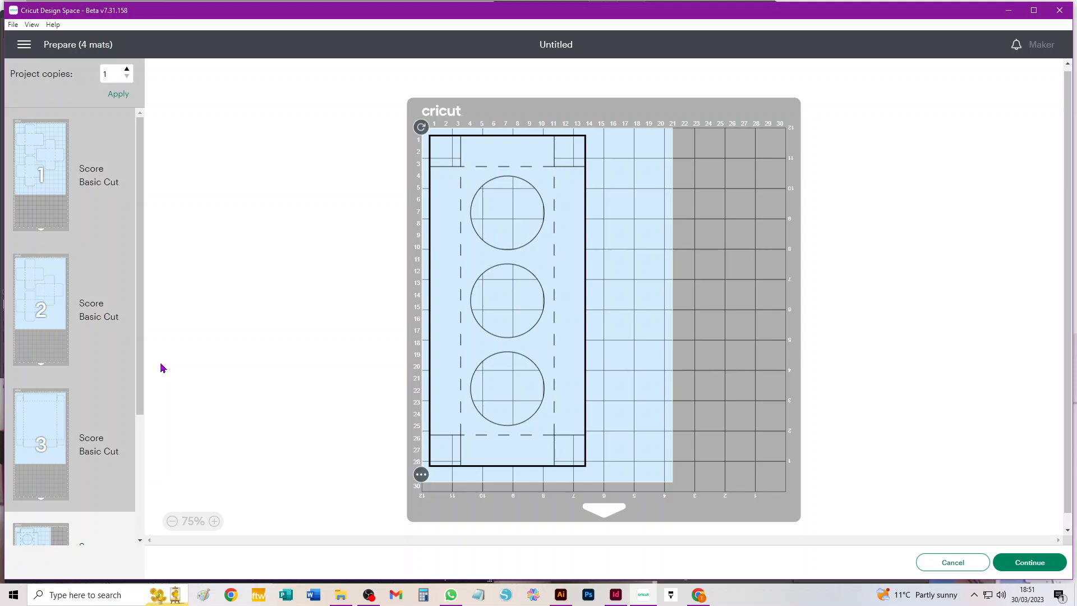
scroll(55, 465, down, 2)
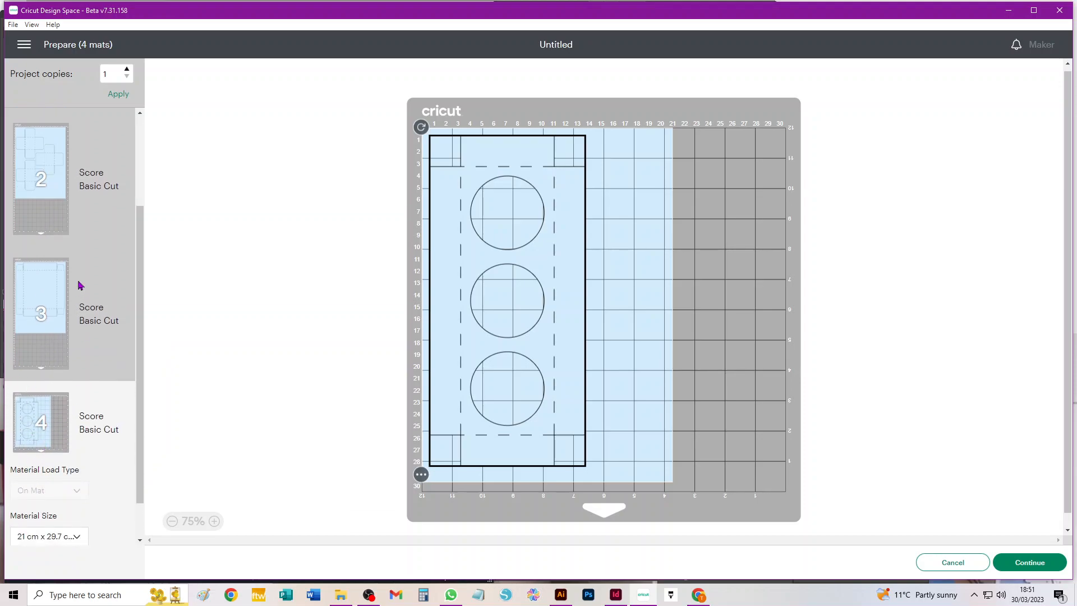
scroll(99, 324, up, 2)
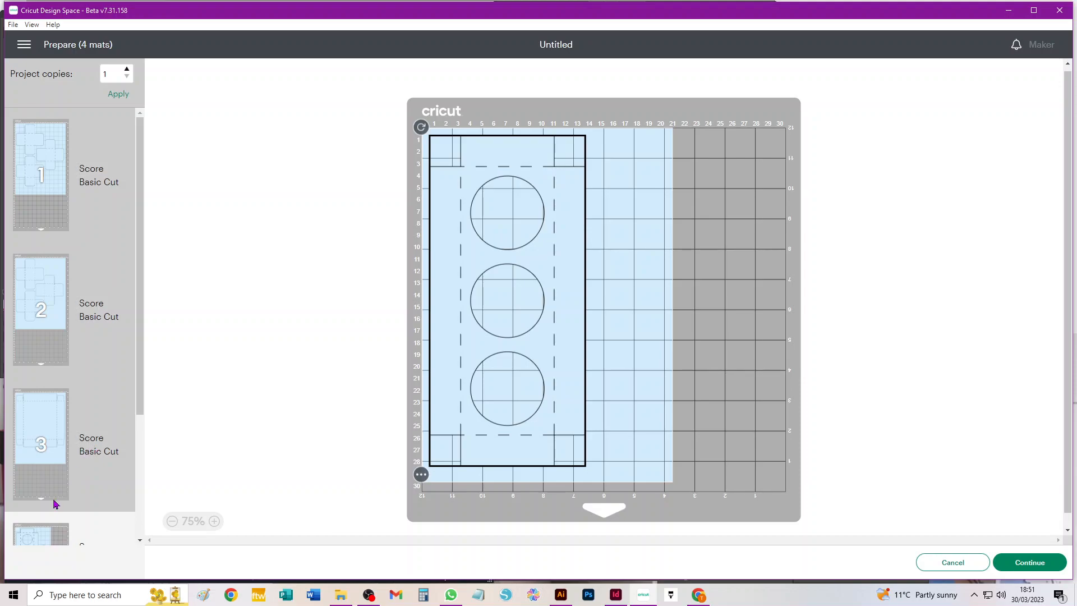
click(954, 565)
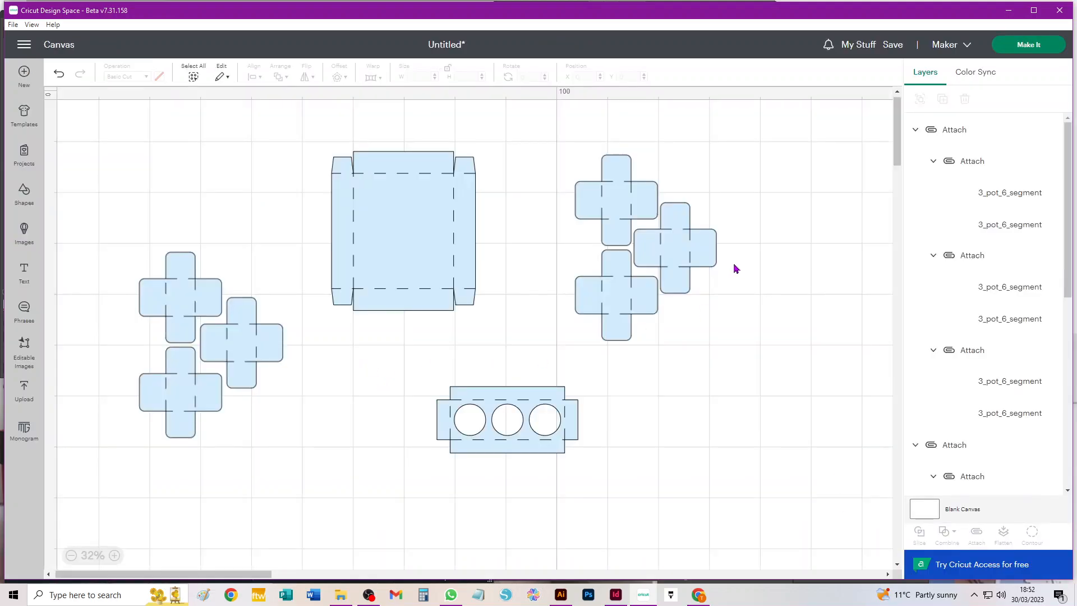
Step: Detach the three-cross block right of the base, try two crosses side by side to check their combined size, and separate them
click(733, 308)
drag(594, 200, 563, 189)
drag(676, 244, 654, 186)
drag(757, 146, 513, 217)
click(729, 222)
drag(662, 197, 733, 222)
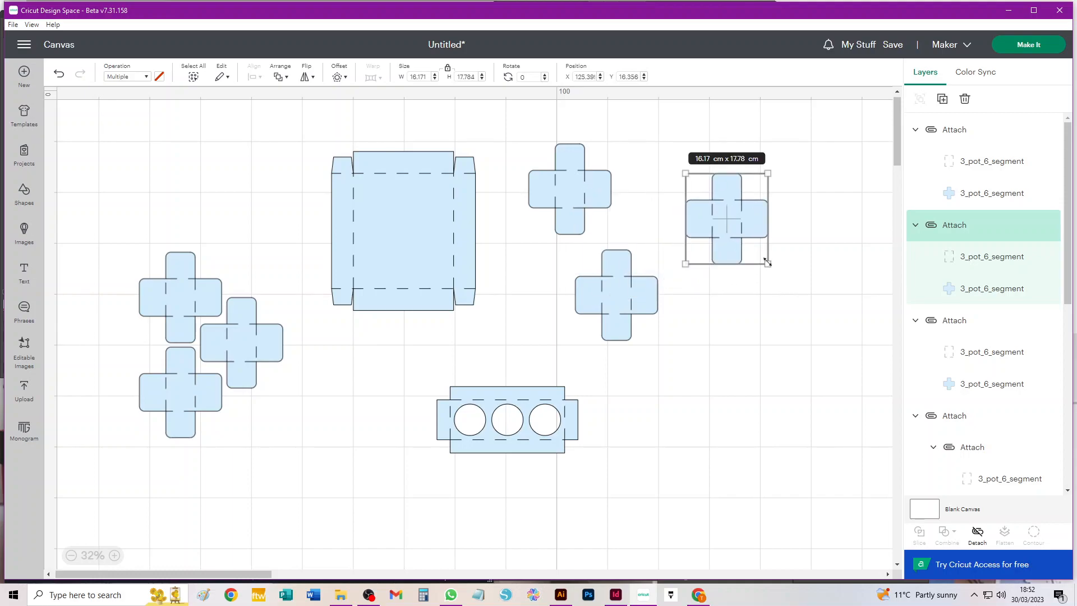
Step: Try each of the other two crosses diagonally beneath the cross nearest the base, checking each pair's combined size
drag(713, 226, 616, 236)
drag(702, 160, 546, 217)
click(736, 256)
drag(622, 233, 718, 241)
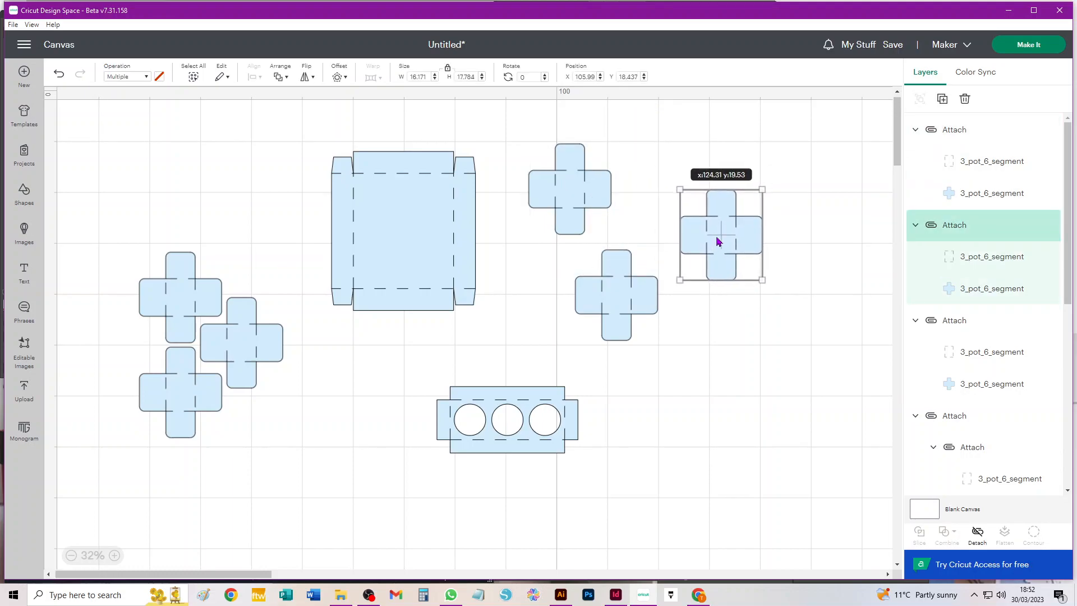
drag(615, 284, 597, 245)
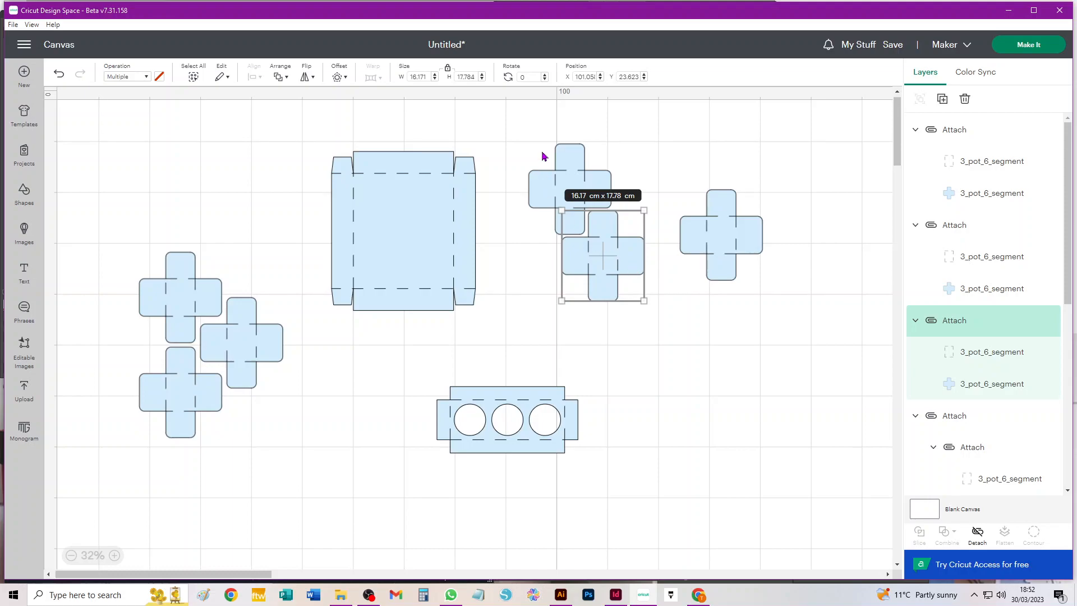
shift+click(584, 234)
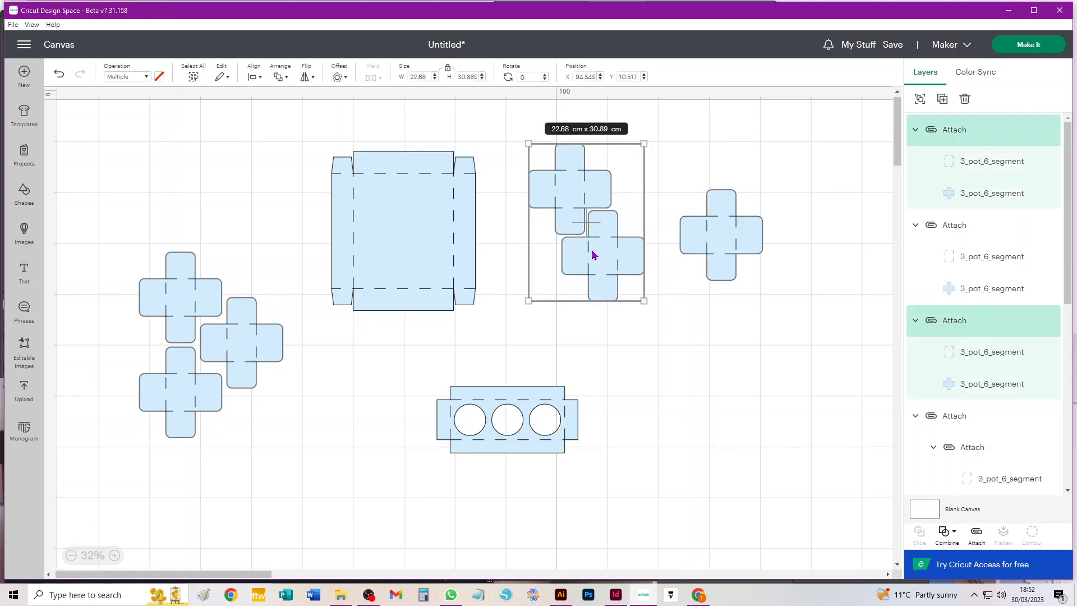
Step: Rotate the outermost cross to 270 degrees, nest an unrotated cross diagonally beneath it, and check the pair's combined size
click(729, 254)
drag(762, 280, 781, 194)
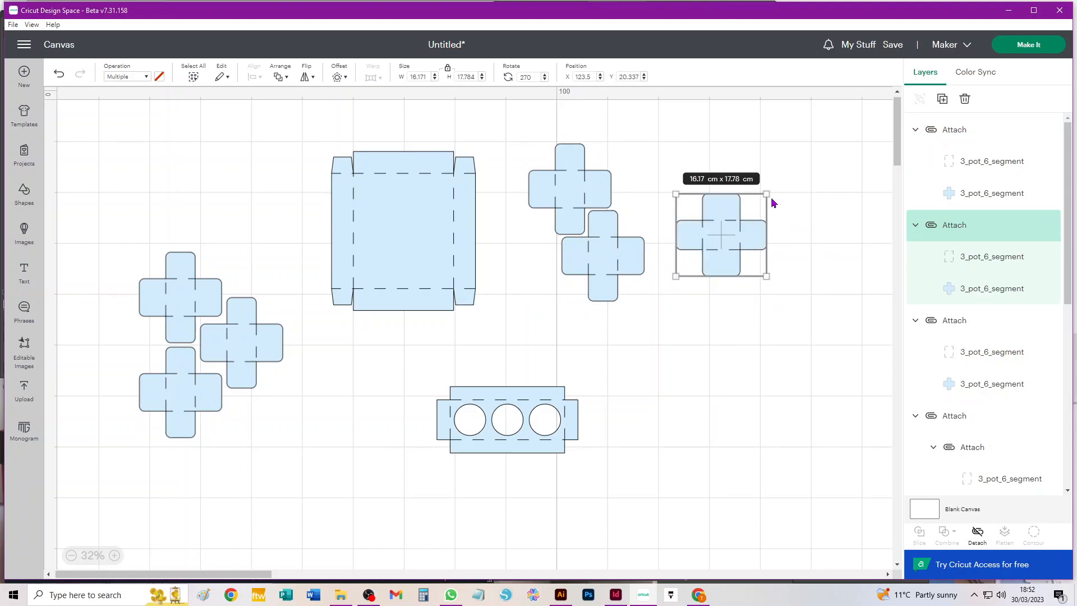
drag(606, 256, 760, 298)
drag(816, 201, 704, 287)
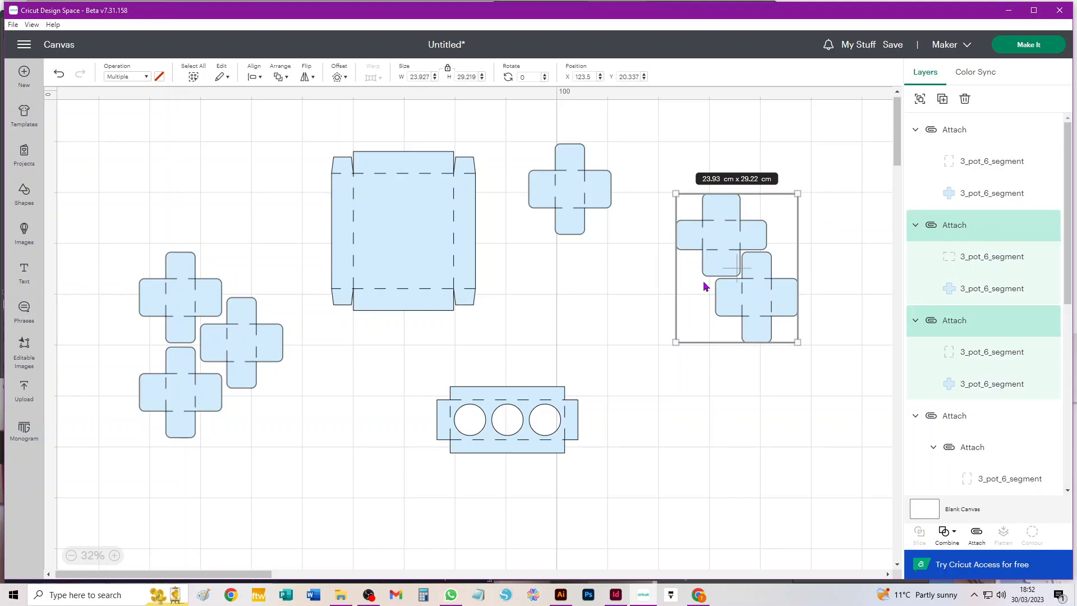
Step: Try the remaining cross beneath the rotated pair, checking the combined size, and move it back beside the base
drag(560, 173, 671, 293)
drag(608, 204, 784, 336)
click(572, 313)
drag(657, 305, 573, 286)
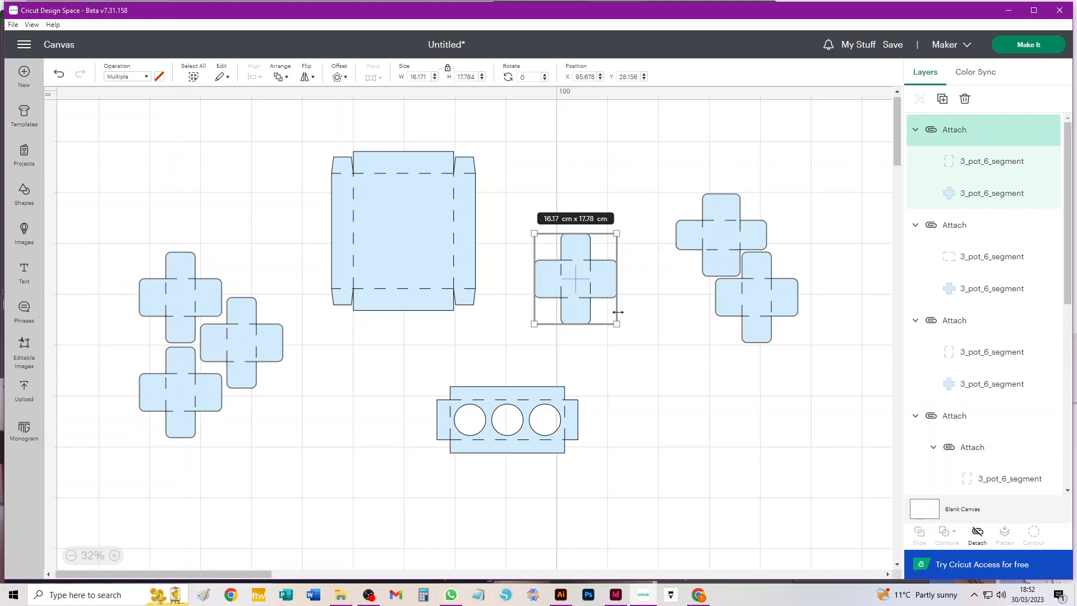
drag(569, 290, 569, 290)
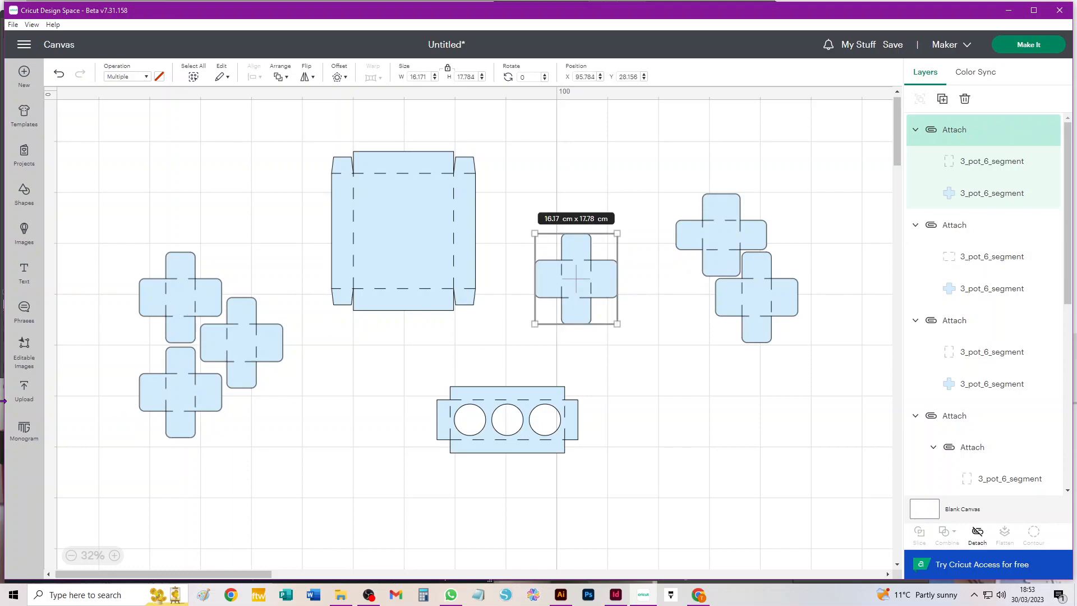